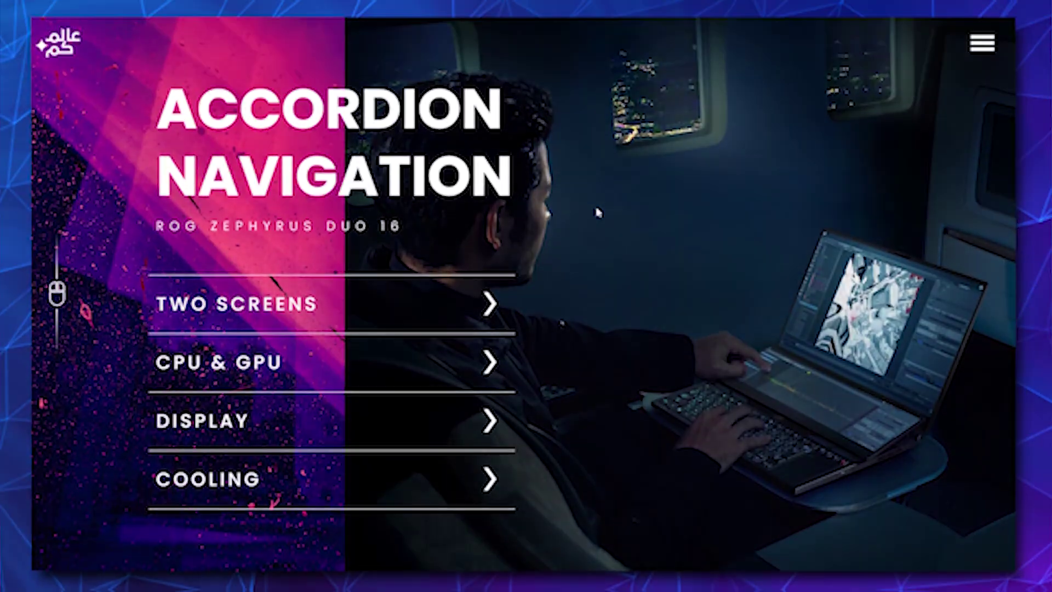
- In the slideshow, expand and collapse the TWO SCREENS, CPU & GPU, DISPLAY and COOLING rows
click(491, 306)
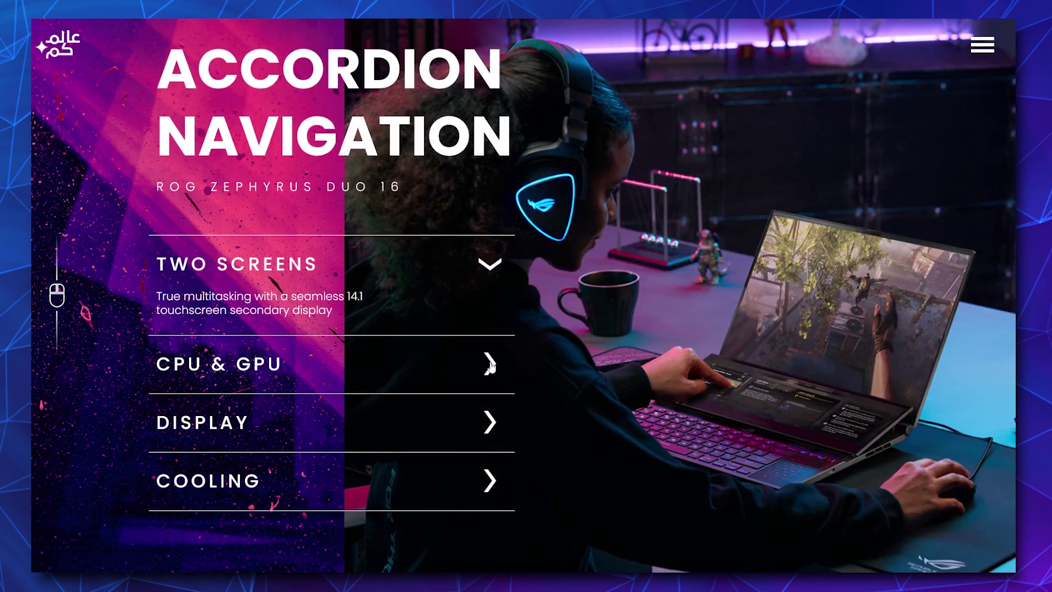
click(491, 364)
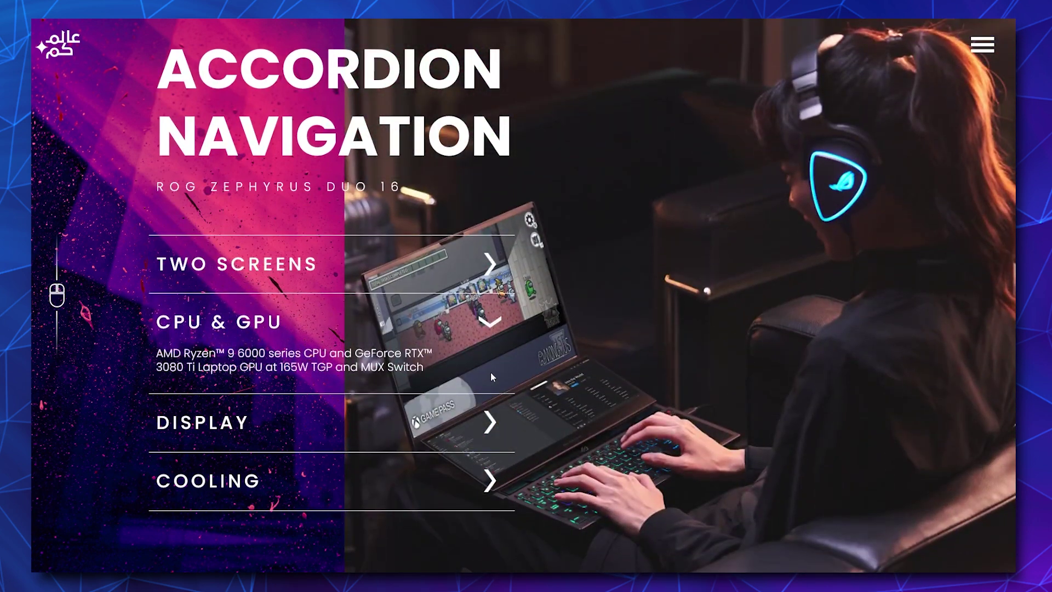
click(491, 421)
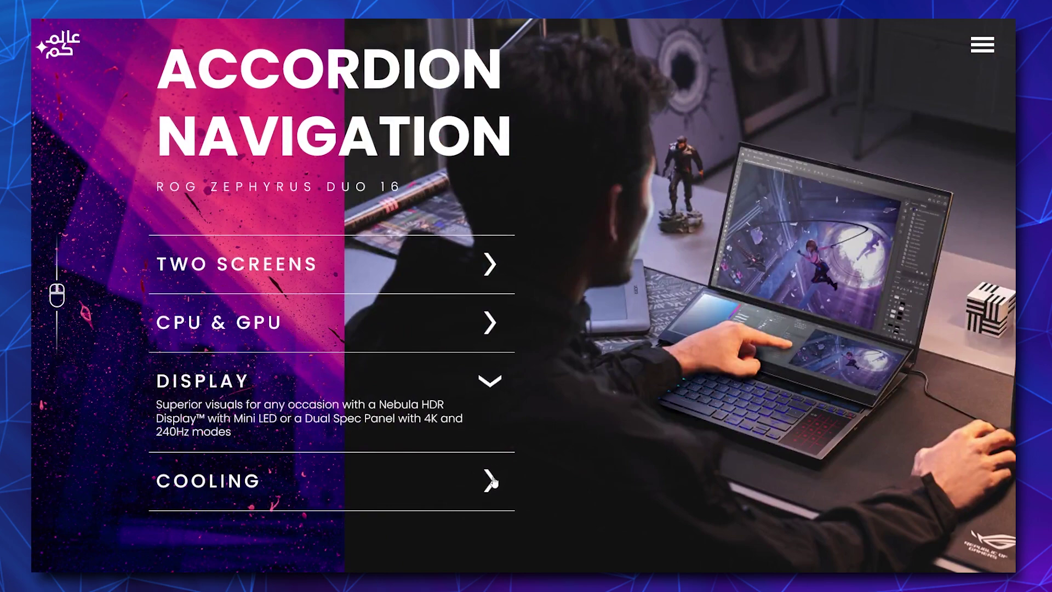
click(492, 481)
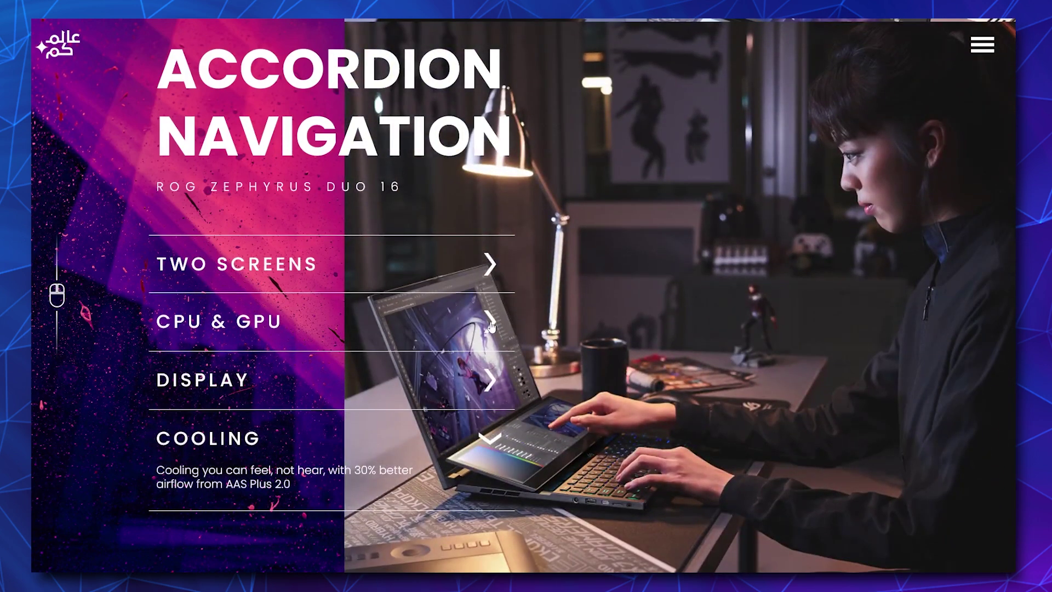
click(491, 324)
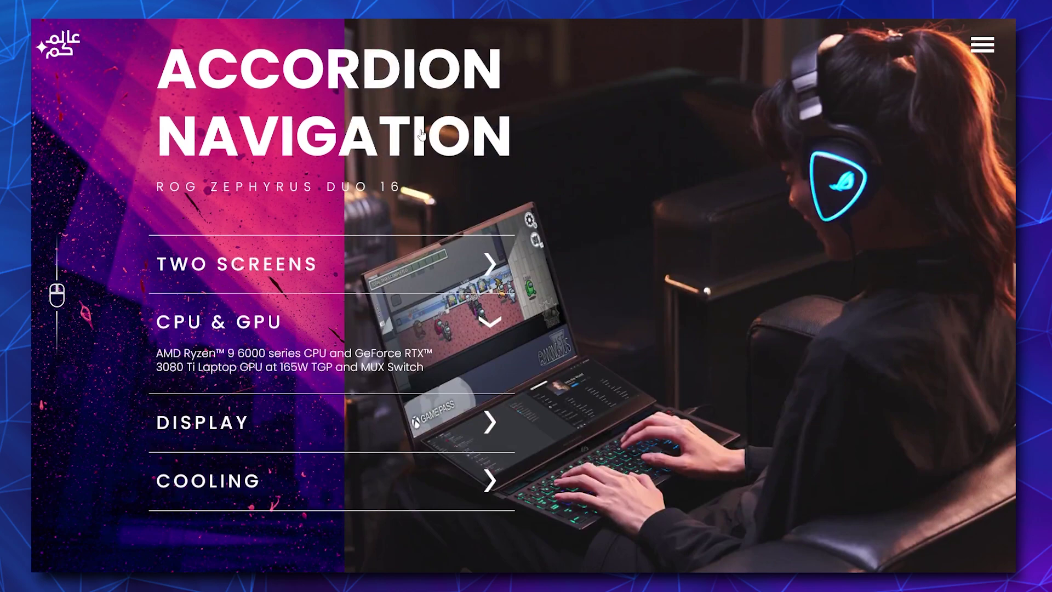
click(419, 127)
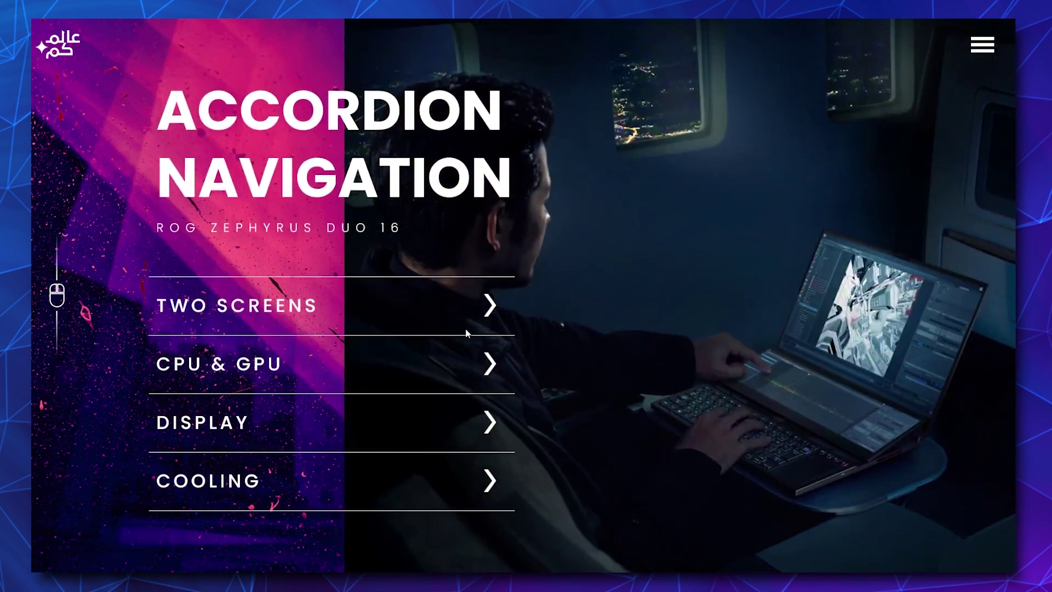
click(493, 423)
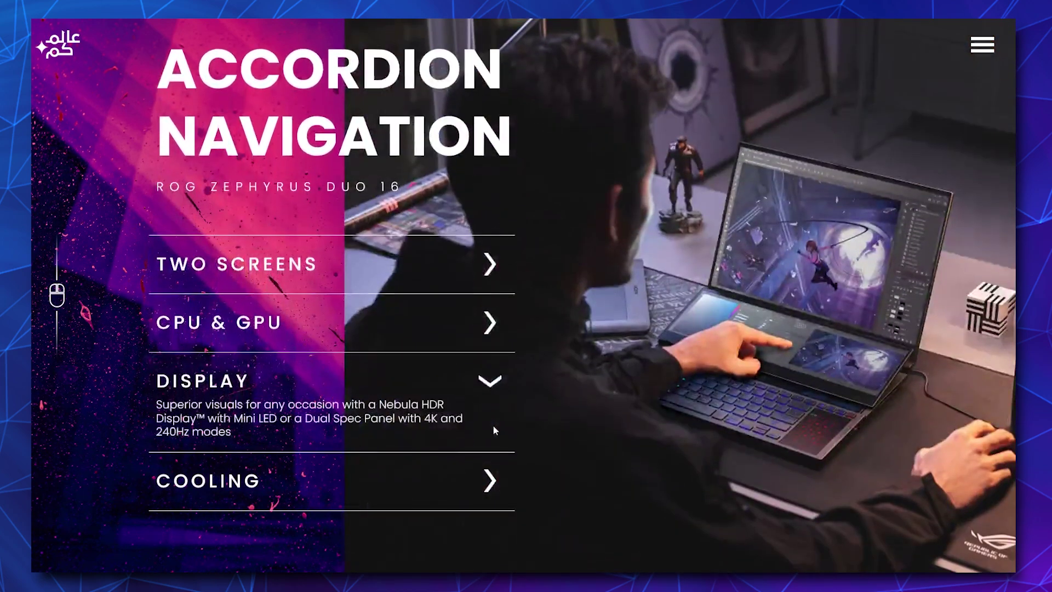
click(391, 148)
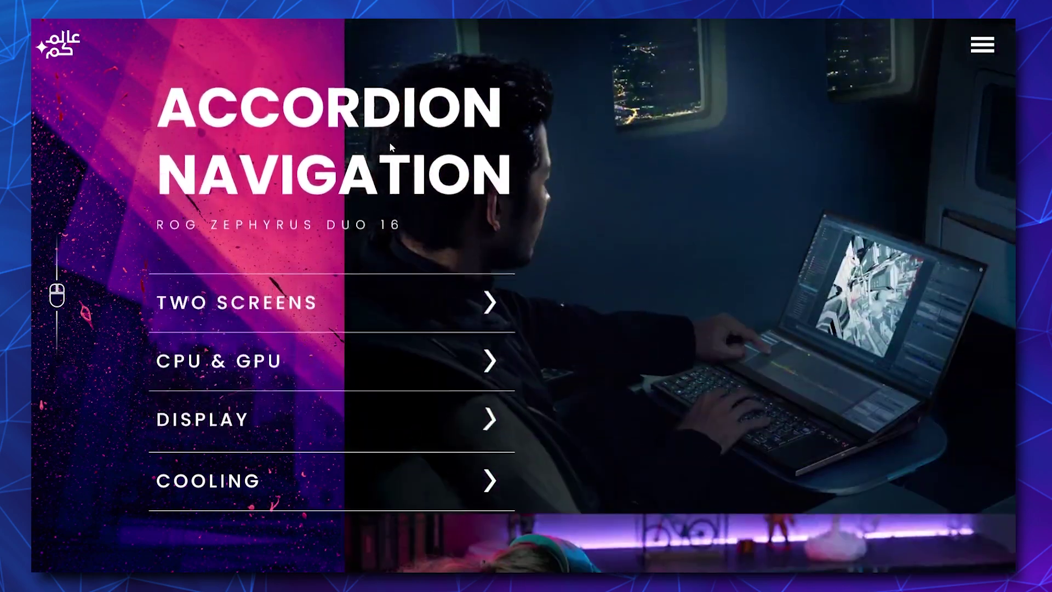
click(491, 481)
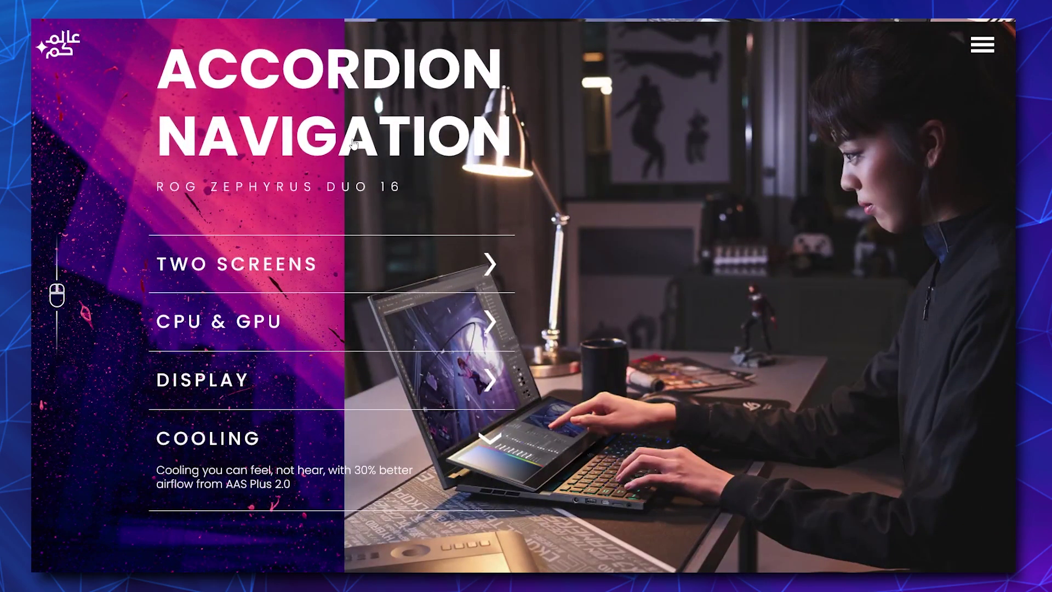
click(353, 144)
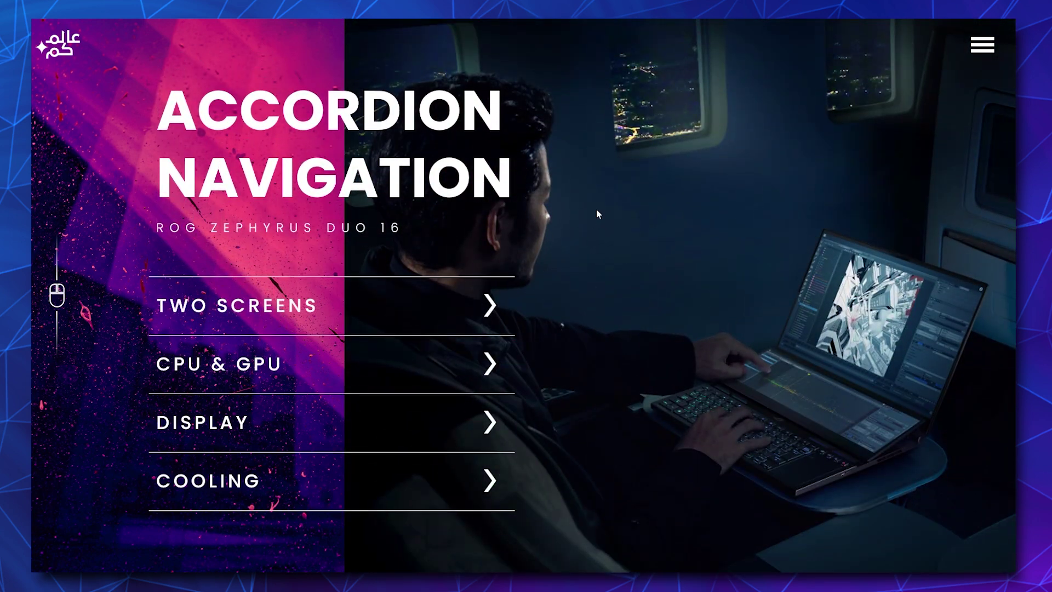
- Expand each accordion row again, then collapse the COOLING and DISPLAY rows
click(490, 305)
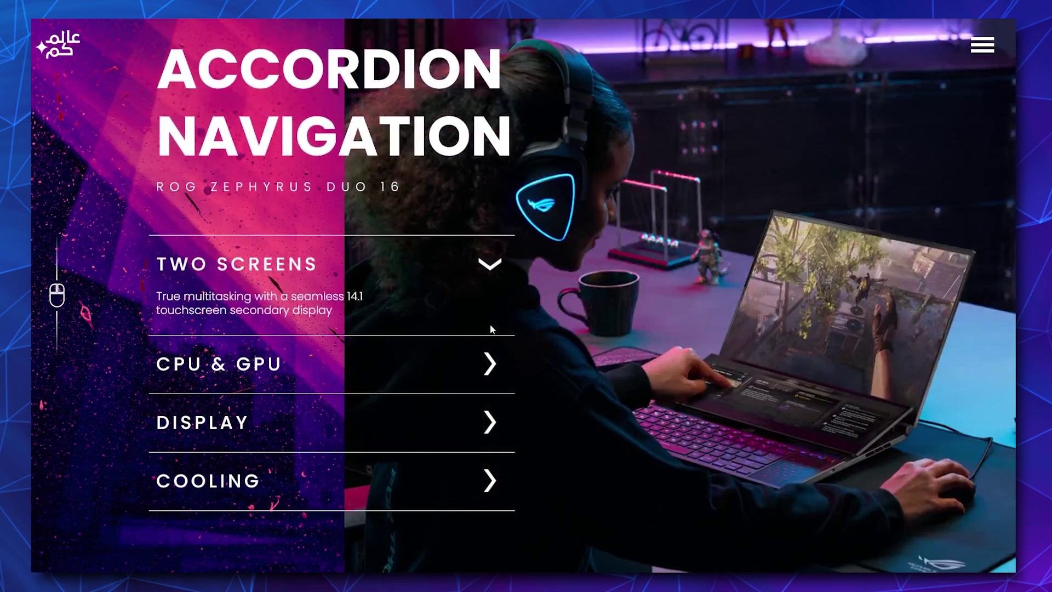
click(491, 366)
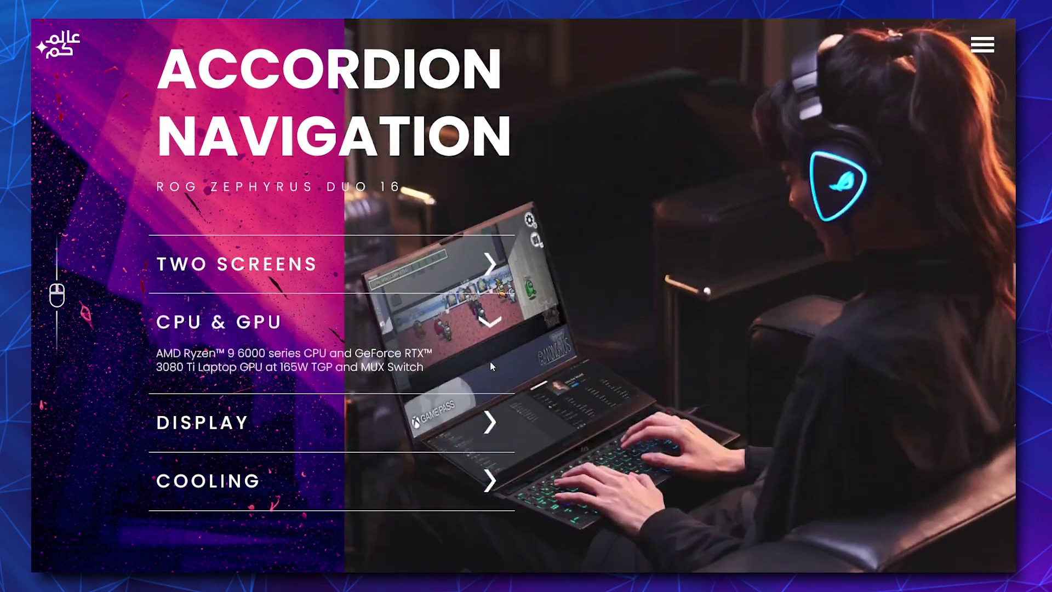
click(492, 419)
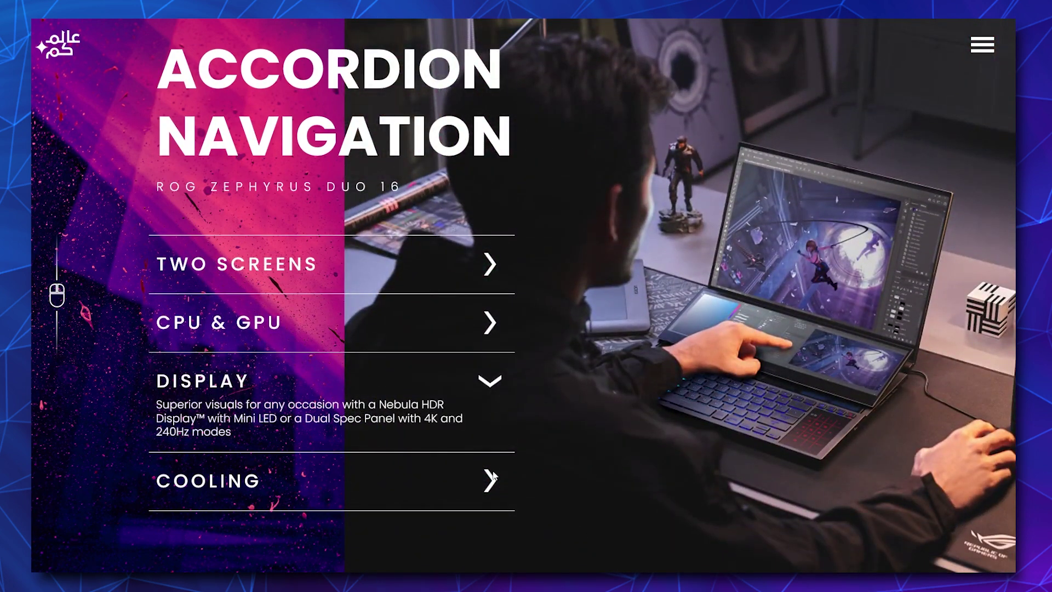
click(493, 481)
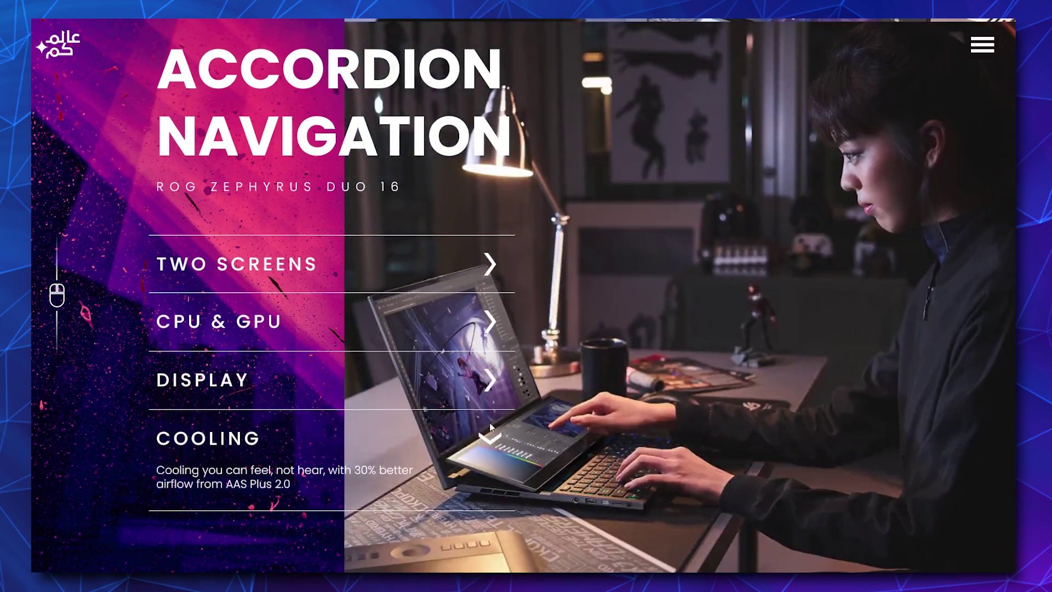
click(490, 328)
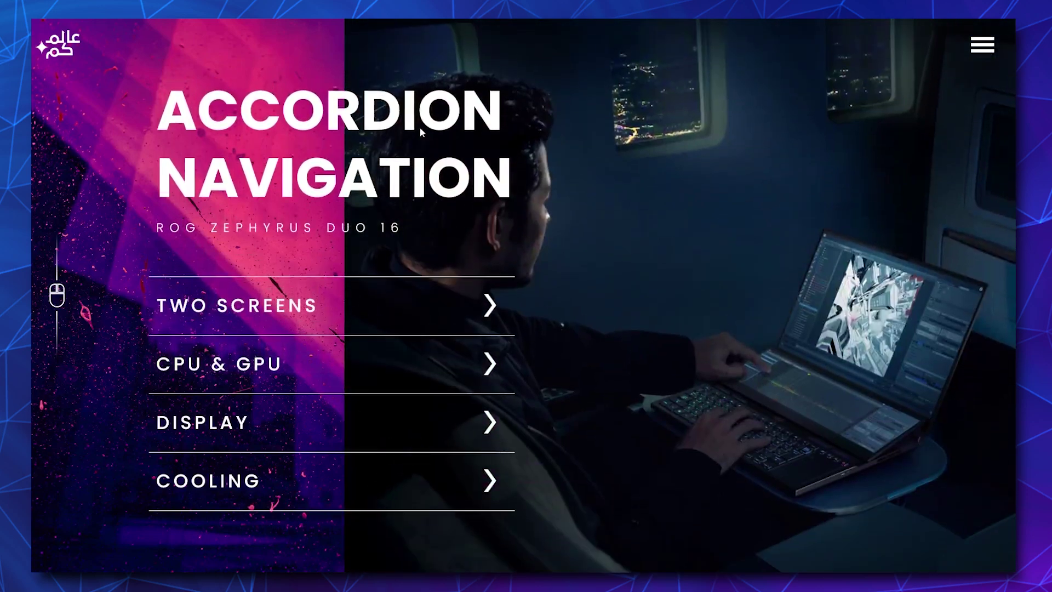
click(494, 426)
click(491, 481)
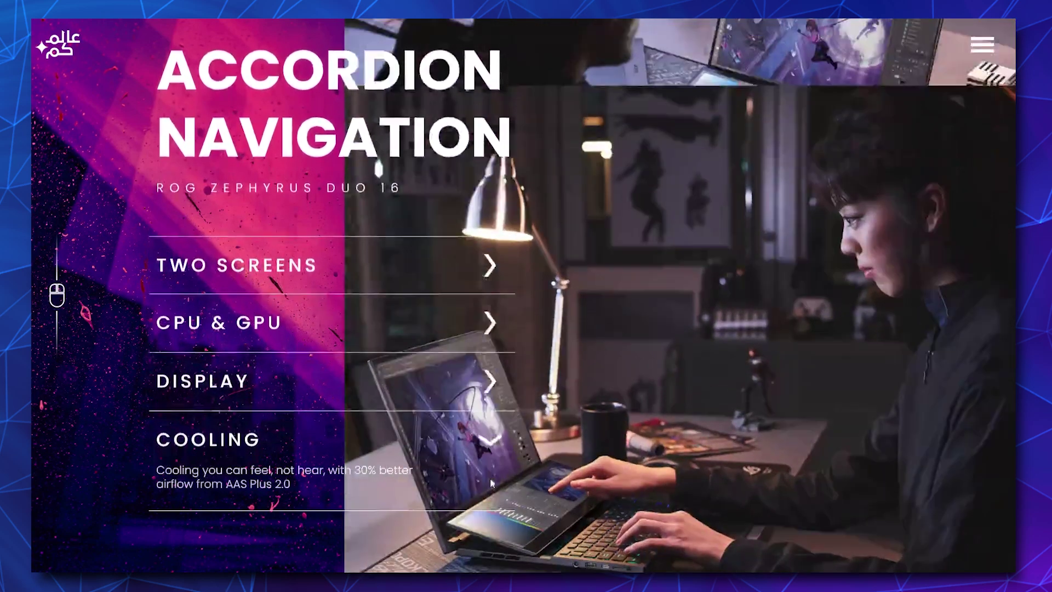
click(490, 478)
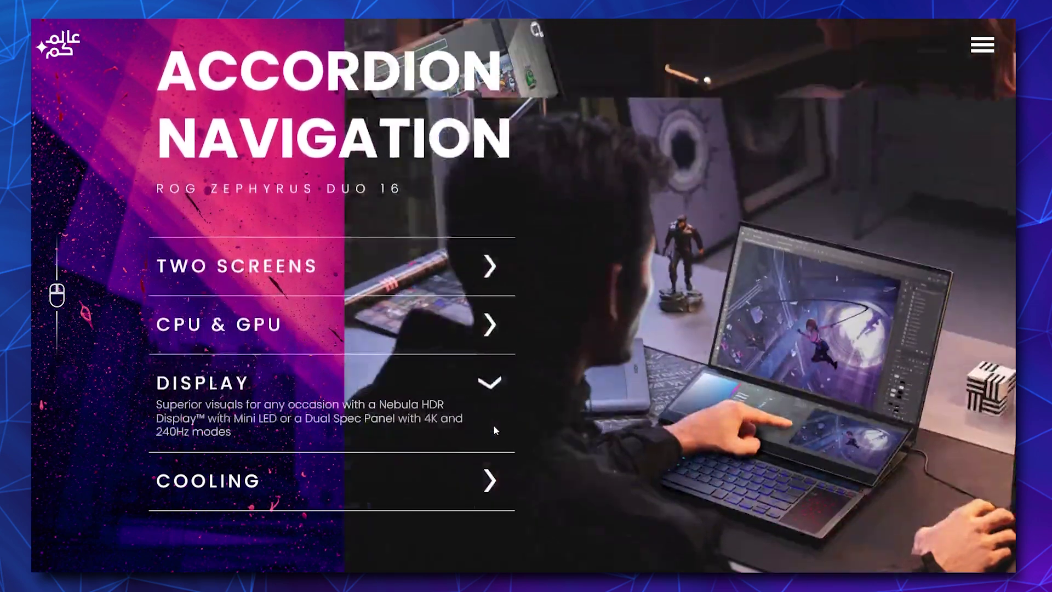
click(493, 425)
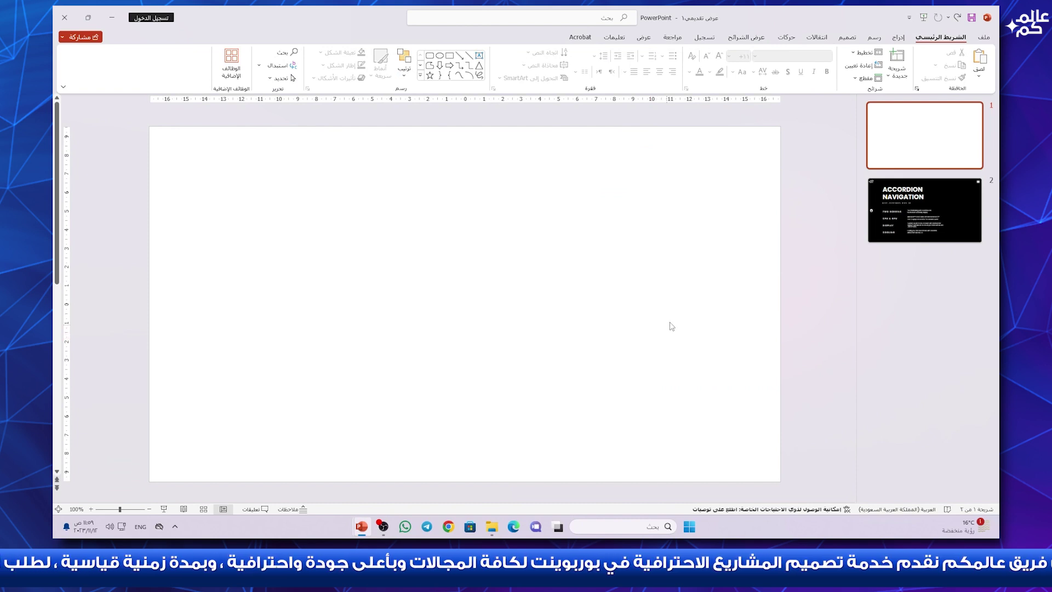
- Insert the Background.jpg picture from this computer onto slide 1
click(899, 38)
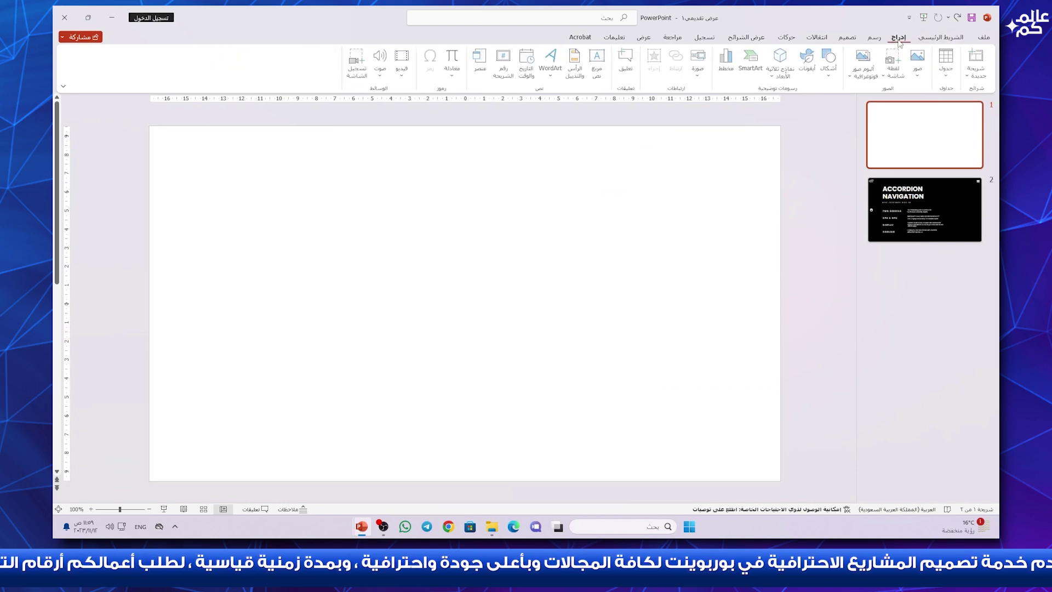
click(918, 62)
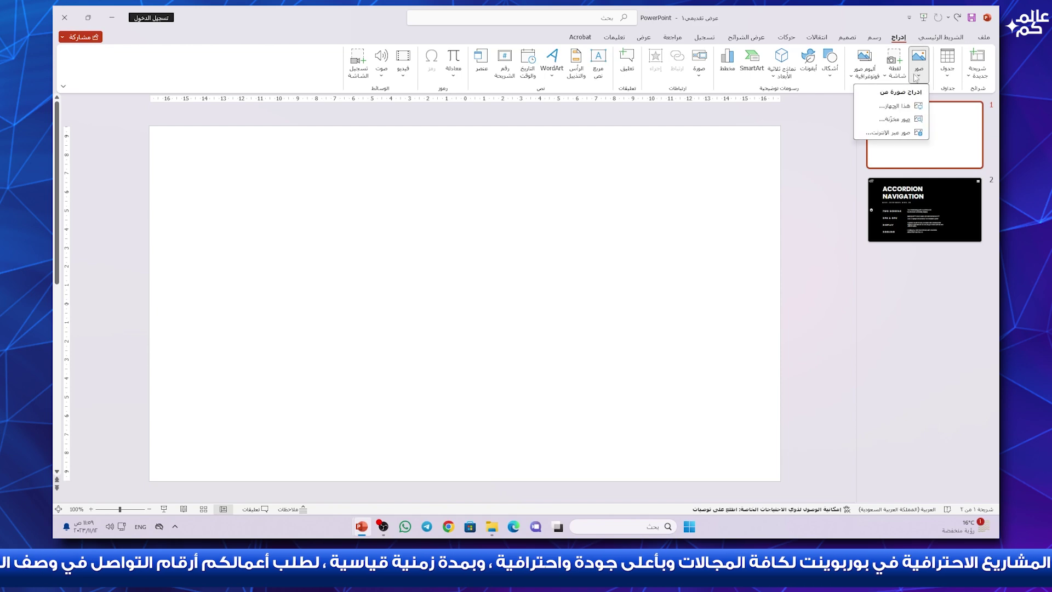
click(890, 104)
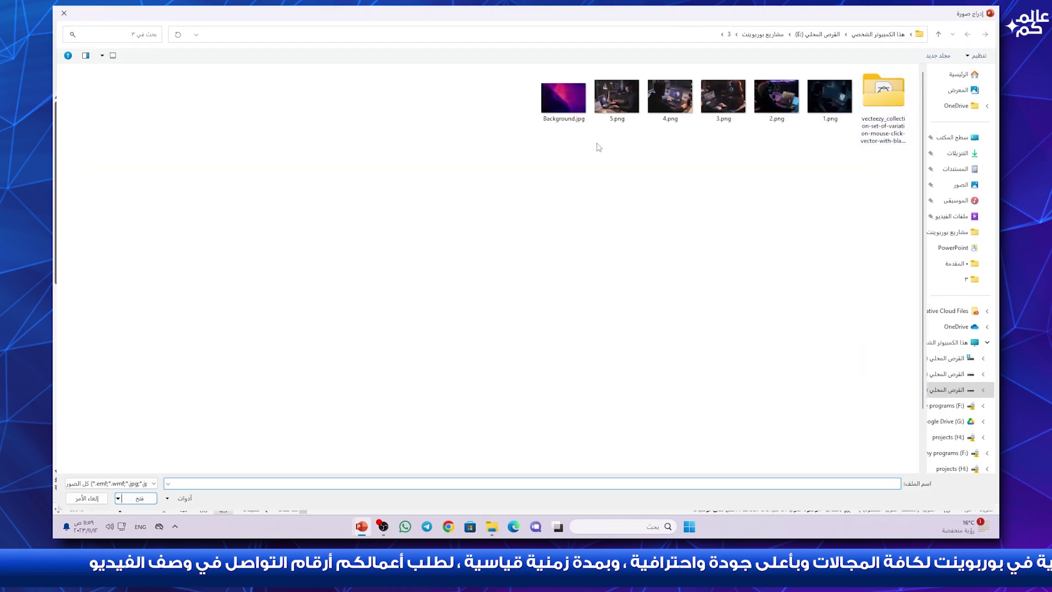
click(569, 106)
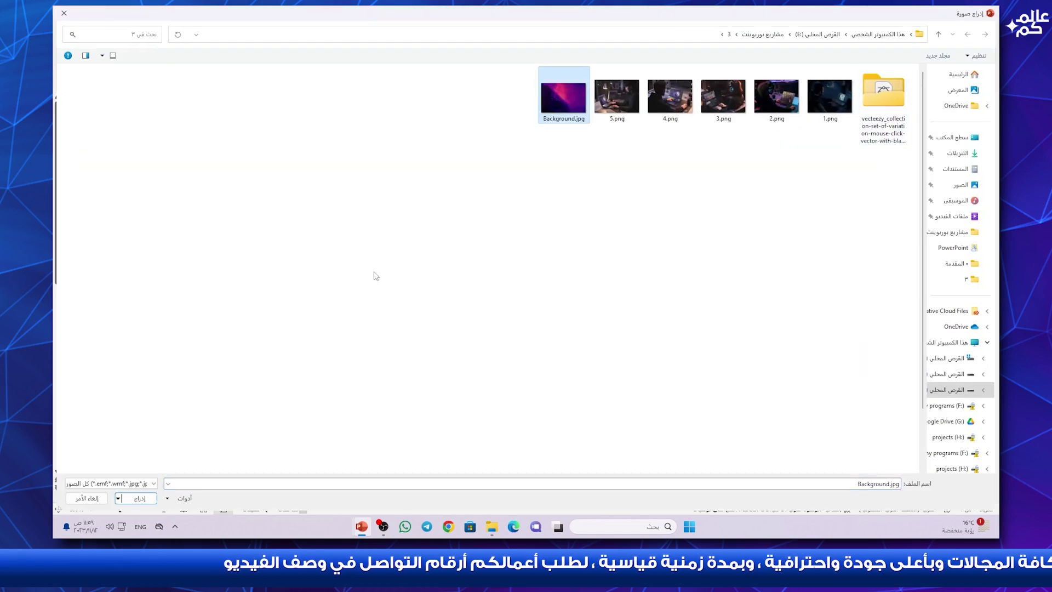
click(138, 499)
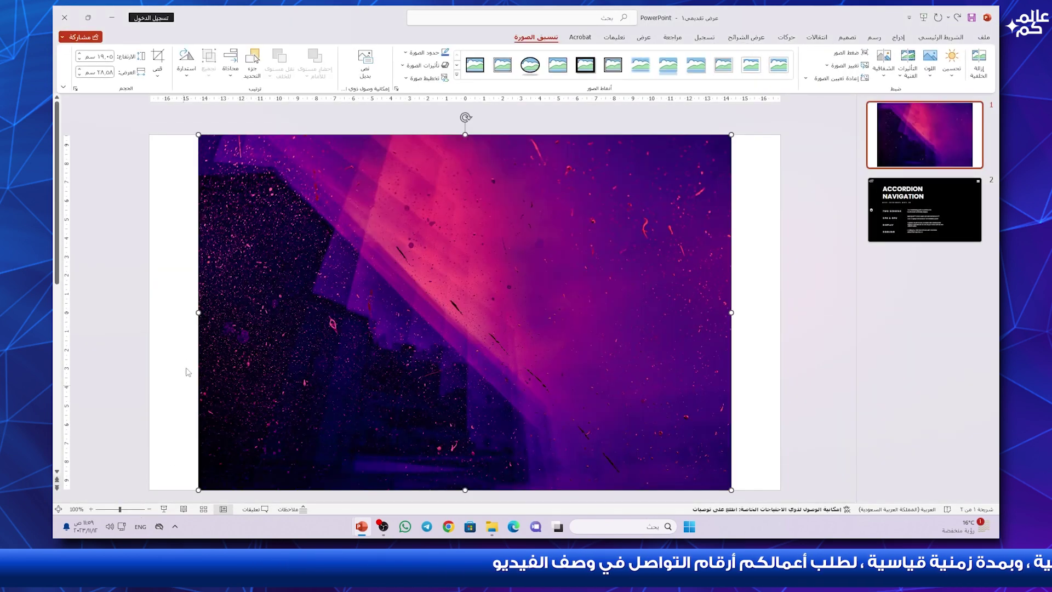
- Crop the picture to a 3:5 aspect ratio and move it to the slide's left edge
click(158, 74)
mouse_move(123, 117)
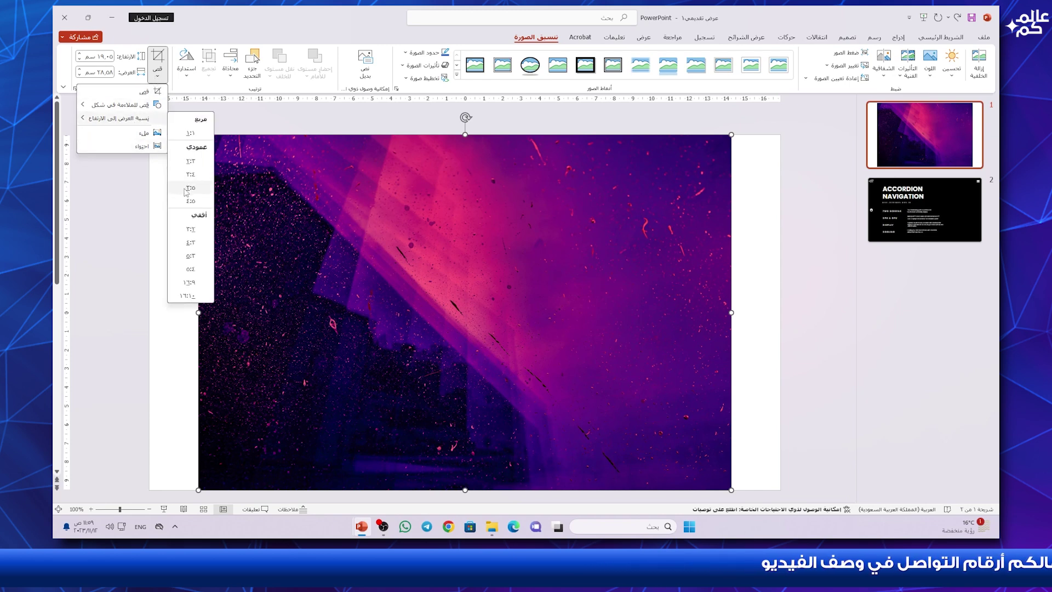
click(186, 188)
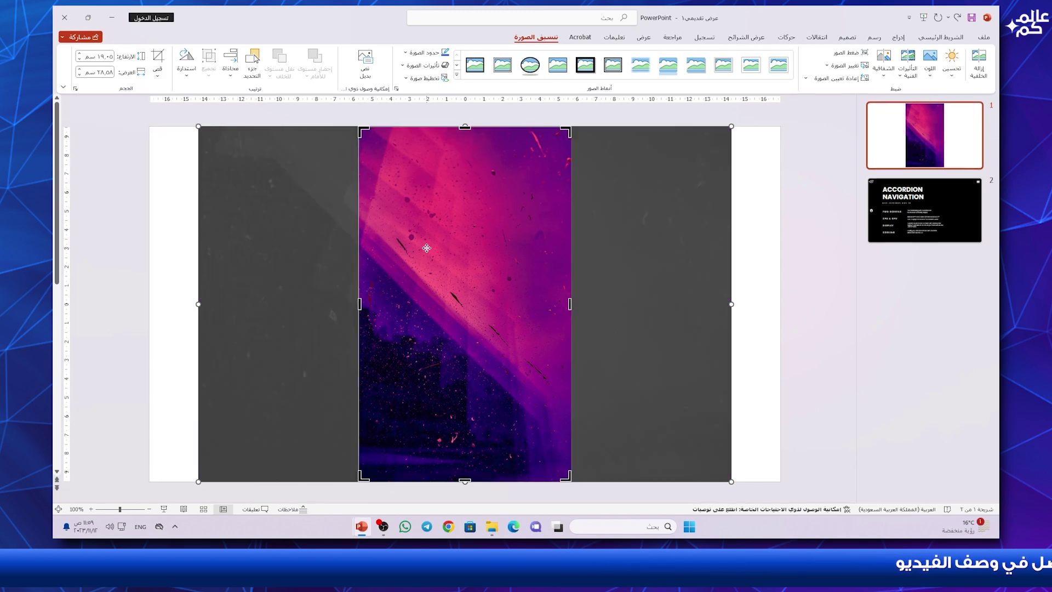
mouse_move(426, 248)
mouse_down()
mouse_move(540, 248)
mouse_move(520, 249)
mouse_up()
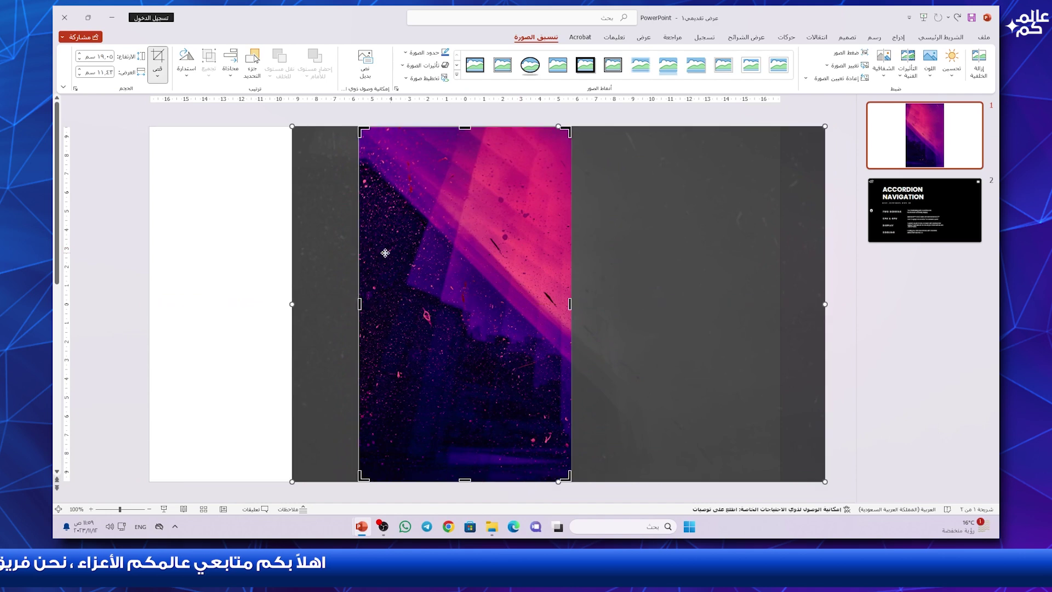
click(257, 254)
drag(451, 252, 248, 253)
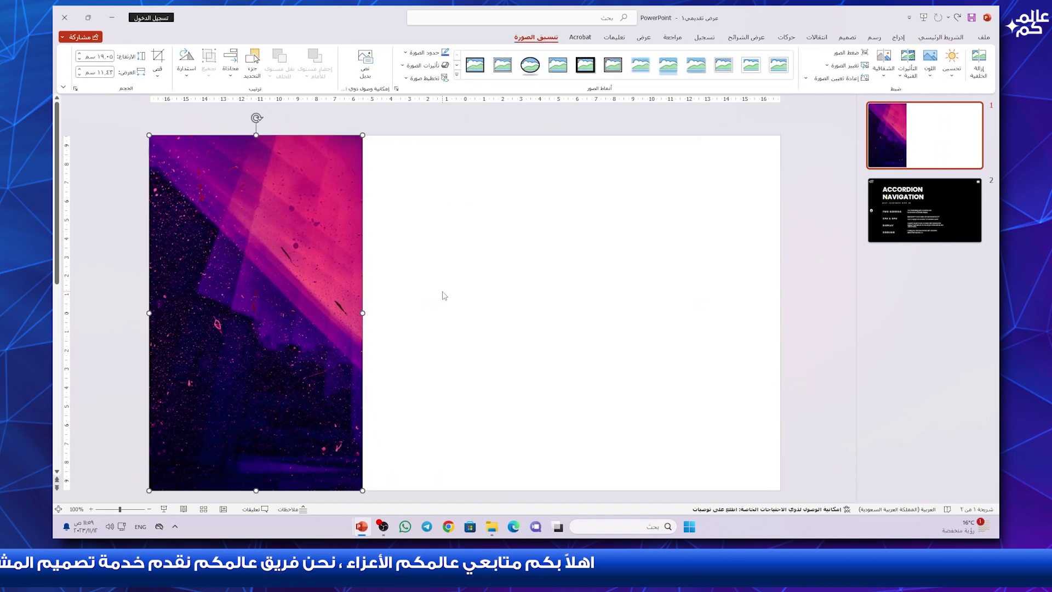
click(433, 295)
- Set slide 1's background fill to black
right_click(576, 225)
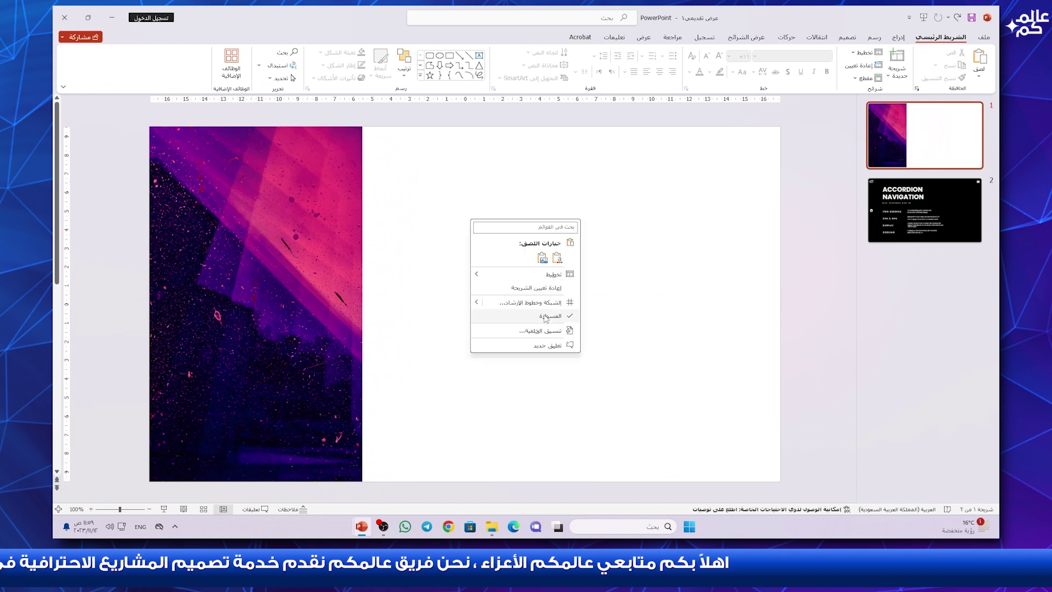
click(540, 331)
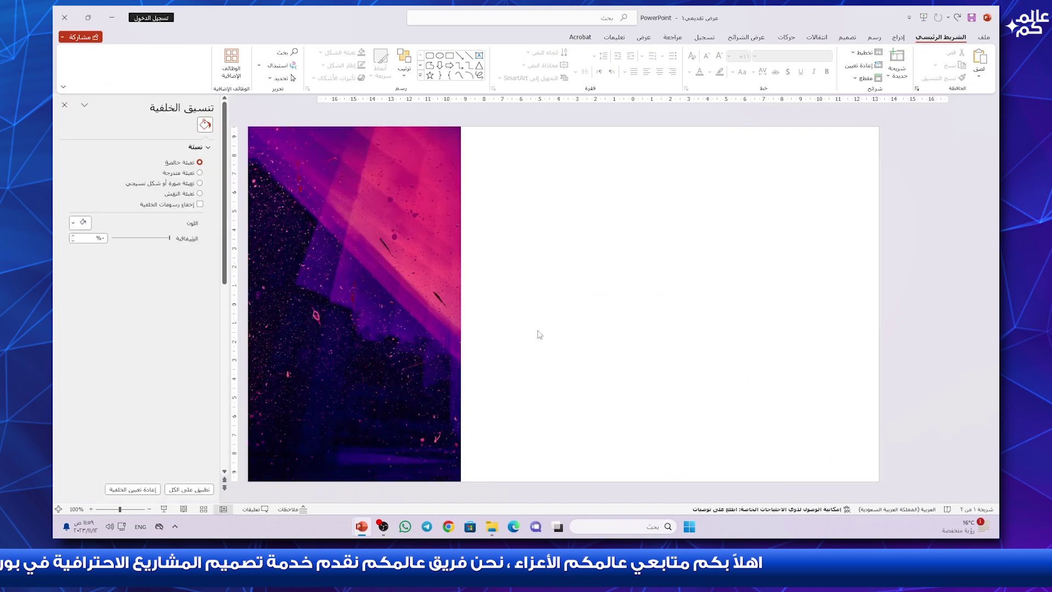
click(80, 222)
click(127, 261)
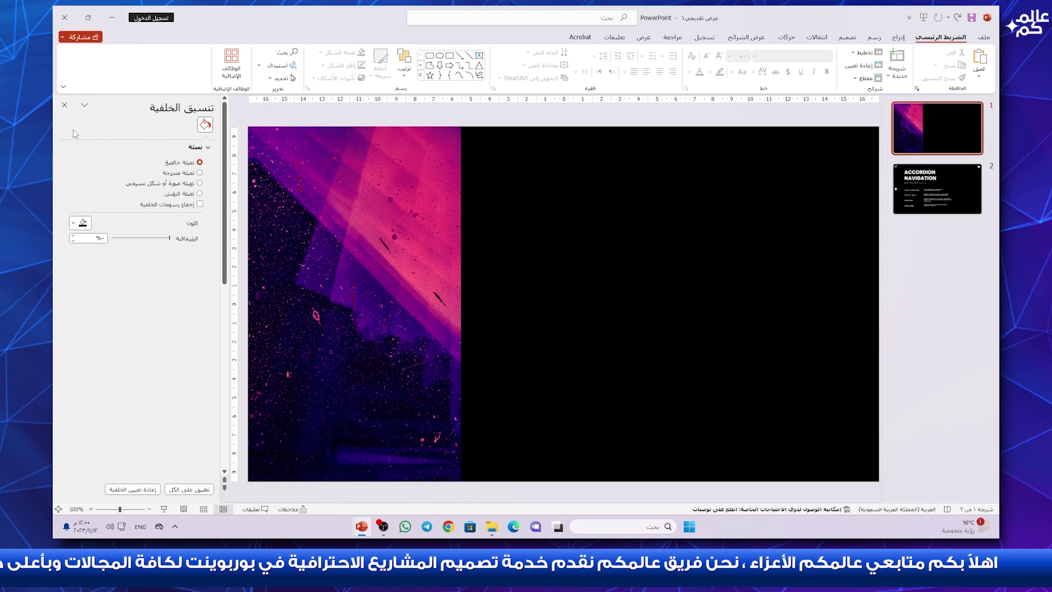
click(64, 105)
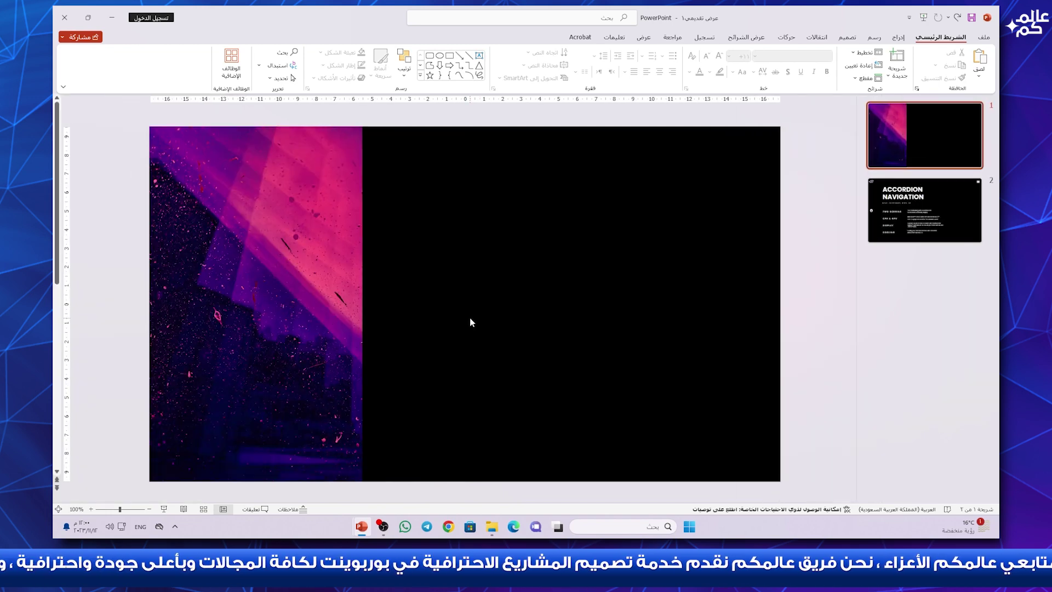
- Copy the logo, menu icon and mouse icon from the Accordion Navigation slide onto slide 1
click(892, 235)
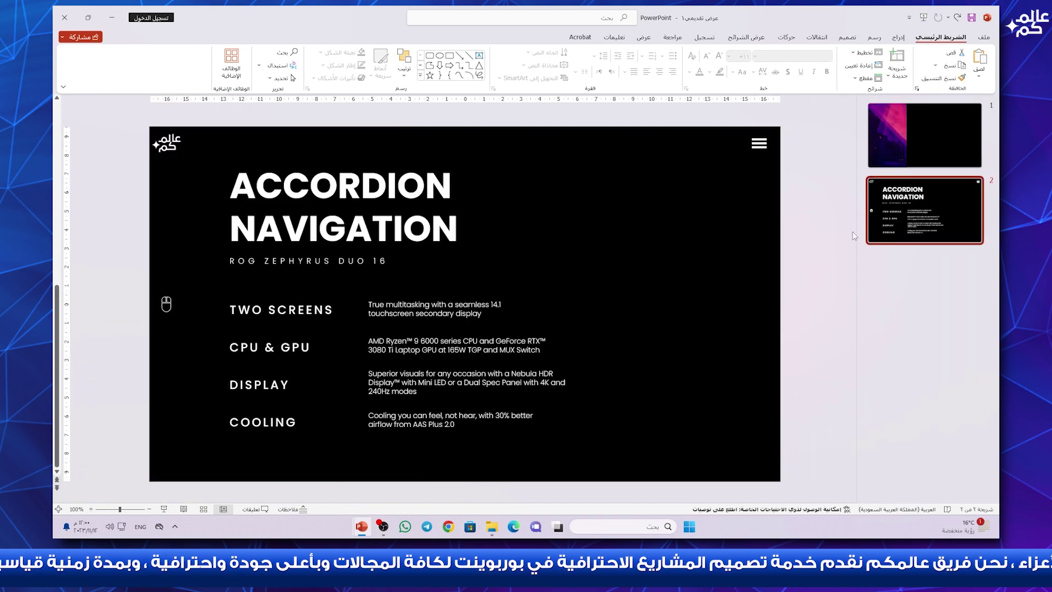
click(162, 156)
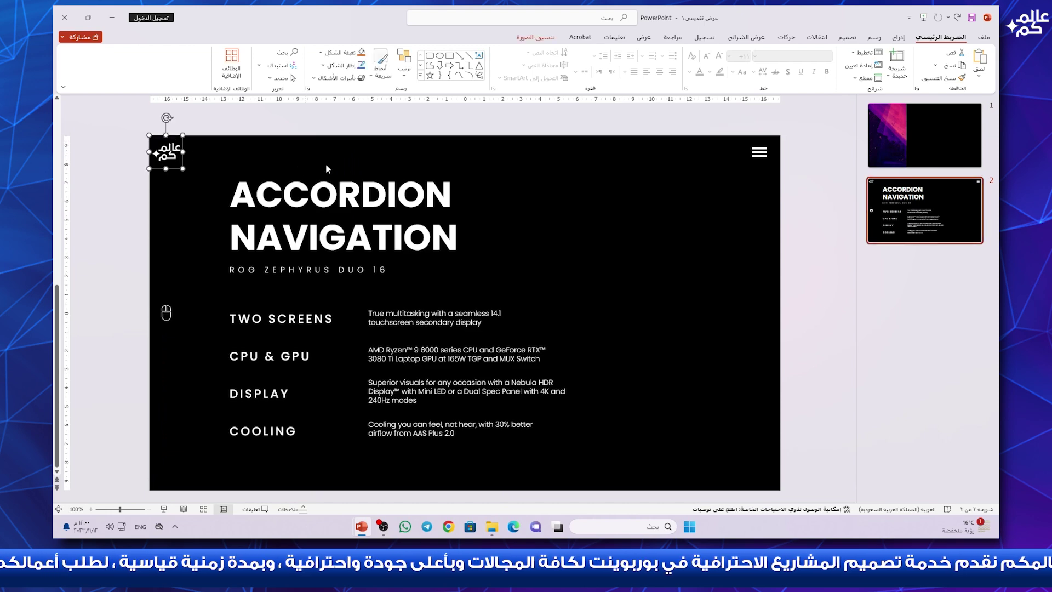
drag(703, 122, 782, 178)
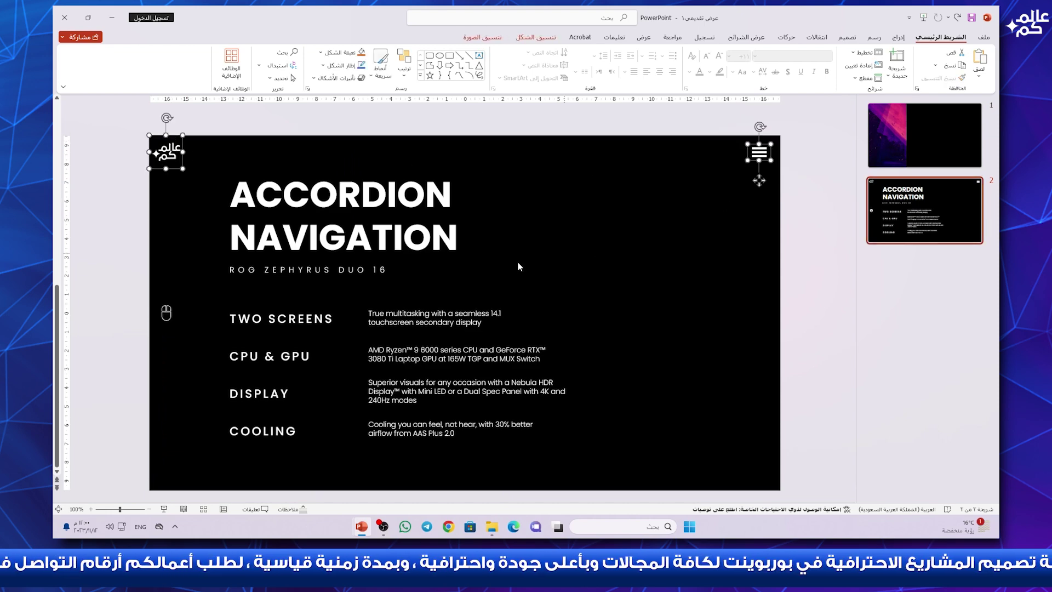
shift+click(166, 313)
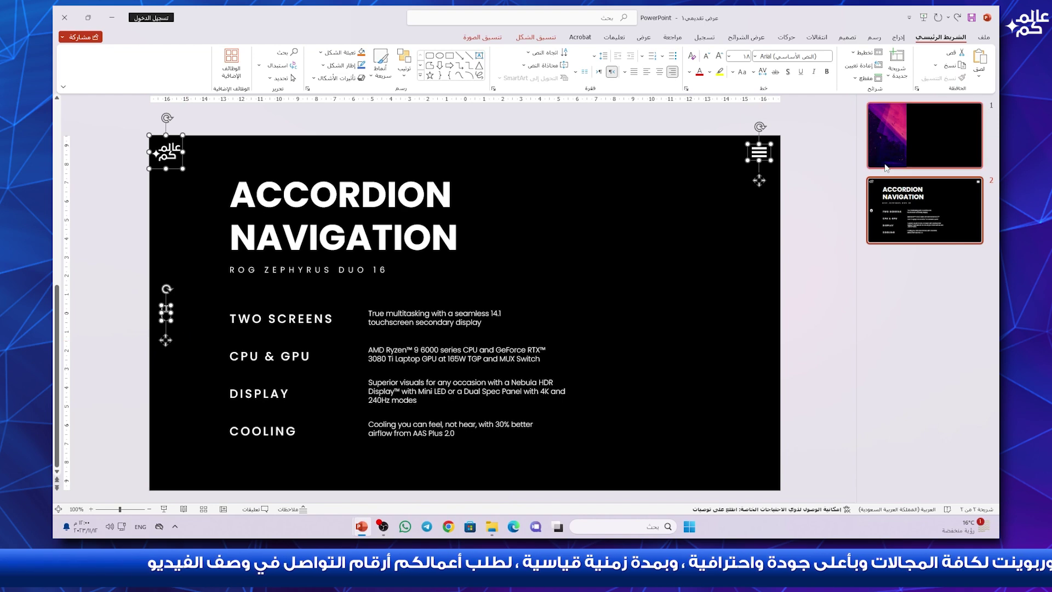
click(925, 136)
key(ctrl+v)
click(523, 251)
- Draw a white vertical line above the mouse icon
click(164, 305)
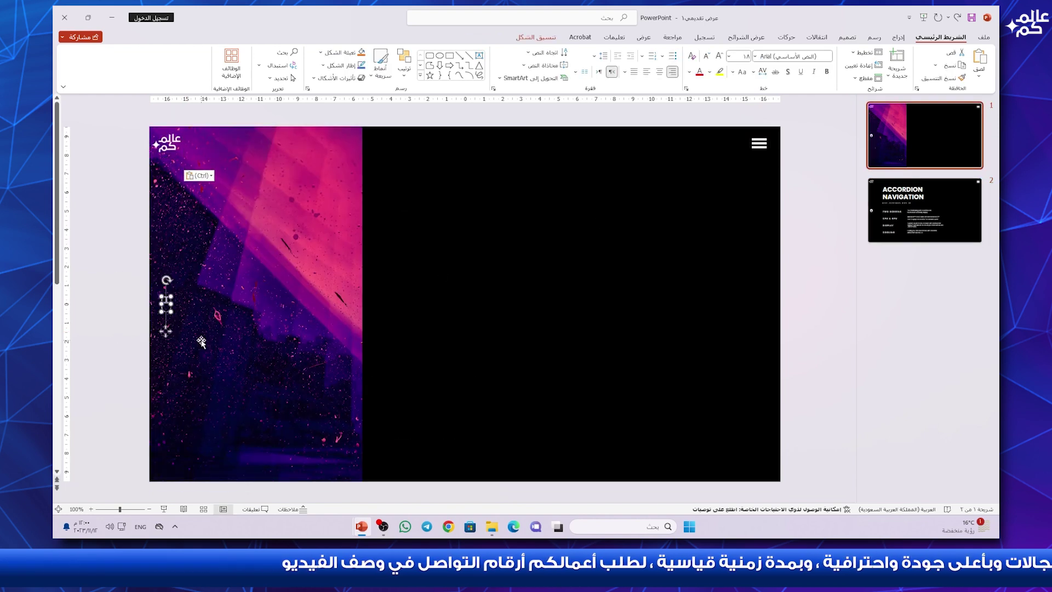
scroll(154, 315, up, 2)
scroll(154, 316, up, 5)
scroll(154, 315, up, 4)
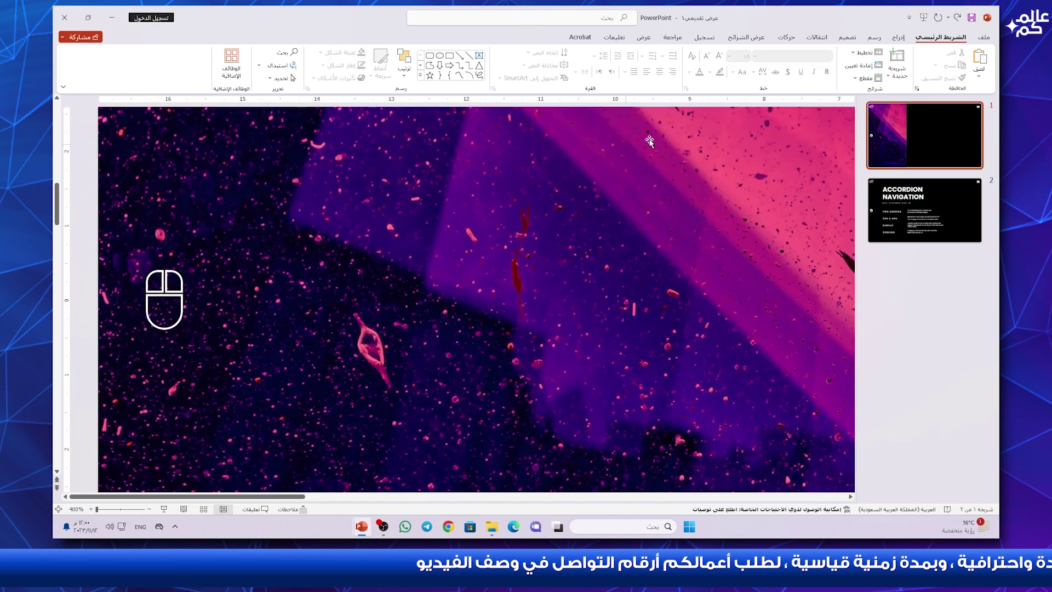
click(897, 38)
click(828, 58)
click(824, 103)
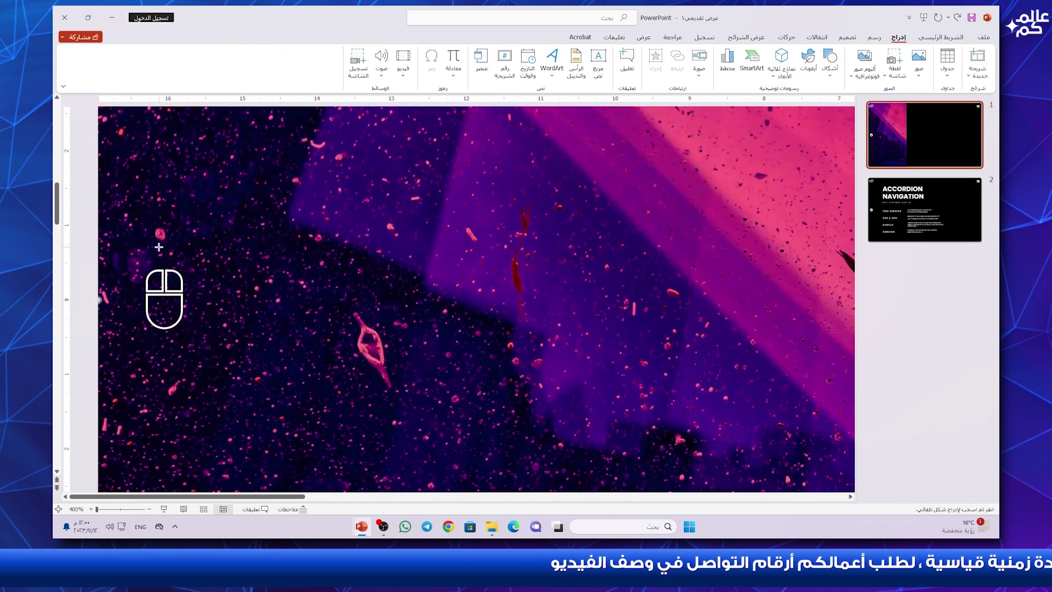
drag(163, 256, 163, 140)
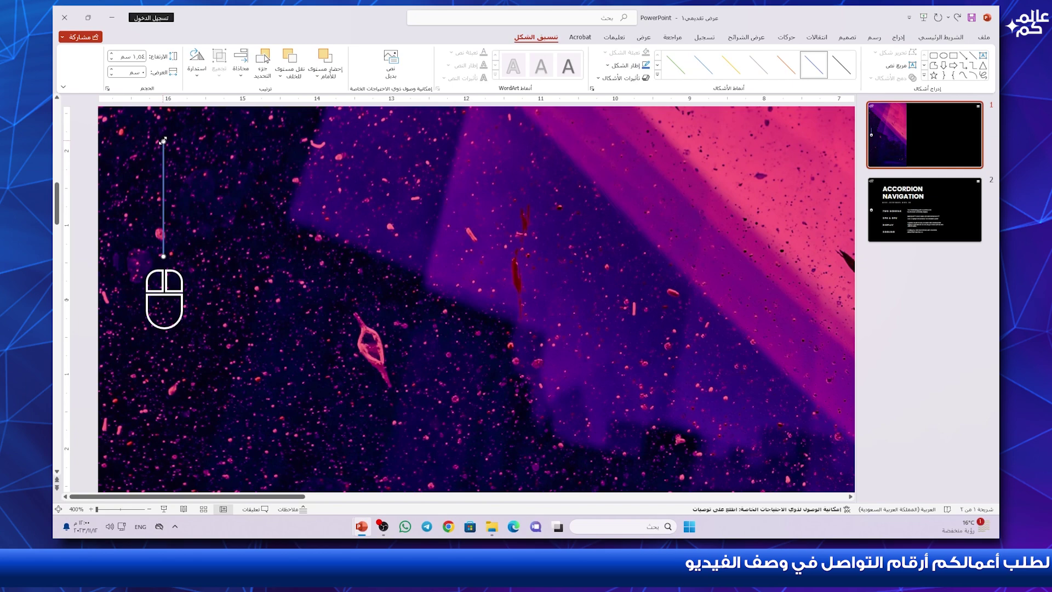
click(624, 66)
click(646, 73)
- Make the line a white gradient with a transparent top end, 1.25 pt thick
right_click(169, 153)
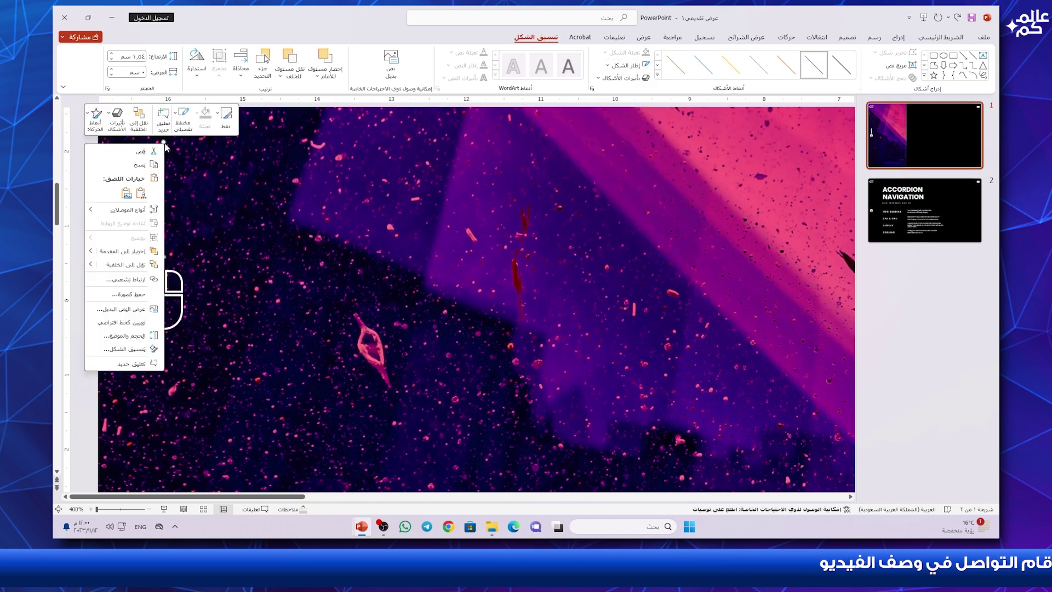
click(147, 348)
click(193, 257)
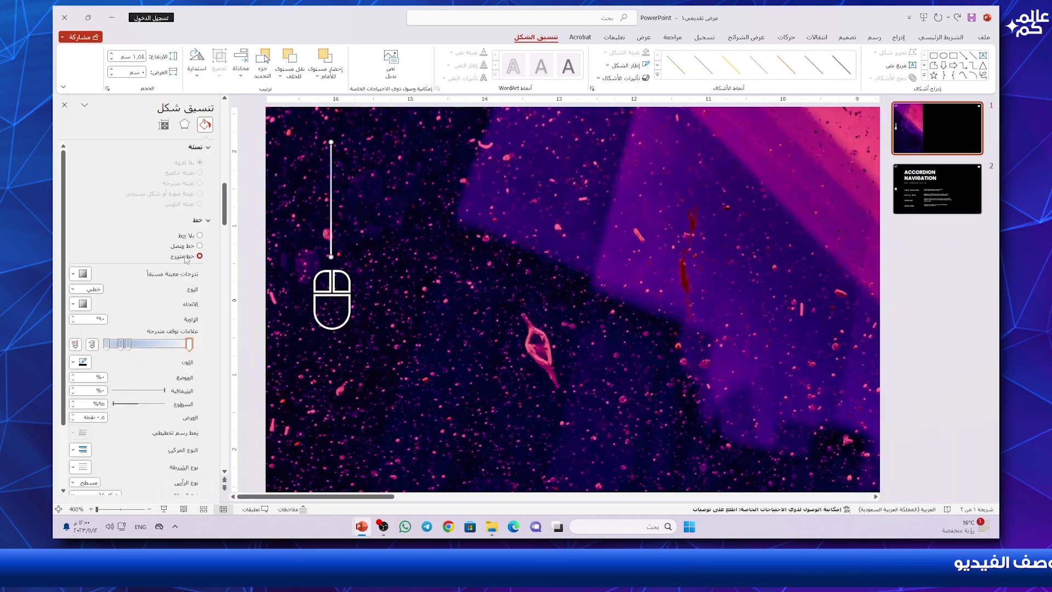
click(80, 362)
click(132, 388)
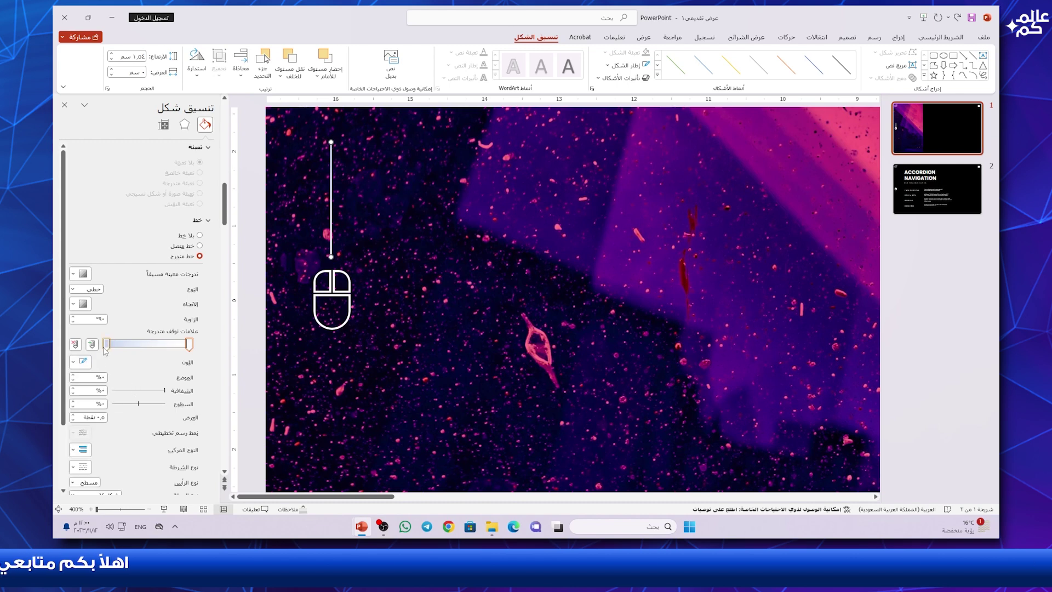
click(106, 343)
click(81, 362)
click(132, 388)
drag(164, 390, 112, 390)
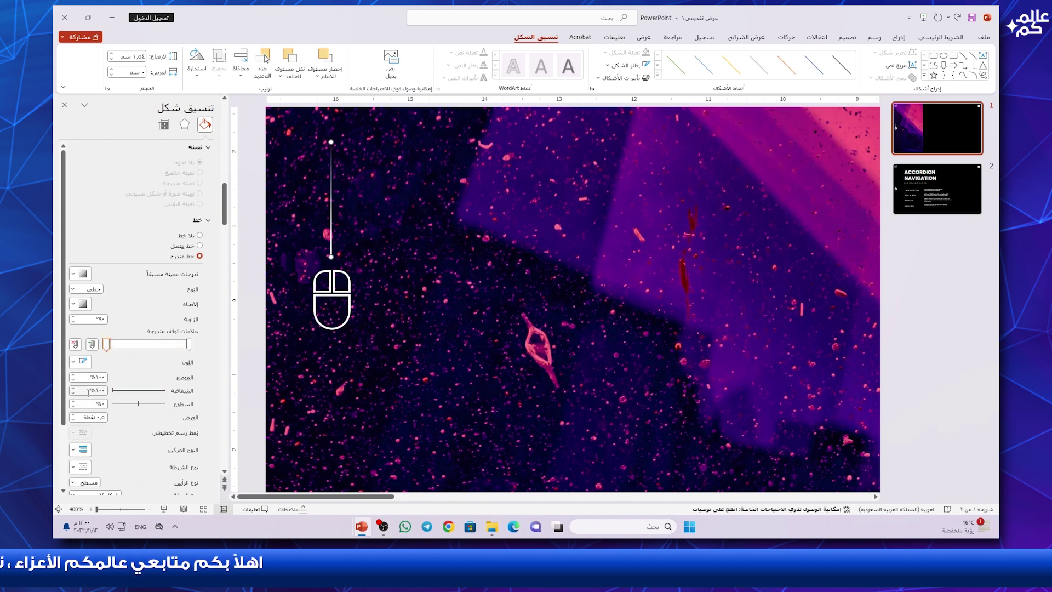
click(73, 415)
click(73, 415)
click(72, 415)
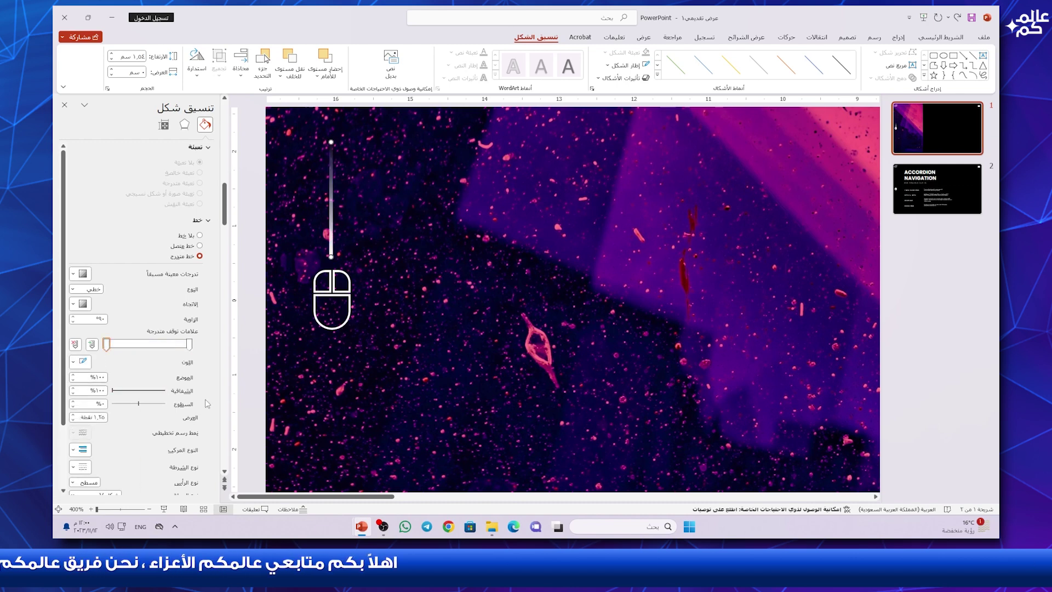
- Add a middle gradient stop so the line's bottom end also fades out
scroll(313, 366, down, 2)
click(276, 324)
click(309, 329)
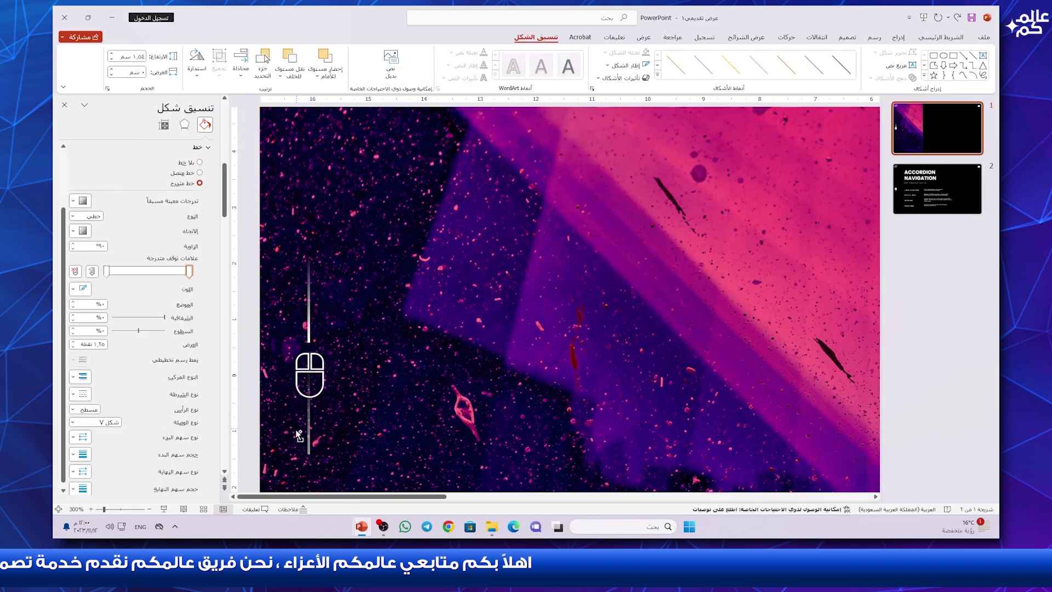
click(161, 271)
drag(166, 277, 189, 271)
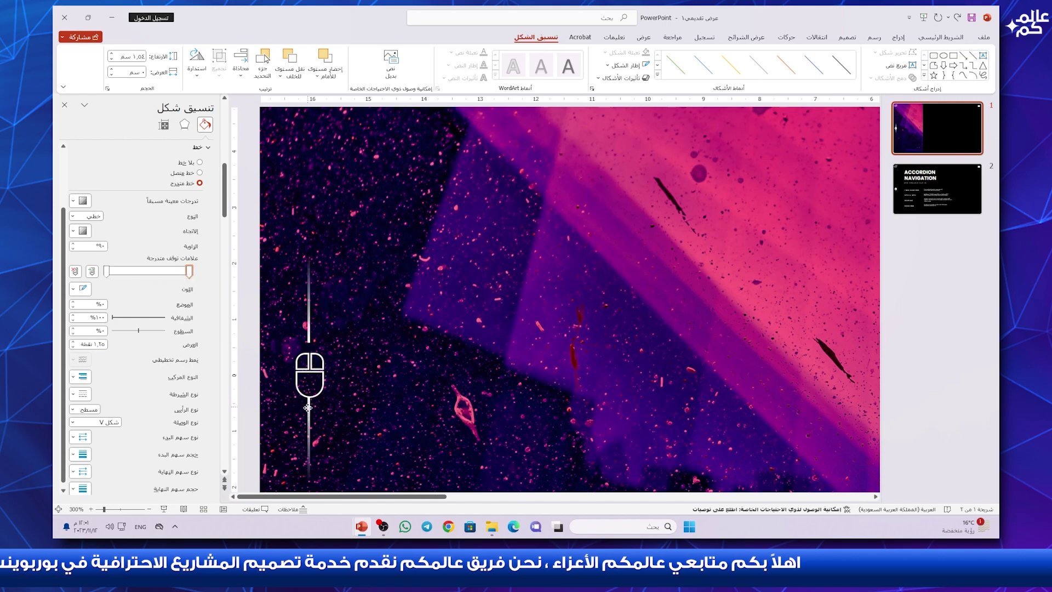
- Align the mouse icon to the middle of the gradient line
click(315, 381)
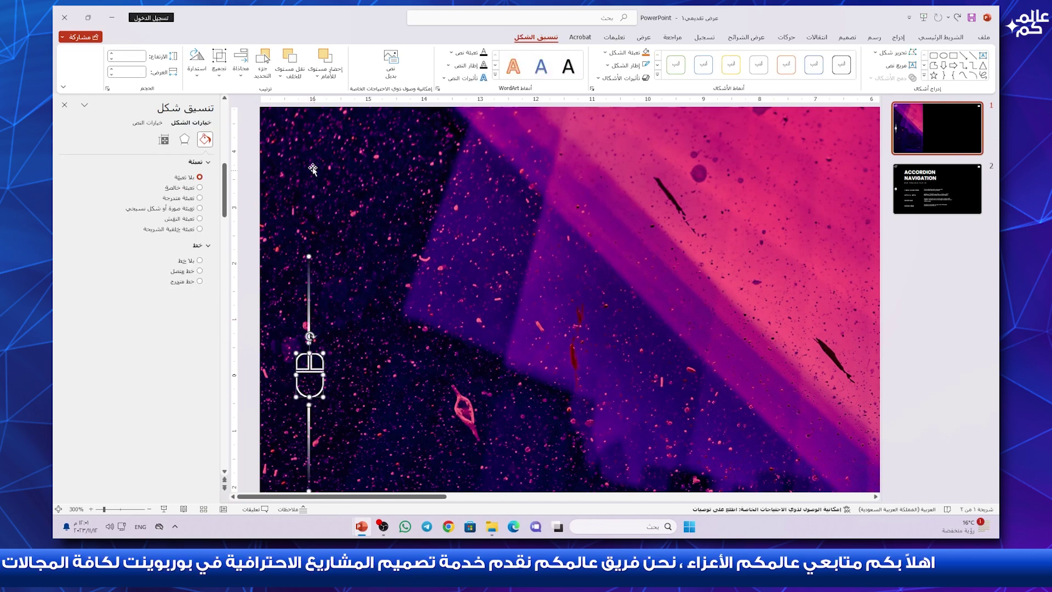
click(241, 65)
click(241, 64)
click(241, 65)
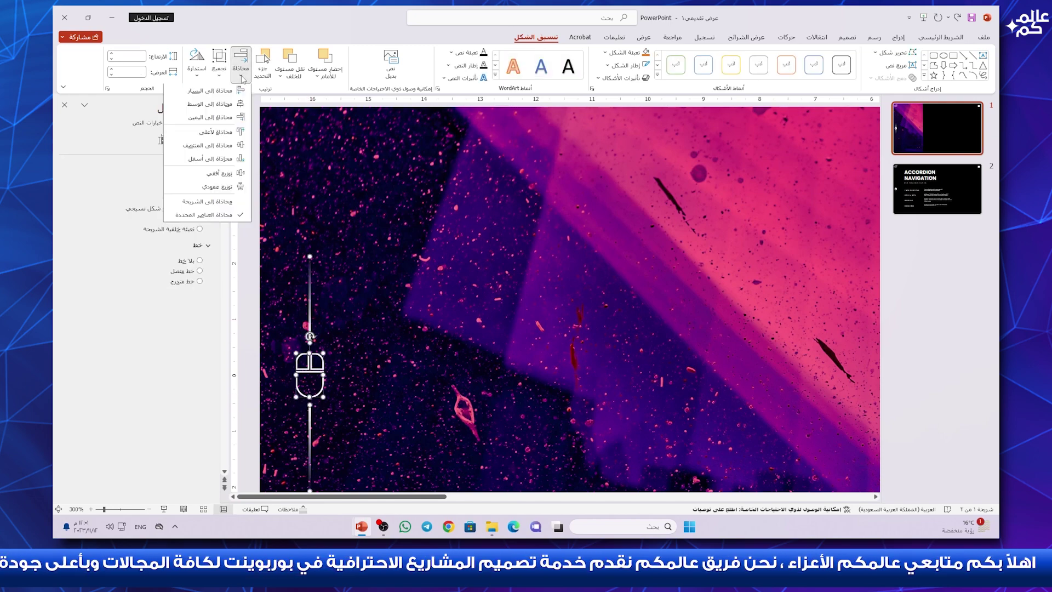
click(235, 146)
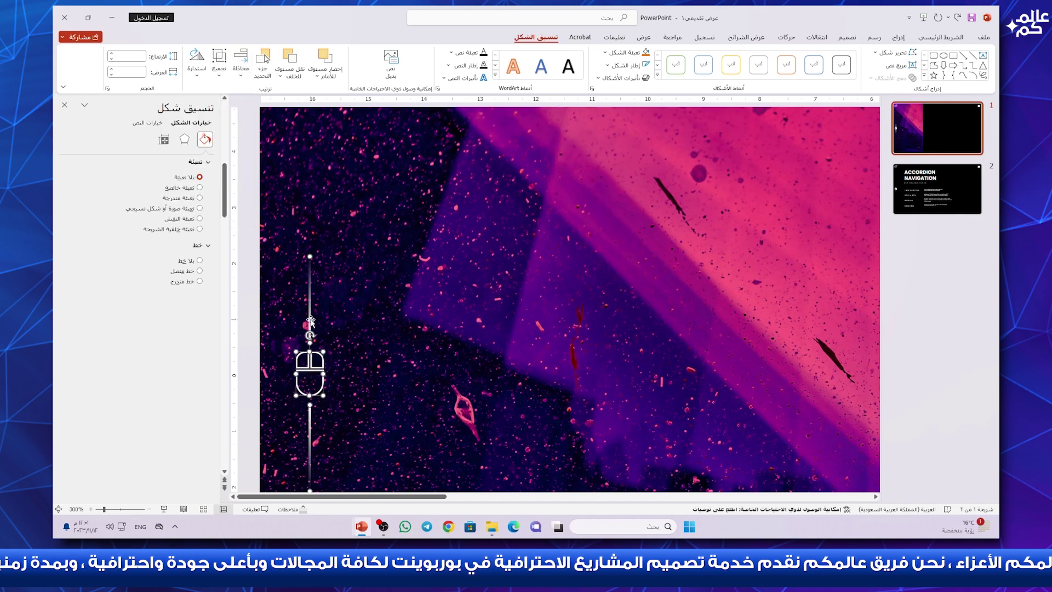
right_click(310, 321)
click(189, 203)
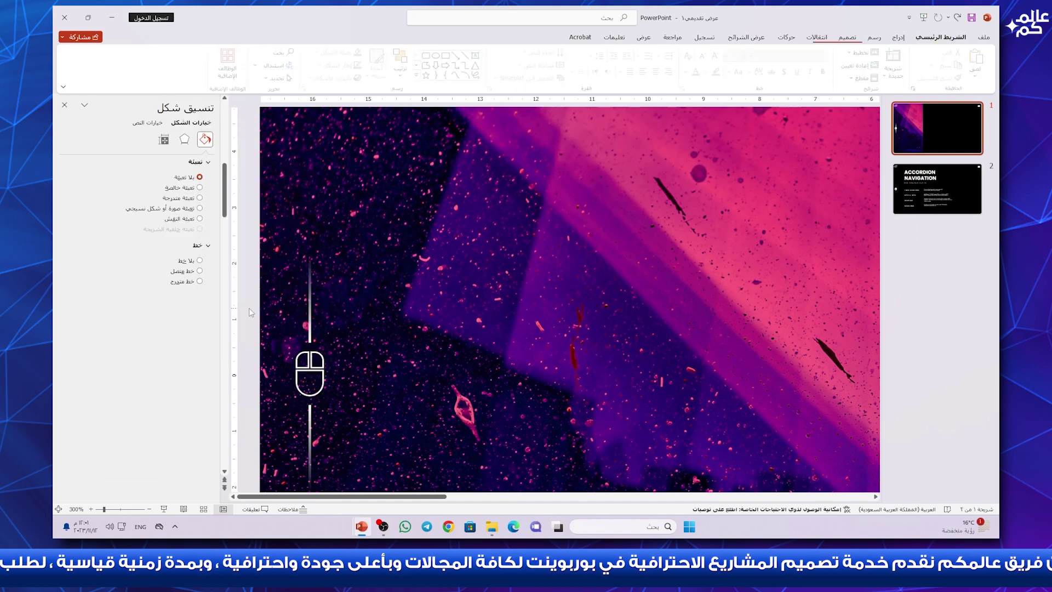
scroll(249, 312, down, 5)
click(265, 303)
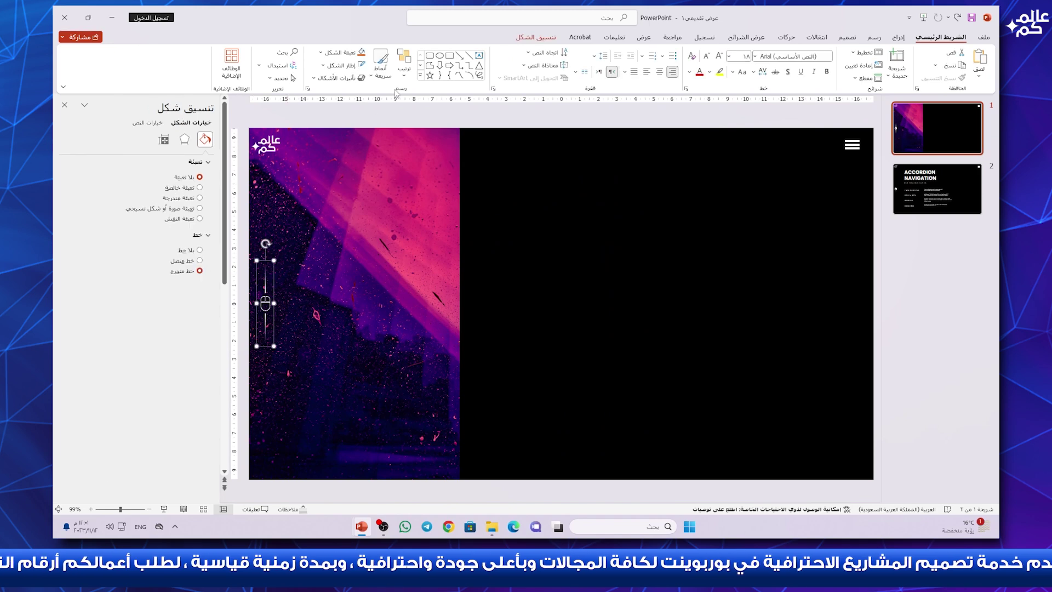
- Review the arrangement alignment options for the mouse icon, then deselect it
click(404, 68)
click(285, 283)
click(245, 301)
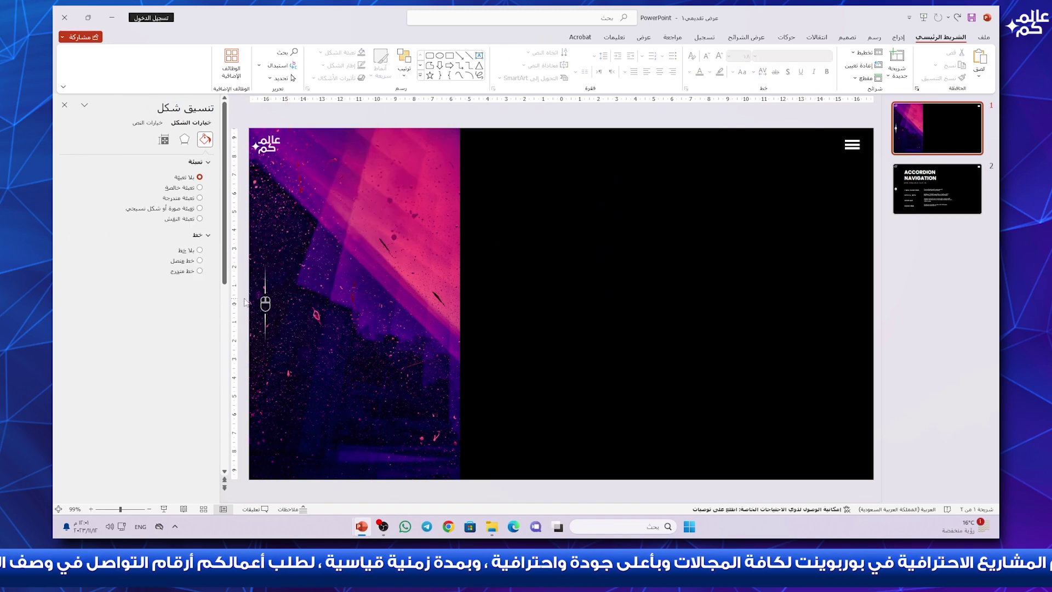
scroll(245, 302, down, 3)
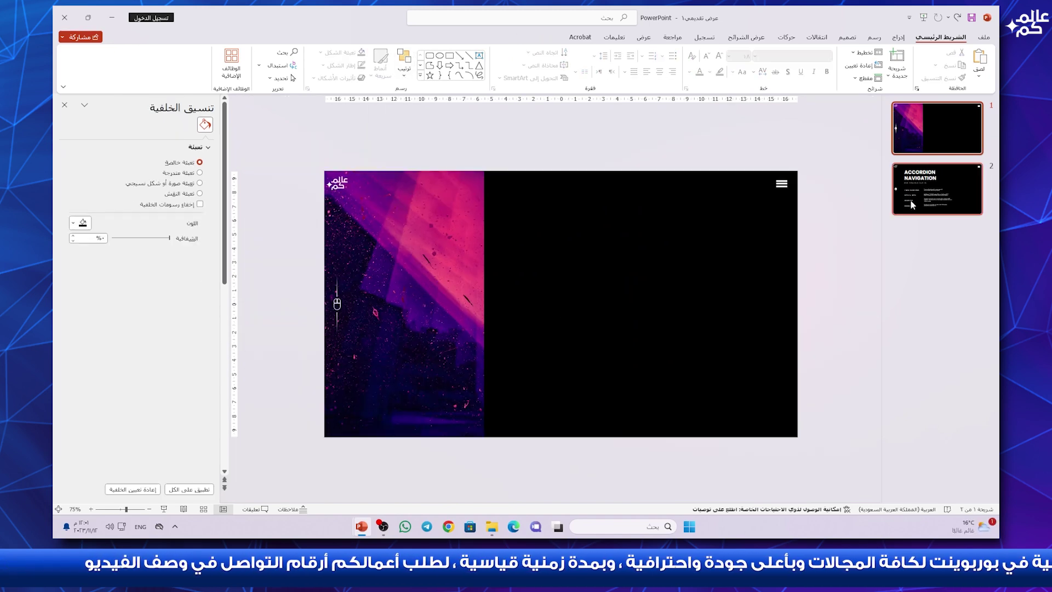
scroll(689, 277, down, 1)
- Paste the ACCORDION NAVIGATION title and ROG ZEPHYRUS DUO 16 subtitle from slide 2 onto slide 1
click(527, 246)
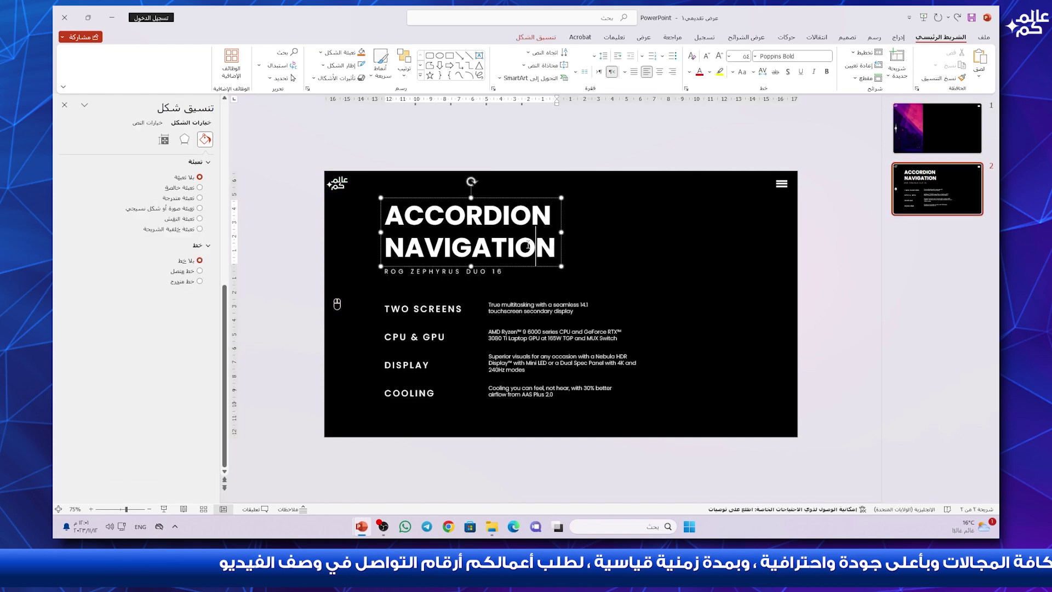
shift+click(496, 272)
click(906, 154)
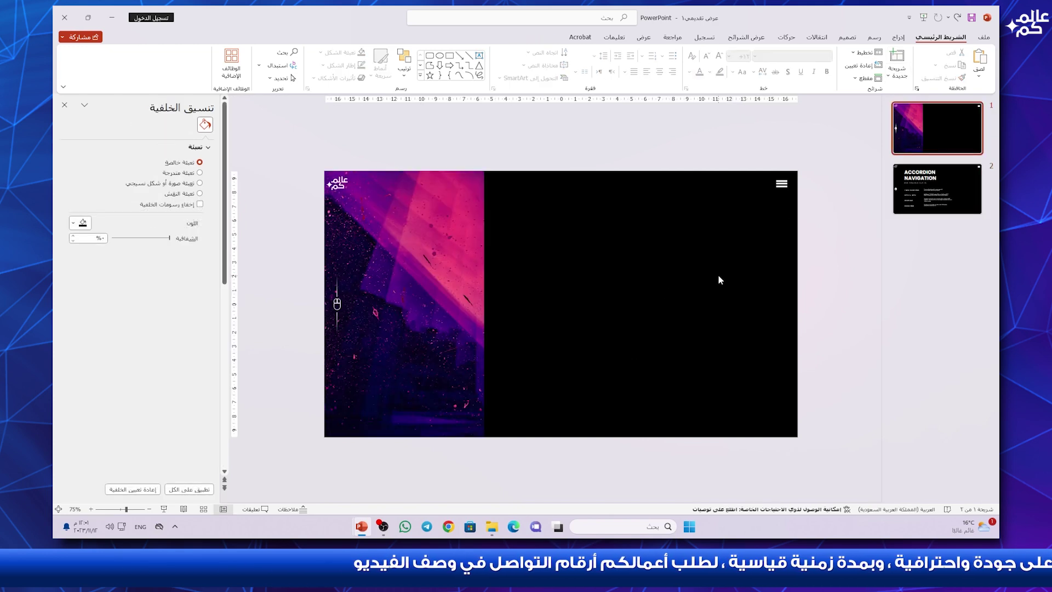
key(ctrl+v)
click(623, 326)
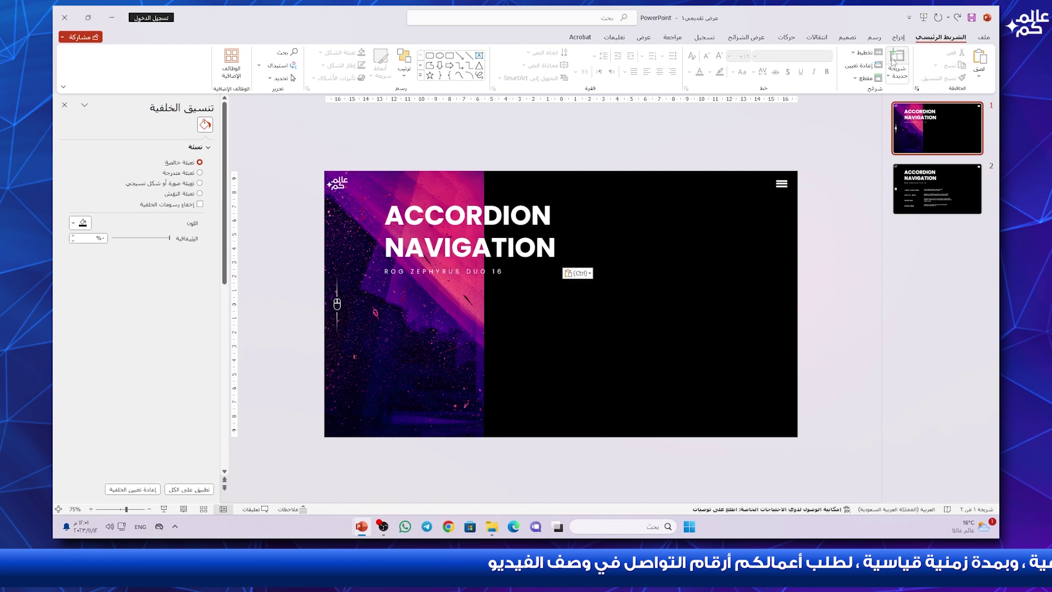
click(898, 38)
- Draw a solid 1 pt horizontal line below the subtitle
click(830, 61)
click(833, 104)
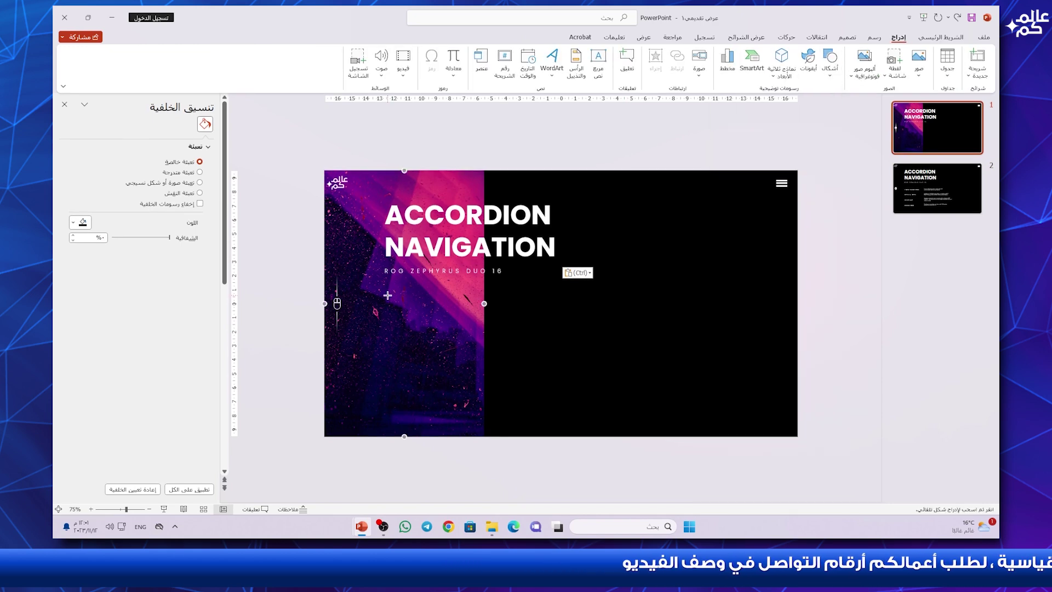
drag(553, 297, 554, 296)
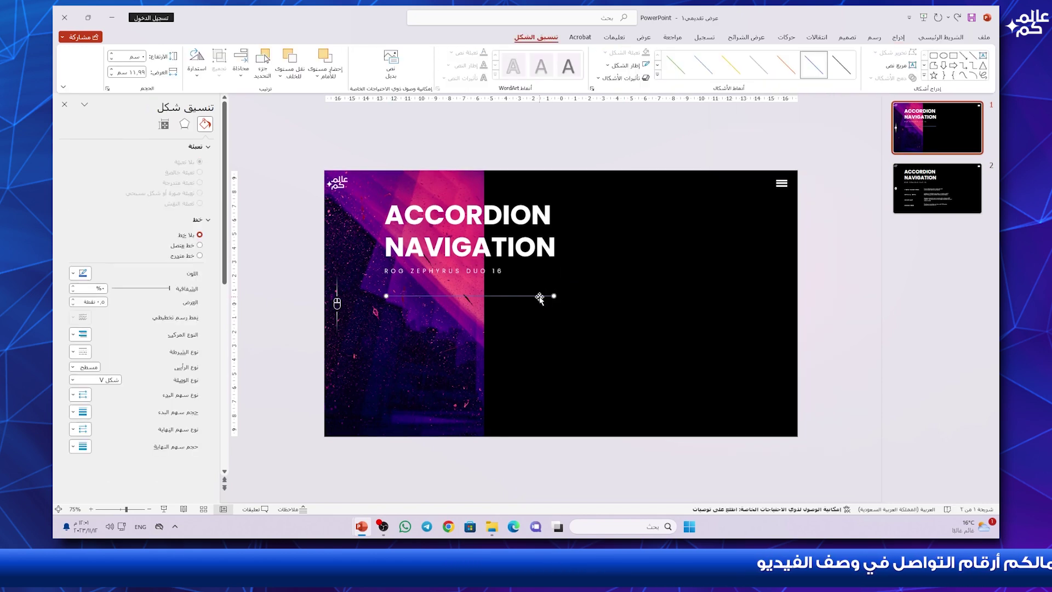
click(539, 296)
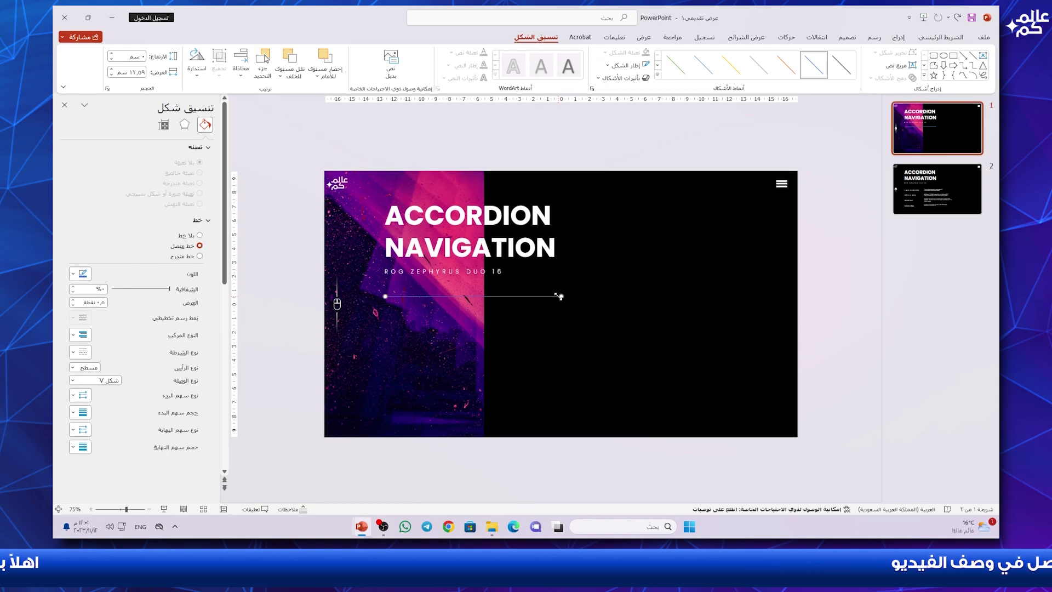
click(630, 65)
mouse_move(613, 214)
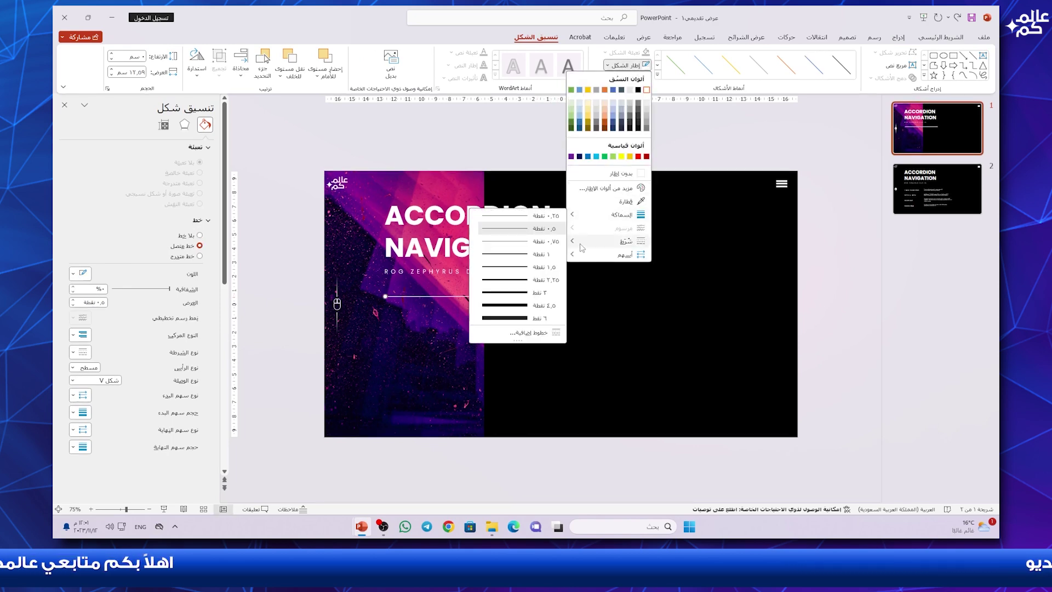
click(558, 305)
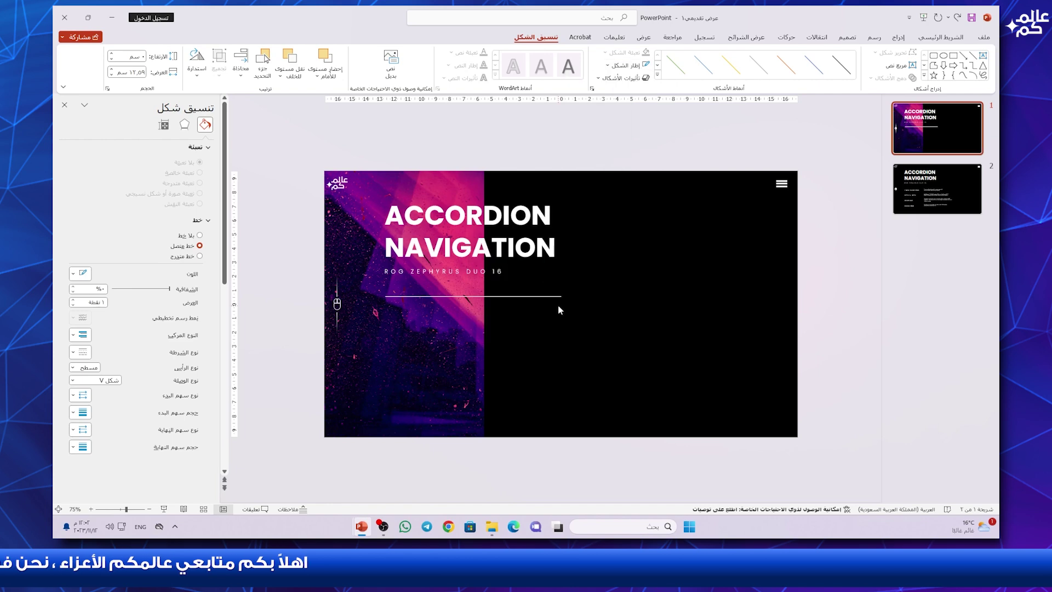
- Duplicate the line into a stack of five and distribute them vertically
drag(558, 297, 563, 328)
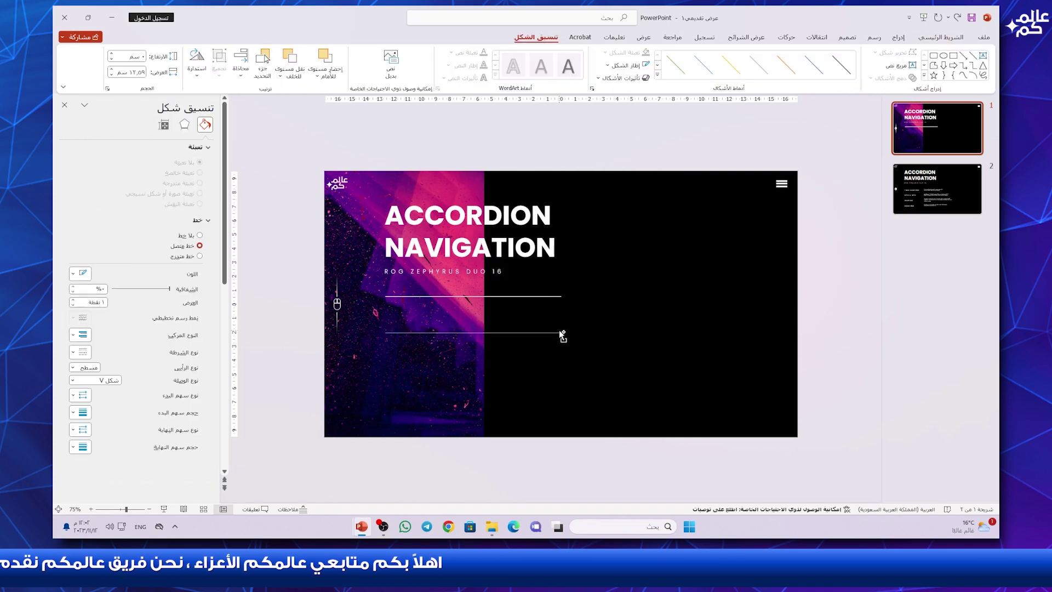
mouse_move(535, 366)
mouse_down()
mouse_move(533, 390)
mouse_move(511, 411)
mouse_up()
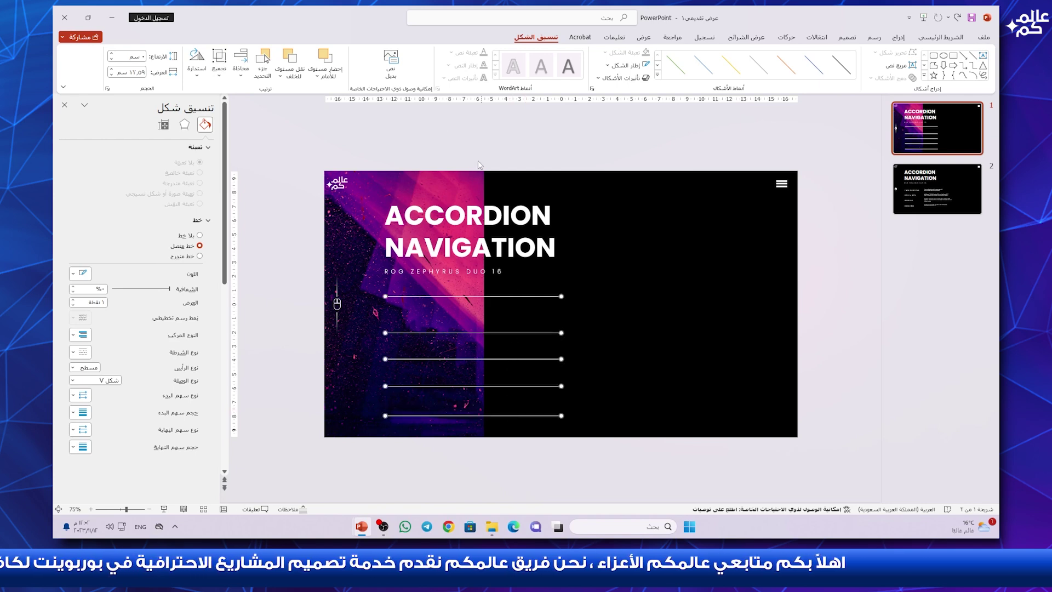
click(249, 73)
click(208, 188)
- Copy the four headings TWO SCREENS, CPU & GPU, DISPLAY and COOLING from slide 2 to slide 1
click(700, 317)
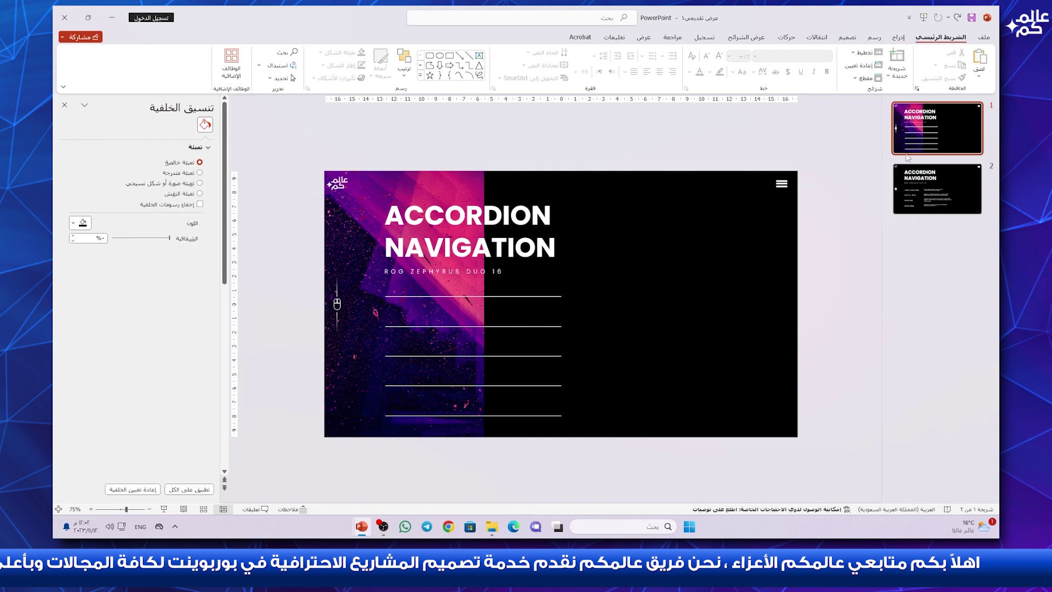
click(920, 179)
click(422, 309)
shift+click(417, 337)
shift+click(412, 363)
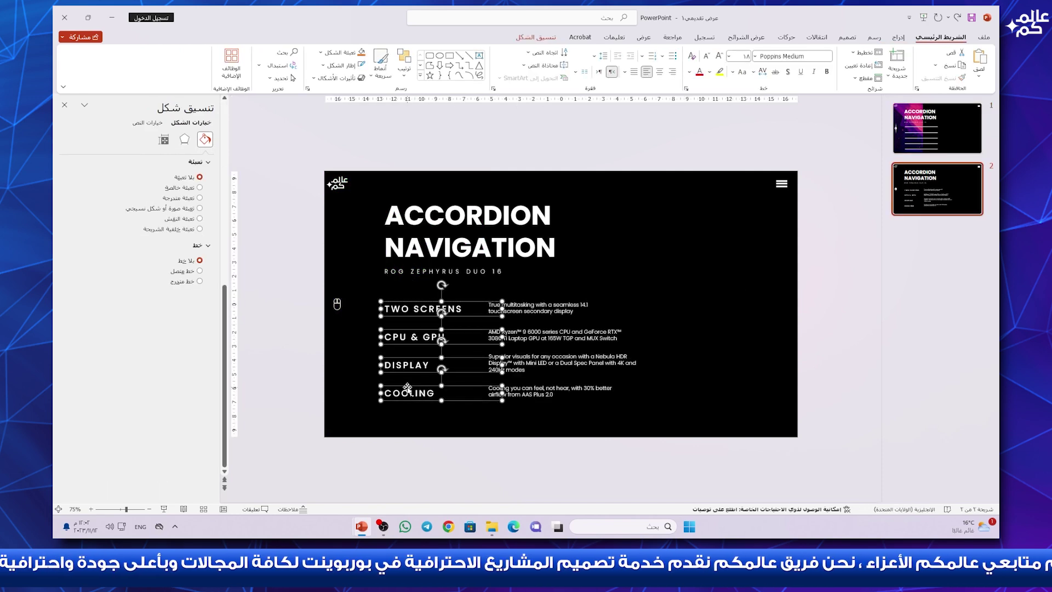
key(ctrl+c)
click(937, 128)
key(ctrl+v)
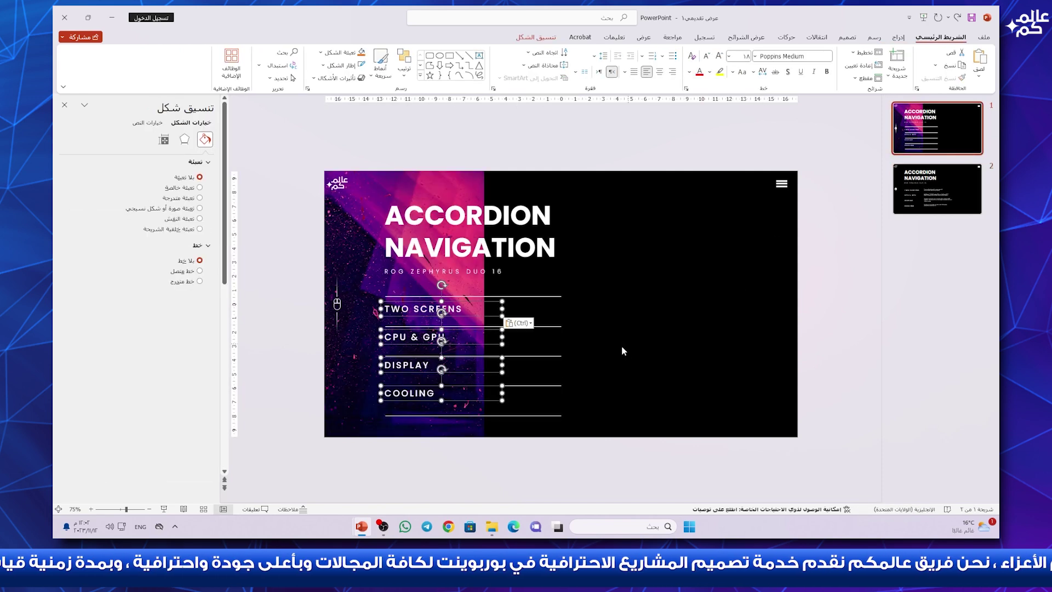
- Move the CPU & GPU, DISPLAY and COOLING headings down into their own rows between the lines
click(471, 361)
scroll(471, 362, up, 5)
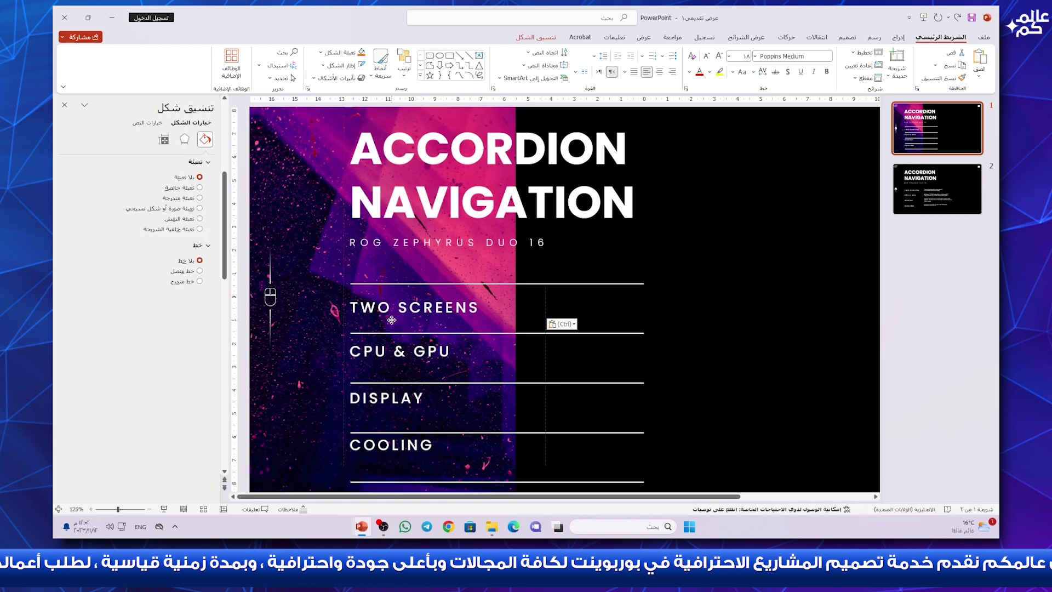
click(388, 354)
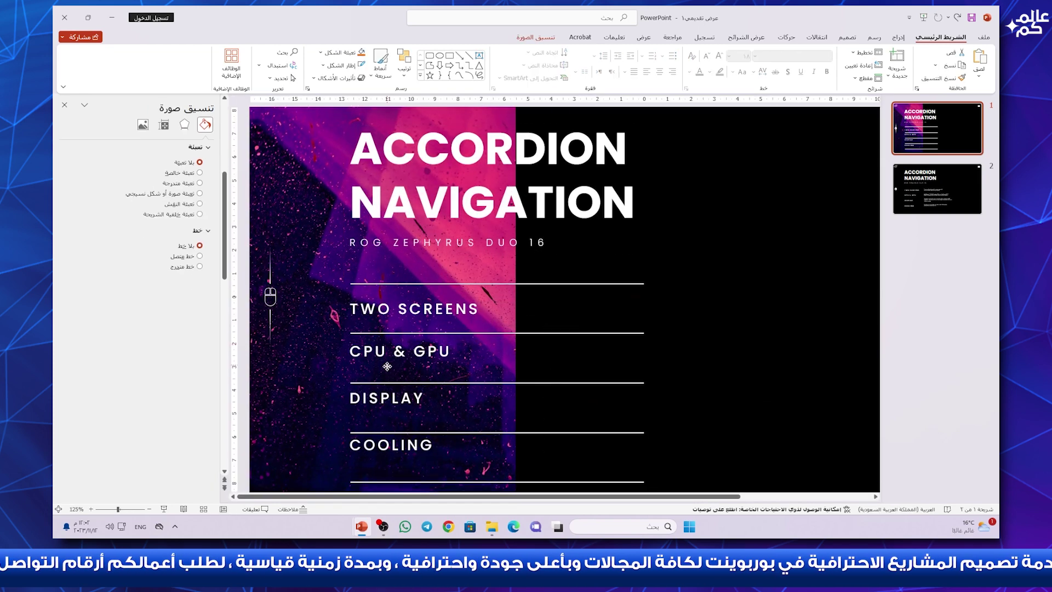
drag(396, 364, 396, 371)
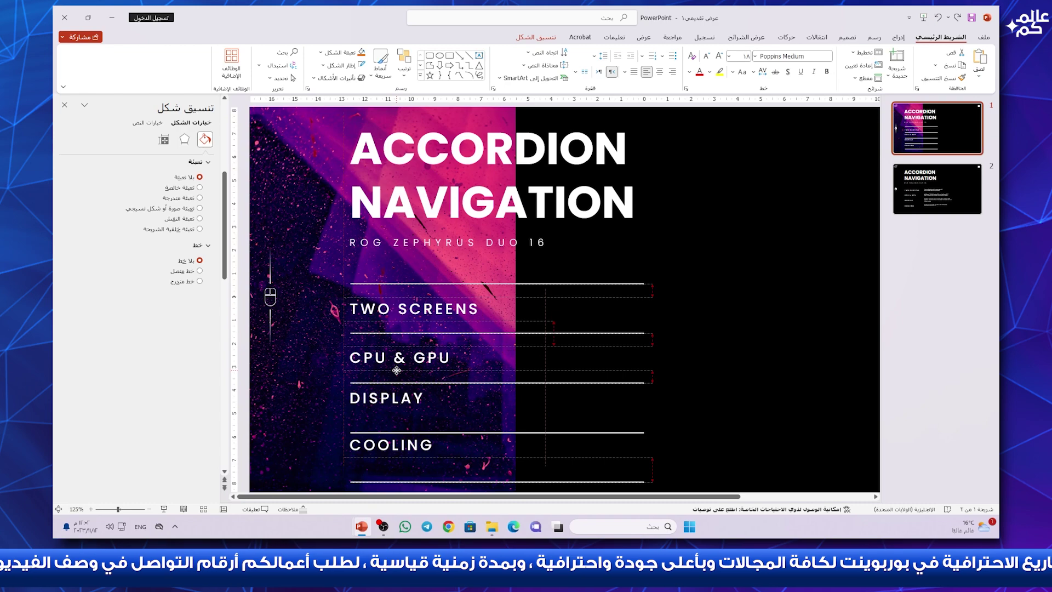
click(396, 399)
drag(396, 409, 394, 456)
click(395, 445)
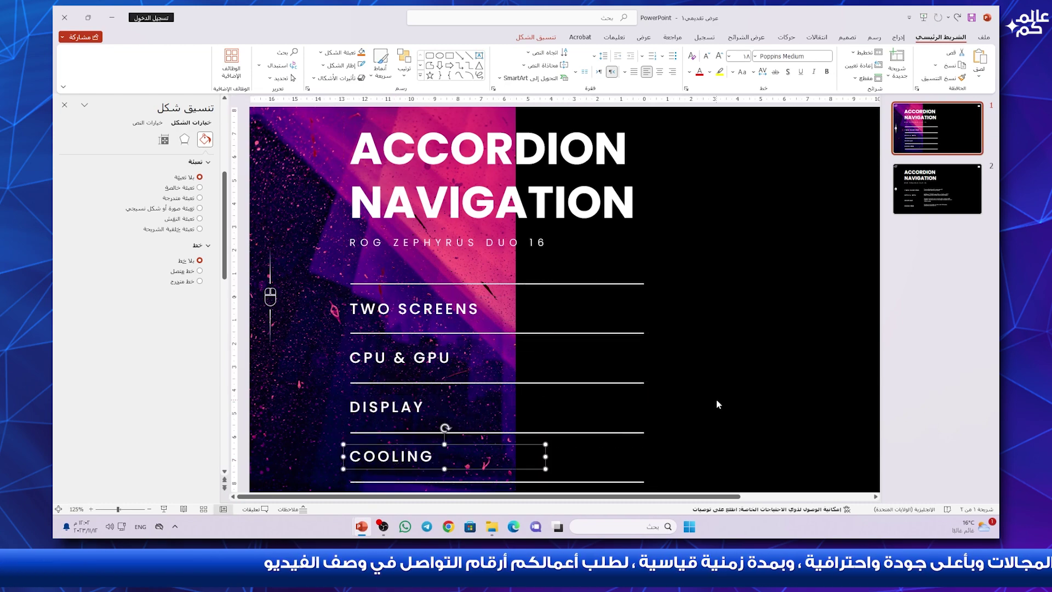
- Select the lines, headings, title and subtitle together and review their arrangement options
scroll(718, 405, down, 3)
drag(565, 277, 328, 476)
shift+click(384, 260)
shift+click(389, 231)
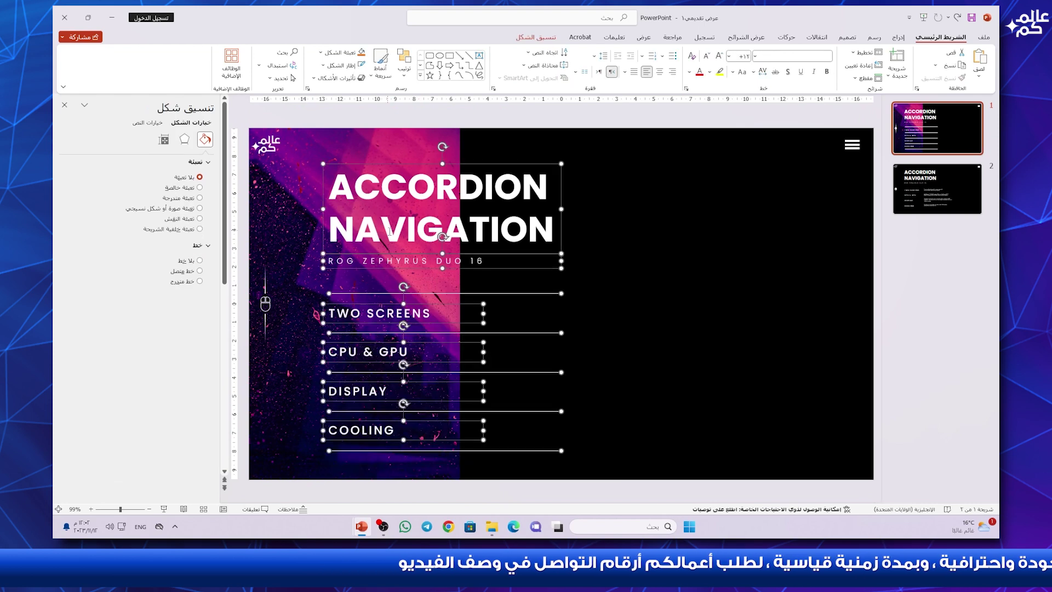
click(408, 78)
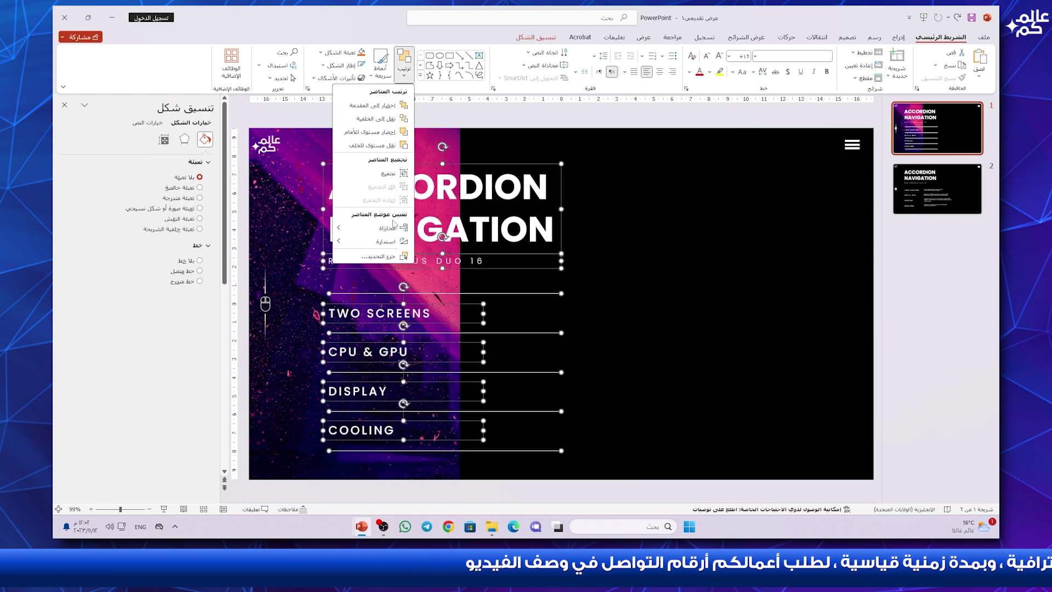
click(658, 287)
- Draw a chevron arrow at the right of TWO SCREENS, about 1 cm in size
click(899, 38)
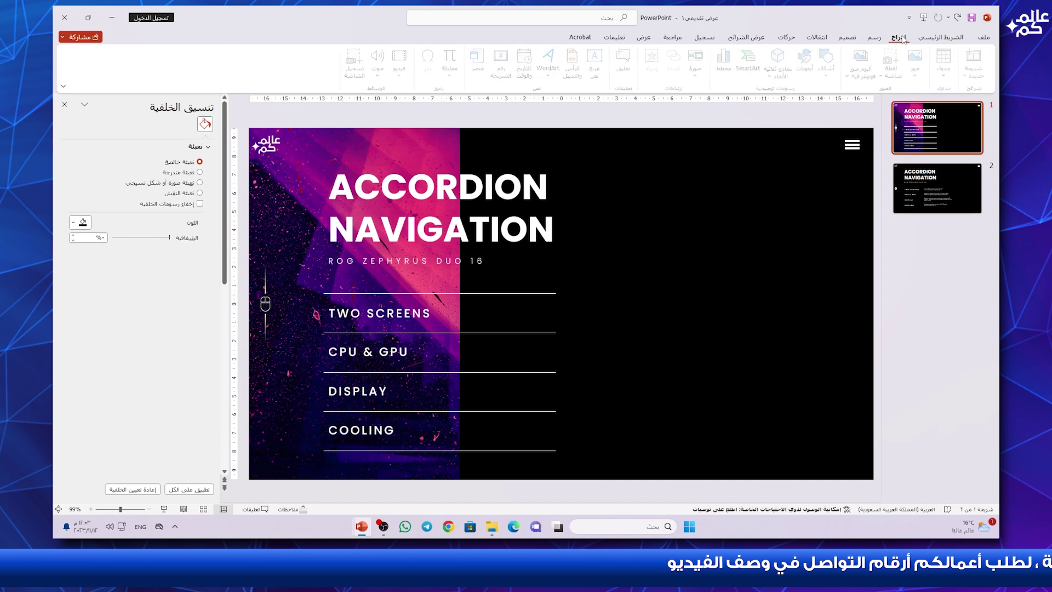
click(832, 78)
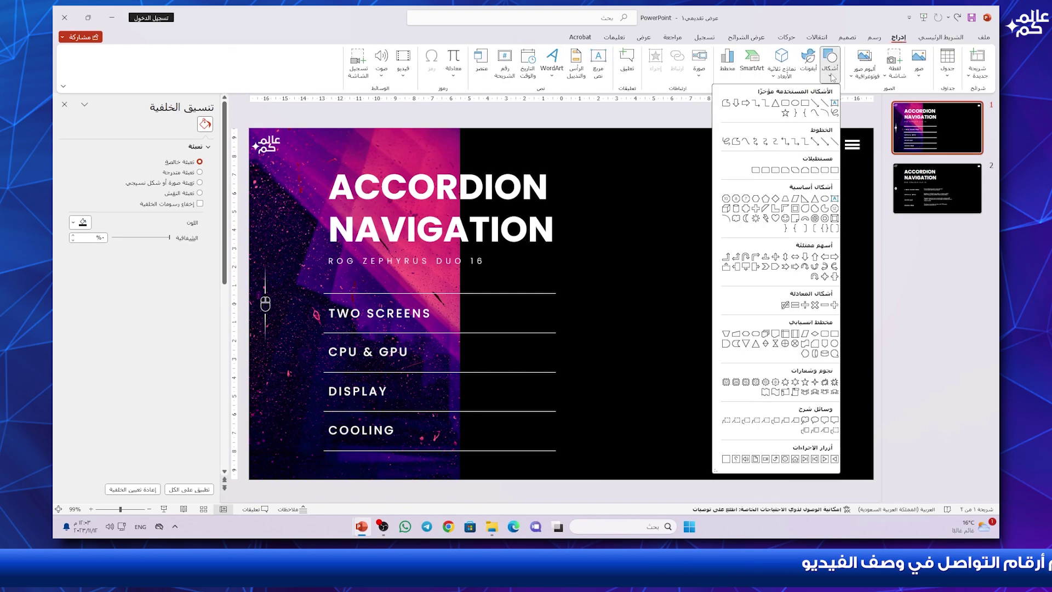
click(765, 266)
mouse_move(536, 305)
mouse_down()
mouse_move(563, 331)
mouse_move(544, 270)
mouse_up()
scroll(549, 331, up, 5)
scroll(550, 324, up, 3)
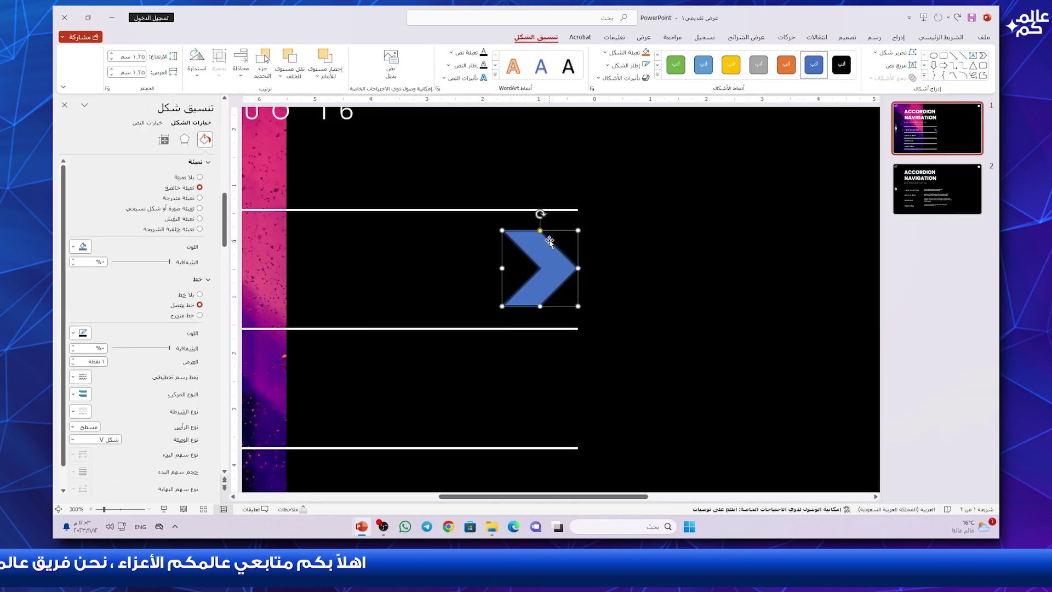
mouse_move(578, 232)
mouse_down()
mouse_move(538, 243)
mouse_move(559, 237)
mouse_up()
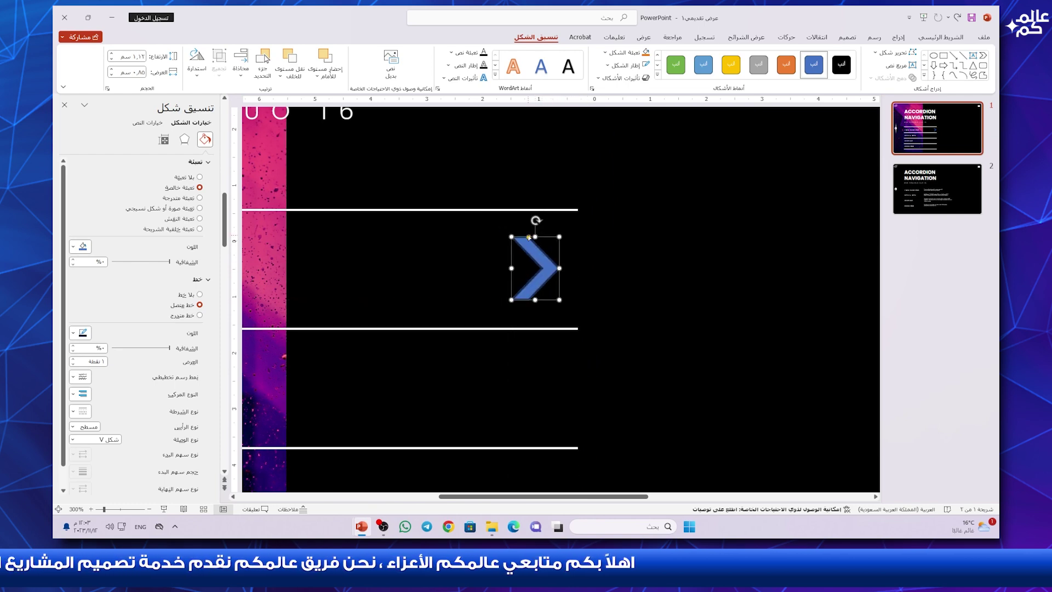
- Give the chevron no outline and a white fill, and make it slightly narrower
click(615, 66)
click(613, 173)
click(625, 52)
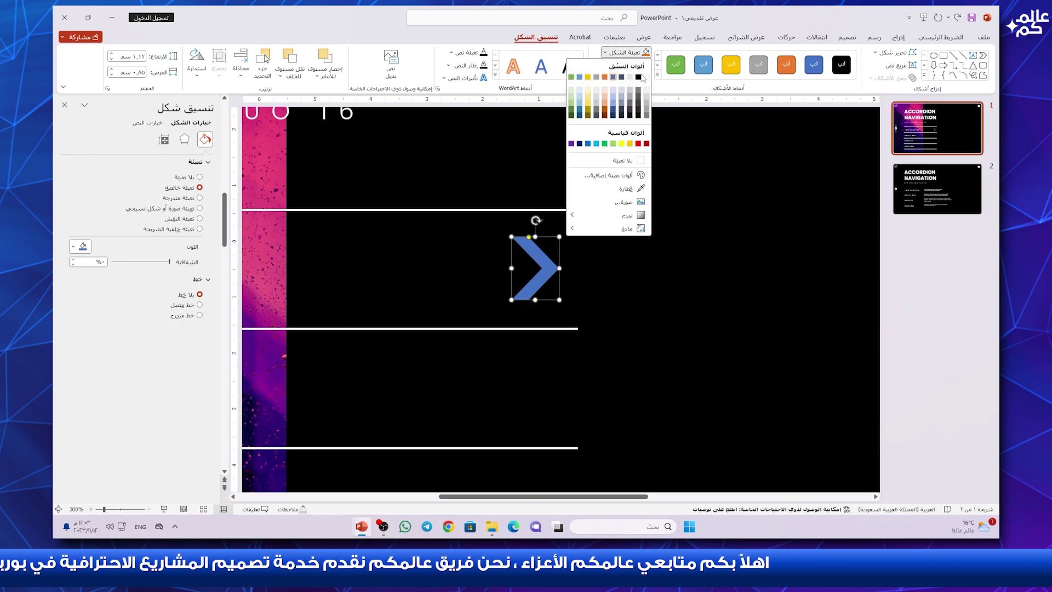
click(645, 80)
drag(560, 266, 527, 237)
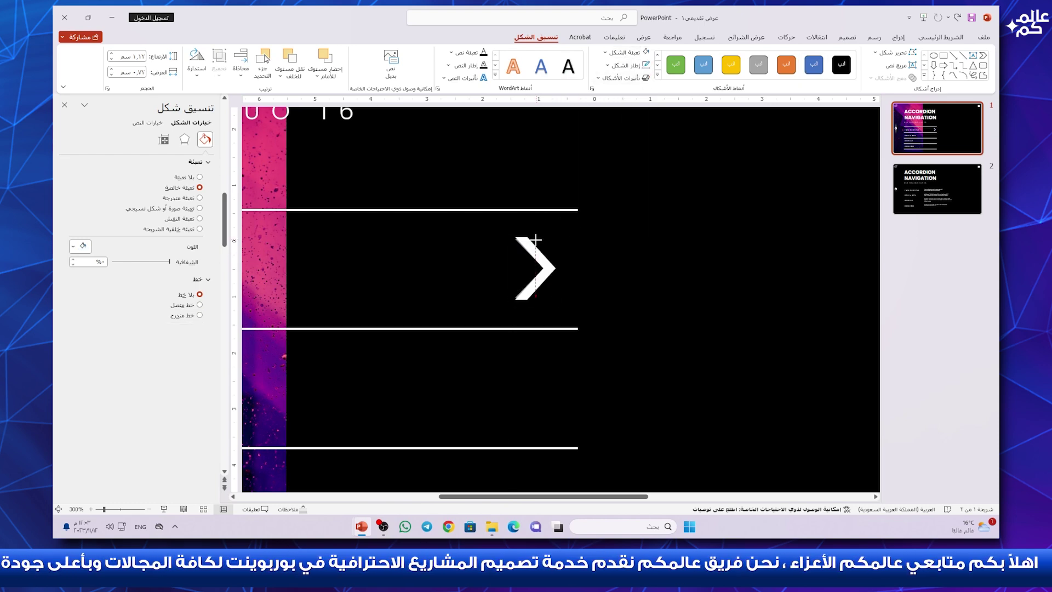
click(669, 244)
- Copy the white chevron down to the remaining menu rows
ctrl+scroll(669, 245, down, 10)
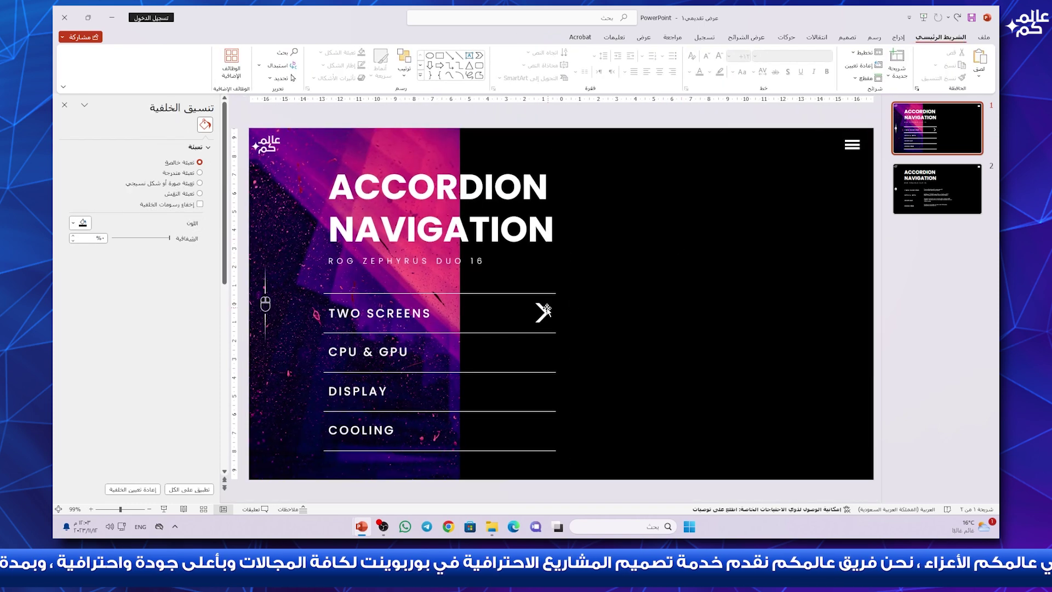
drag(546, 310, 547, 467)
click(668, 430)
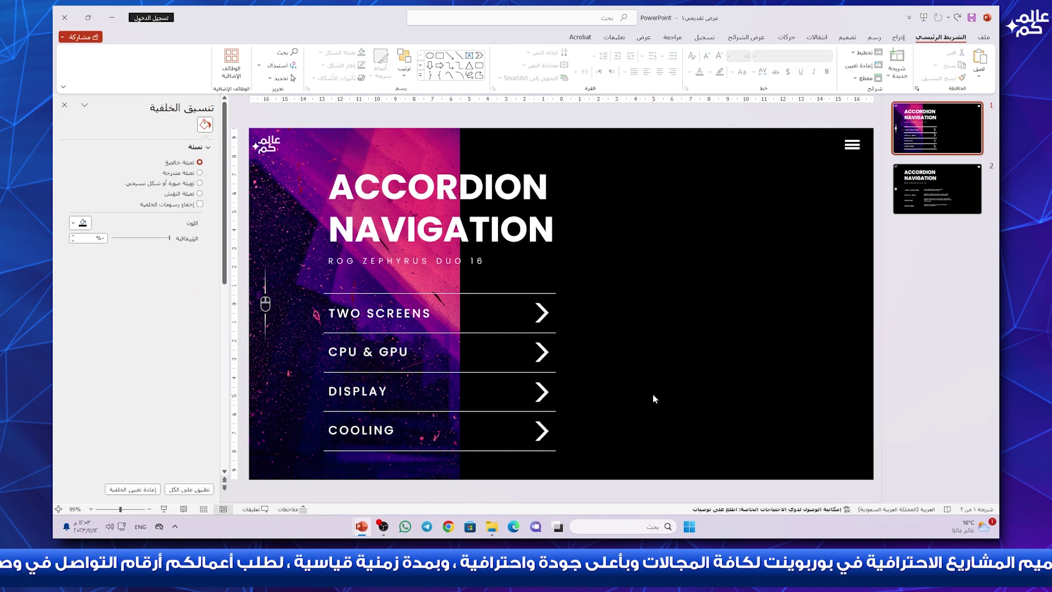
- Insert pictures 1.png through 5.png from this device and park the stack right of slide 1
click(899, 38)
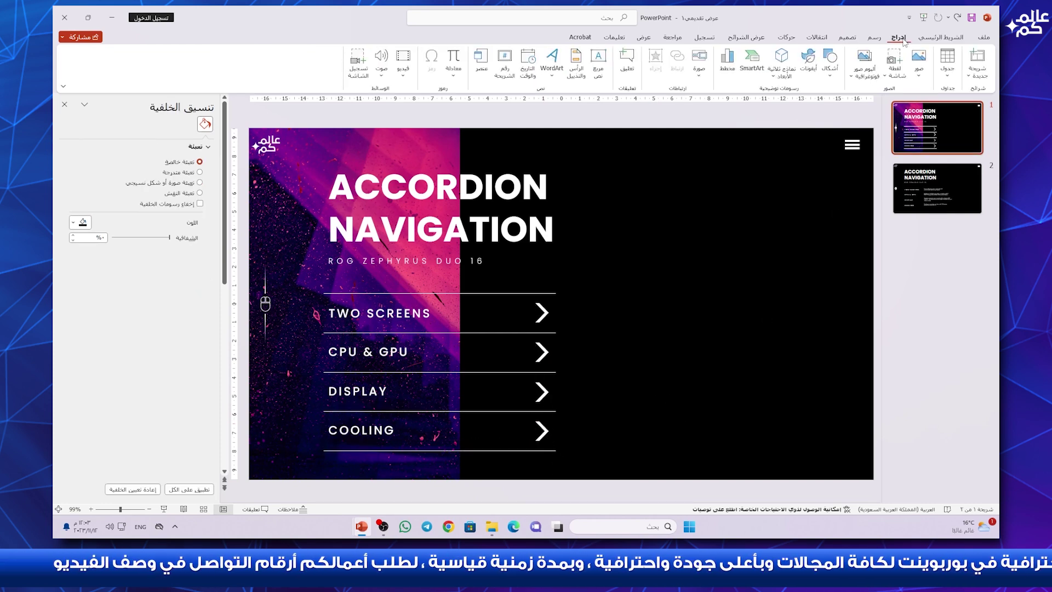
click(917, 72)
click(894, 106)
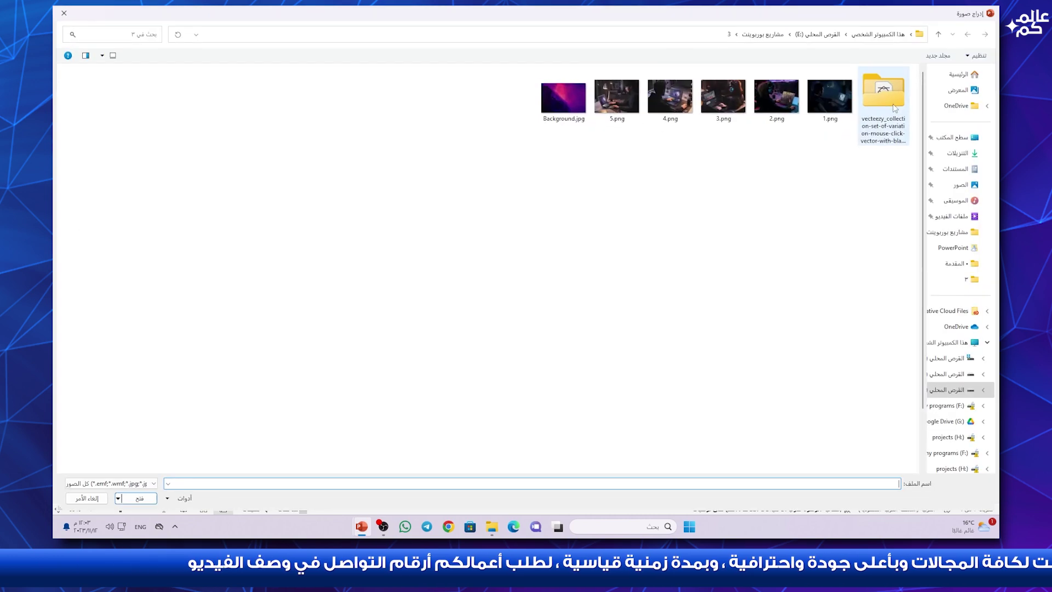
click(835, 101)
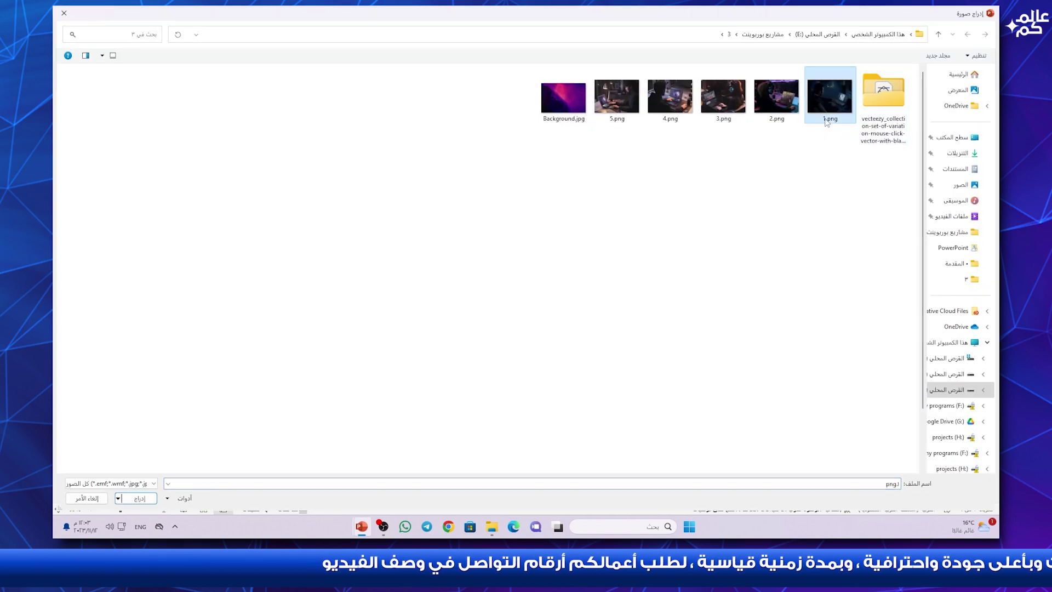
drag(724, 130, 623, 134)
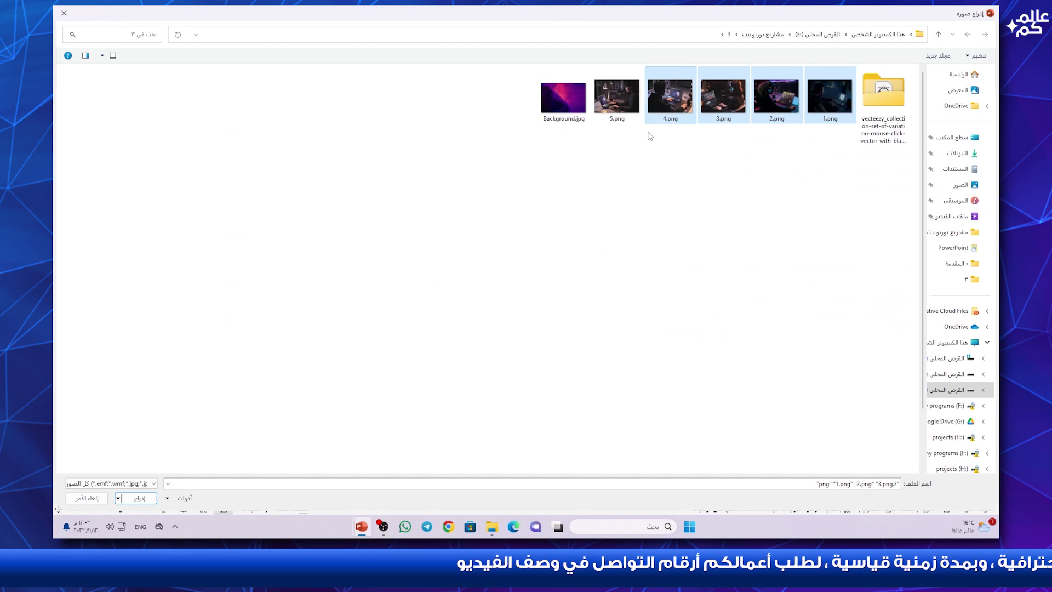
click(151, 498)
scroll(609, 370, down, 2)
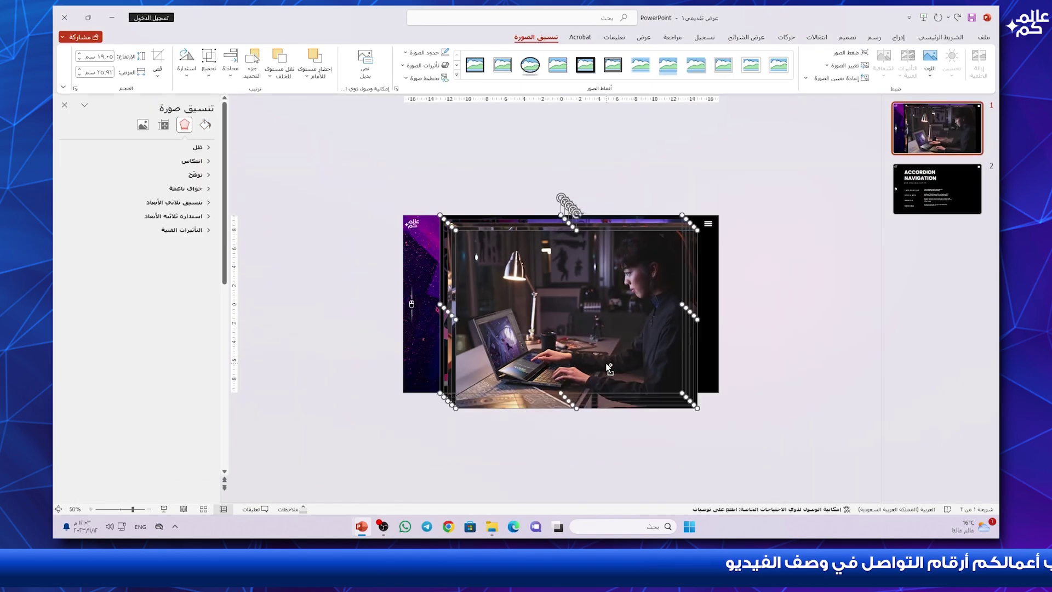
drag(529, 313, 810, 311)
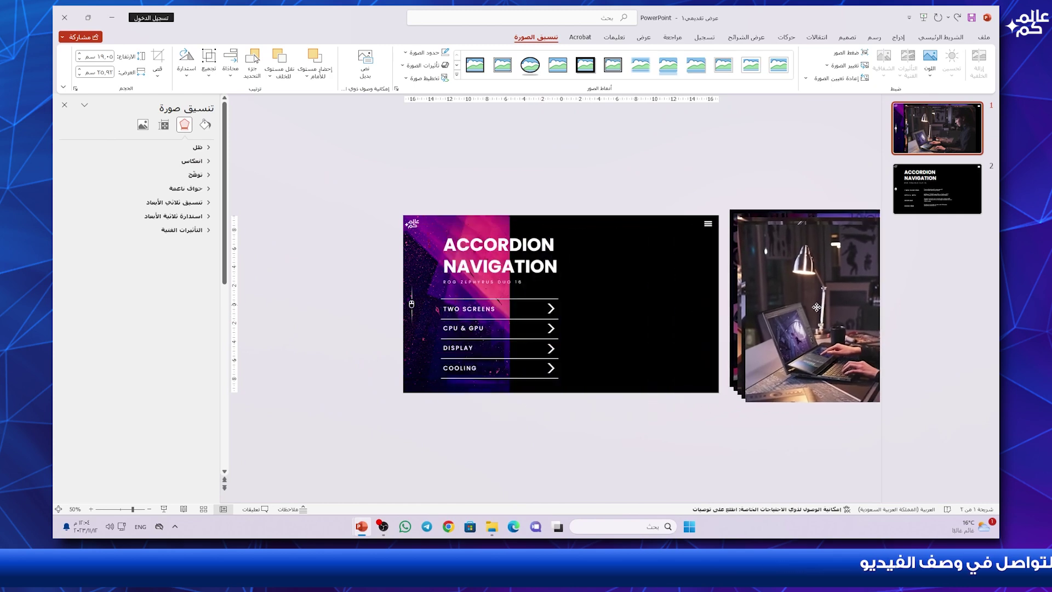
- Move the top laptop photo onto slide 1, snapped to its top and right edges
click(597, 307)
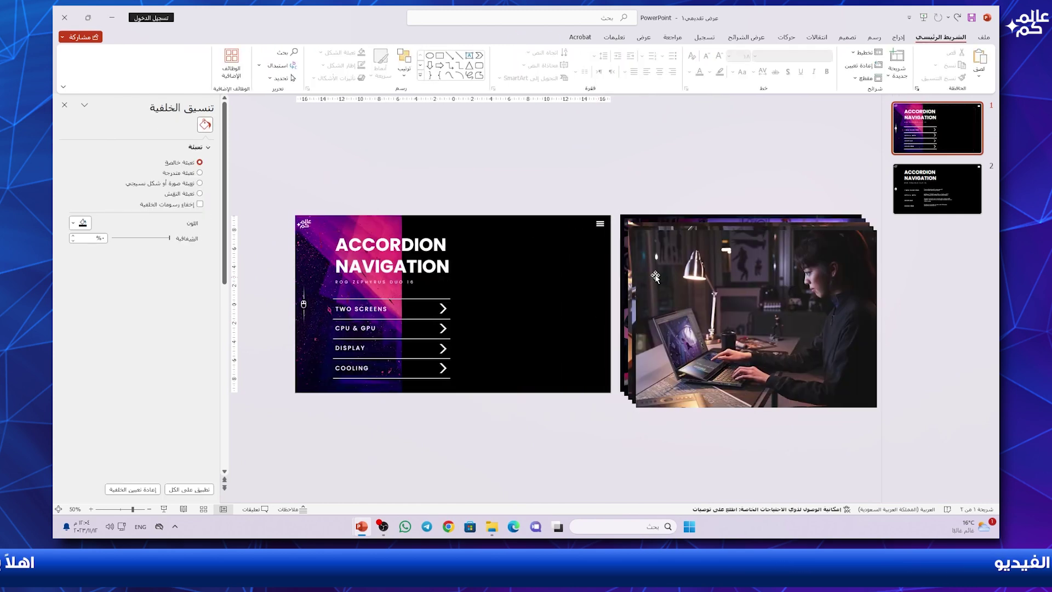
click(674, 265)
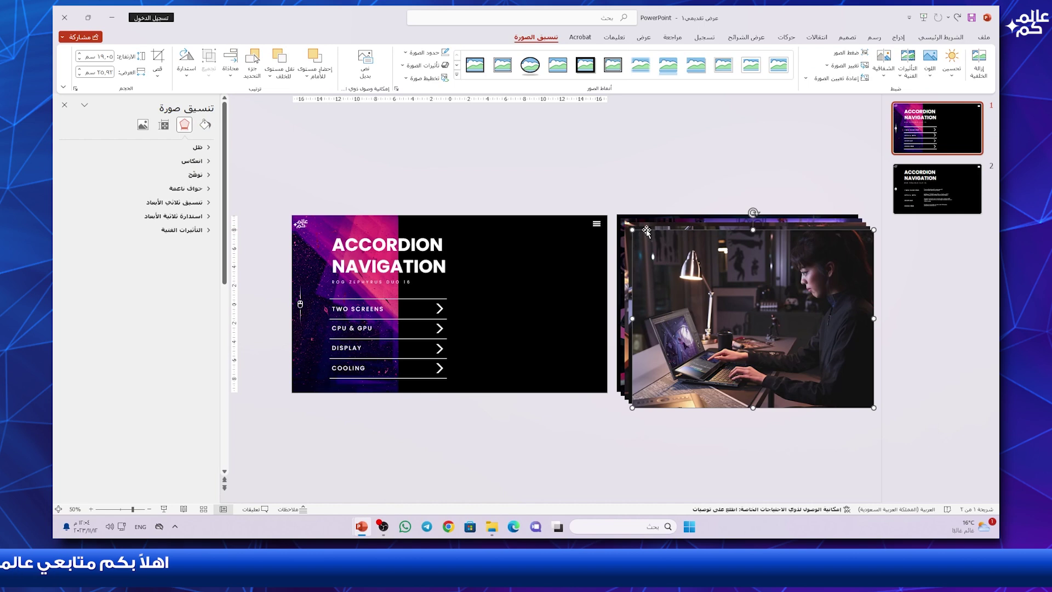
mouse_move(642, 227)
mouse_down()
mouse_move(458, 260)
mouse_move(453, 241)
mouse_up()
right_click(454, 242)
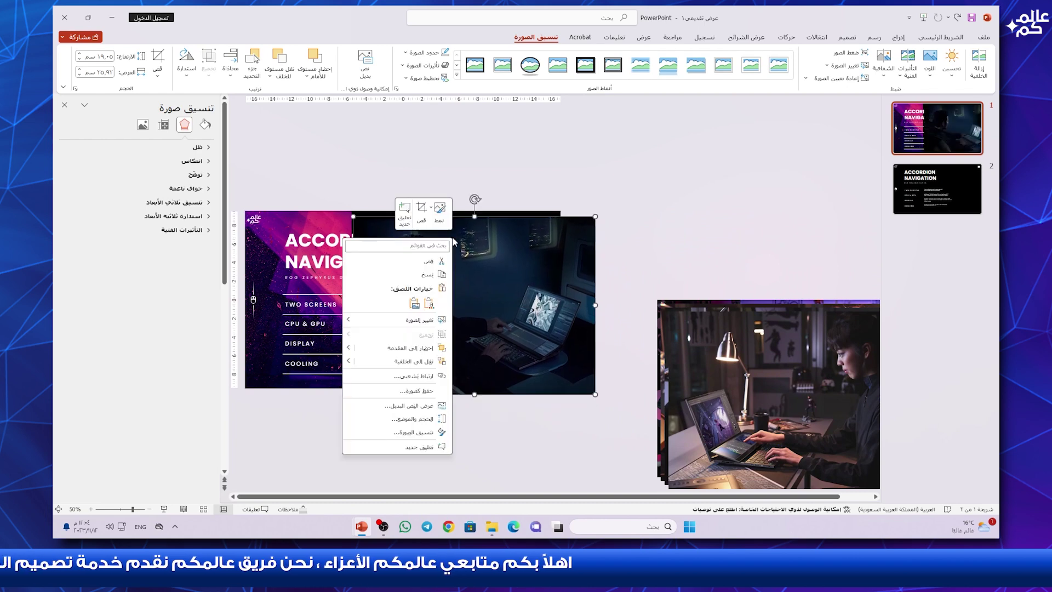
key(Escape)
ctrl+scroll(573, 232, up, 2)
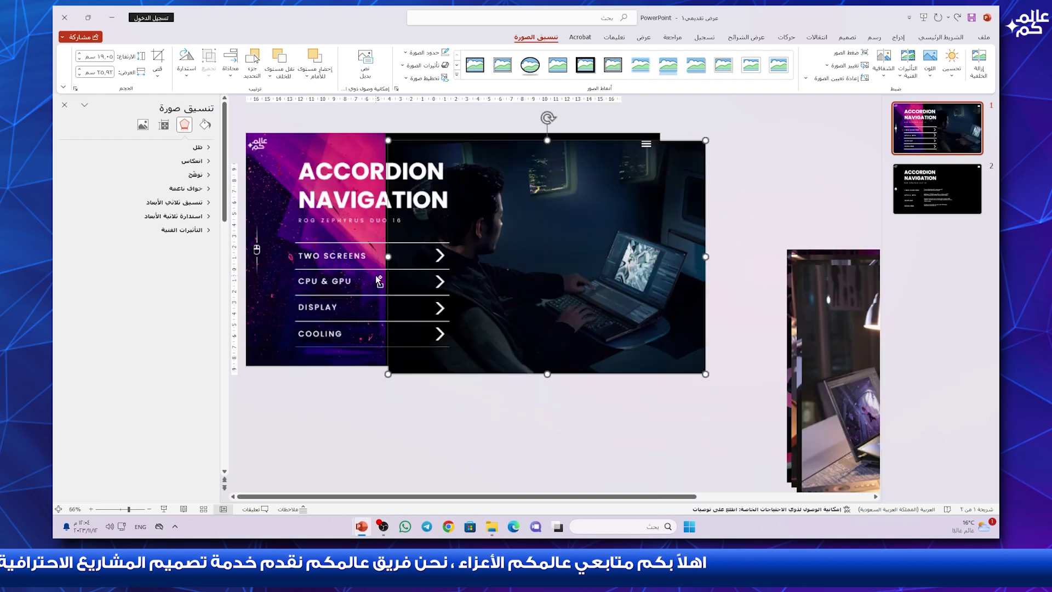
drag(573, 230, 571, 223)
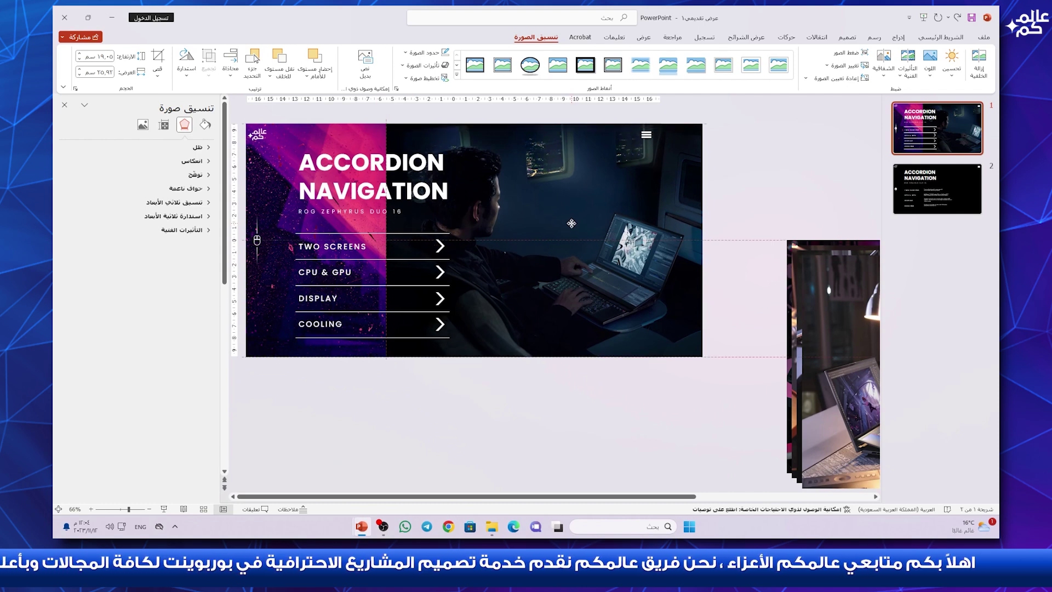
drag(572, 223, 568, 227)
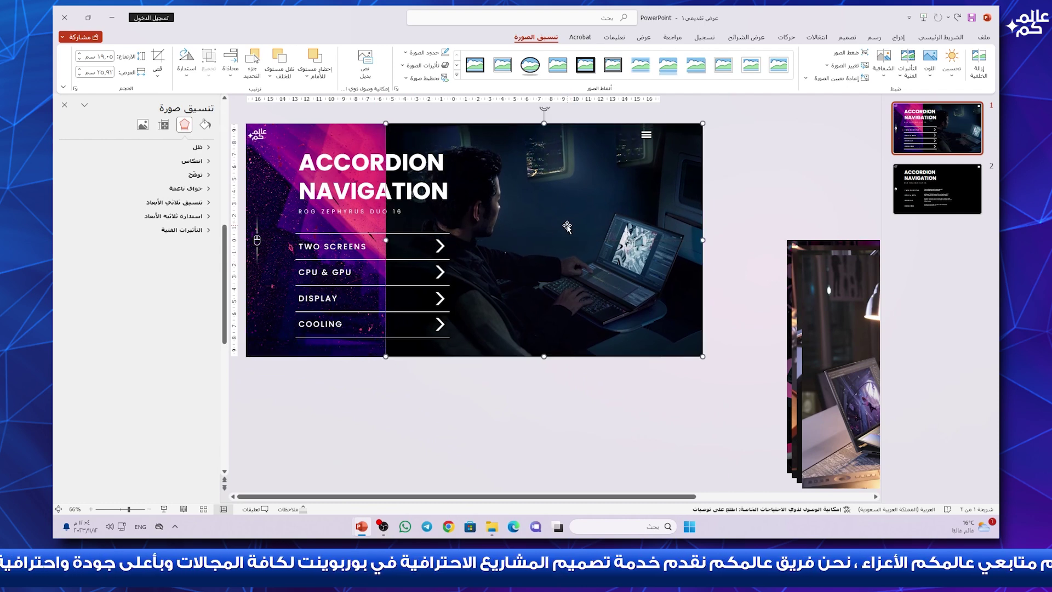
- Crop the laptop photo's right side flush with the slide edge, shifting it left inside the frame
click(166, 63)
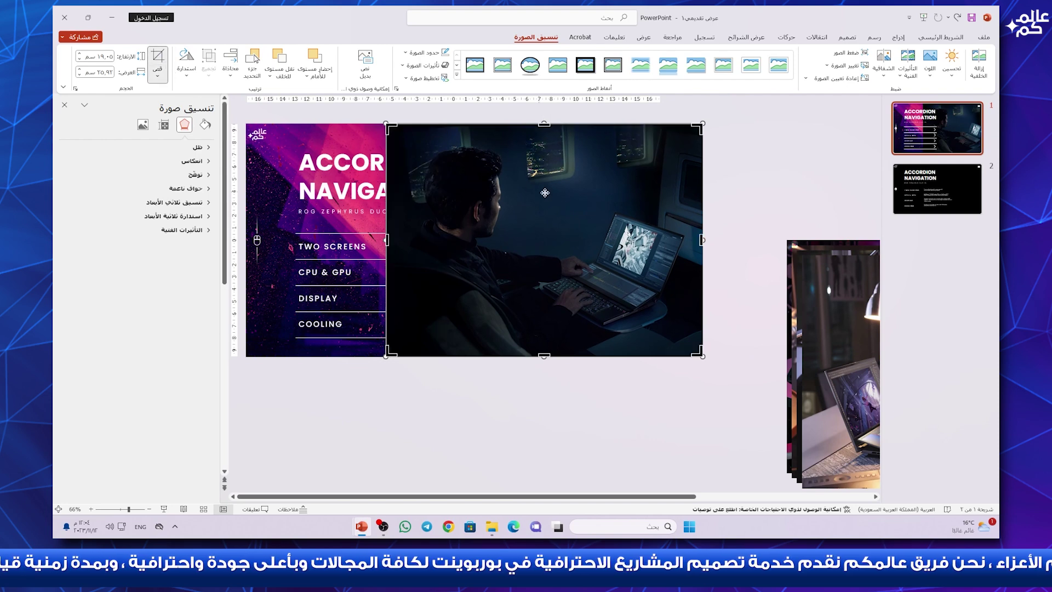
drag(701, 240, 662, 250)
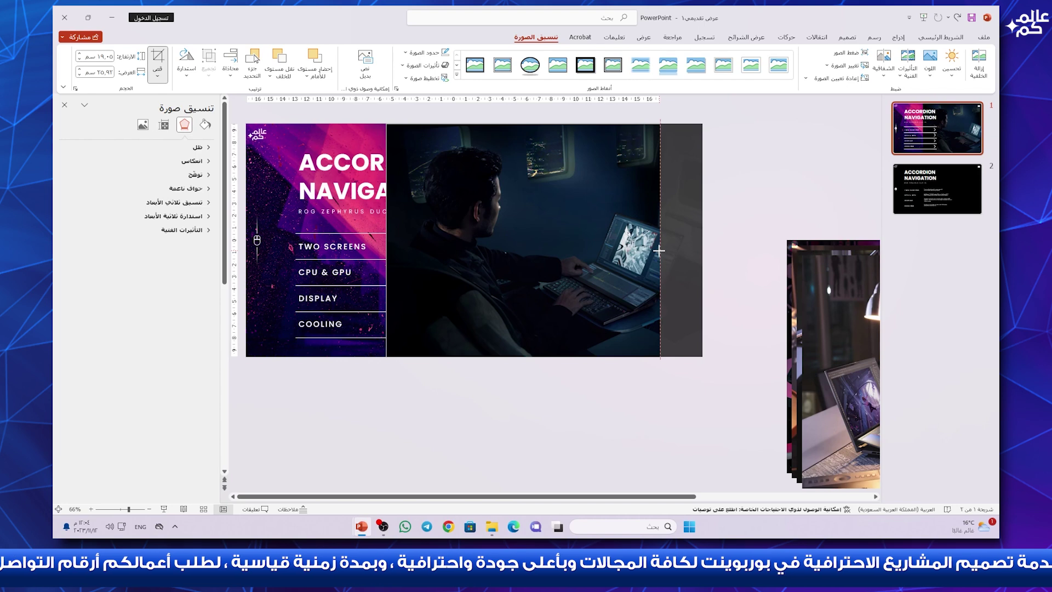
click(718, 236)
click(520, 241)
click(158, 61)
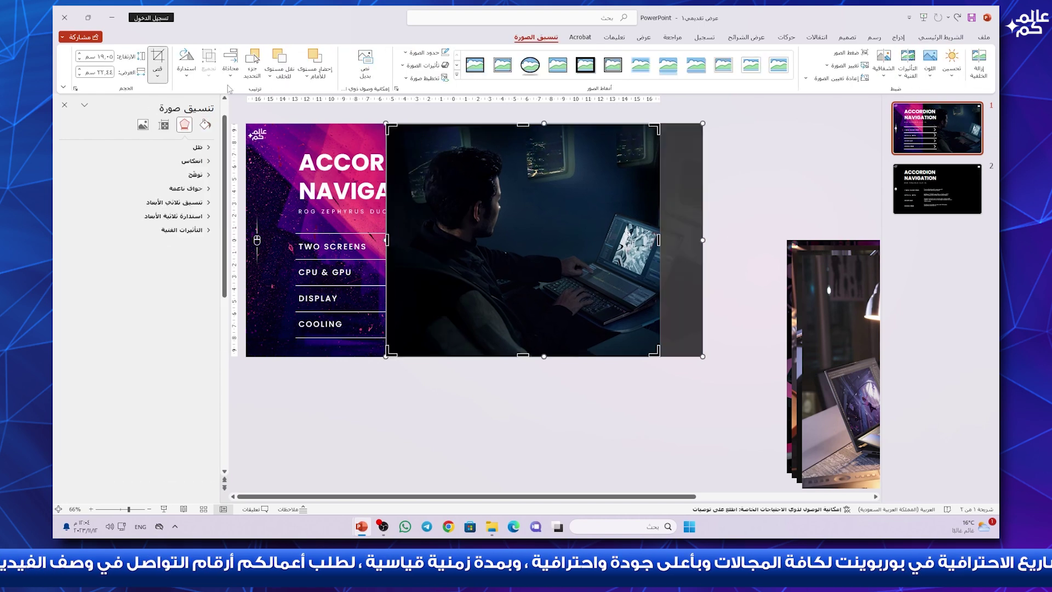
drag(525, 200, 505, 199)
- Pull the gamer-girl photo below the slide and crop its right edge to match the slide photo
click(708, 193)
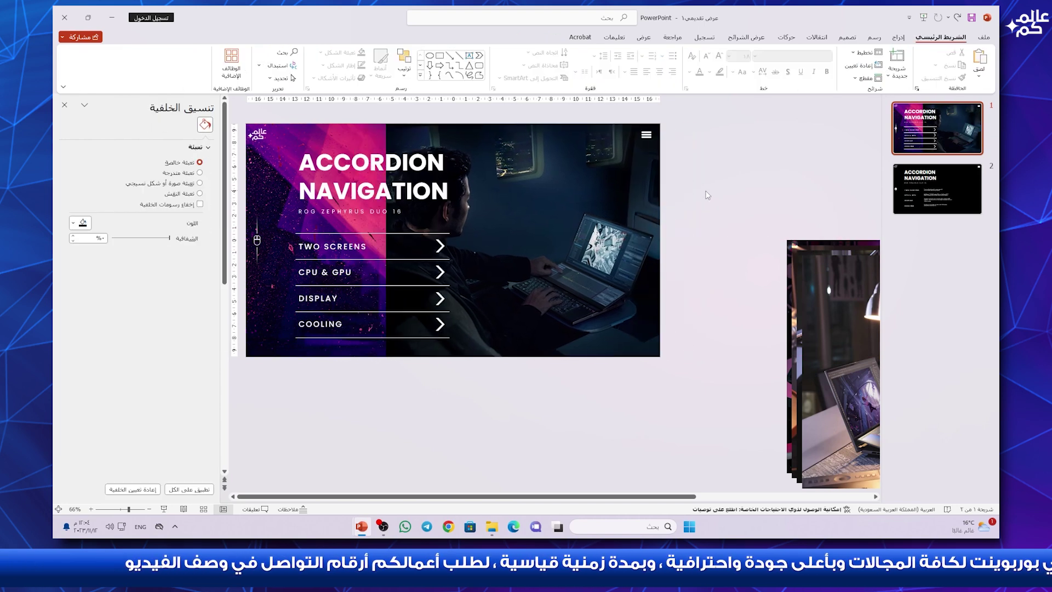
right_click(623, 198)
scroll(570, 330, down, 4)
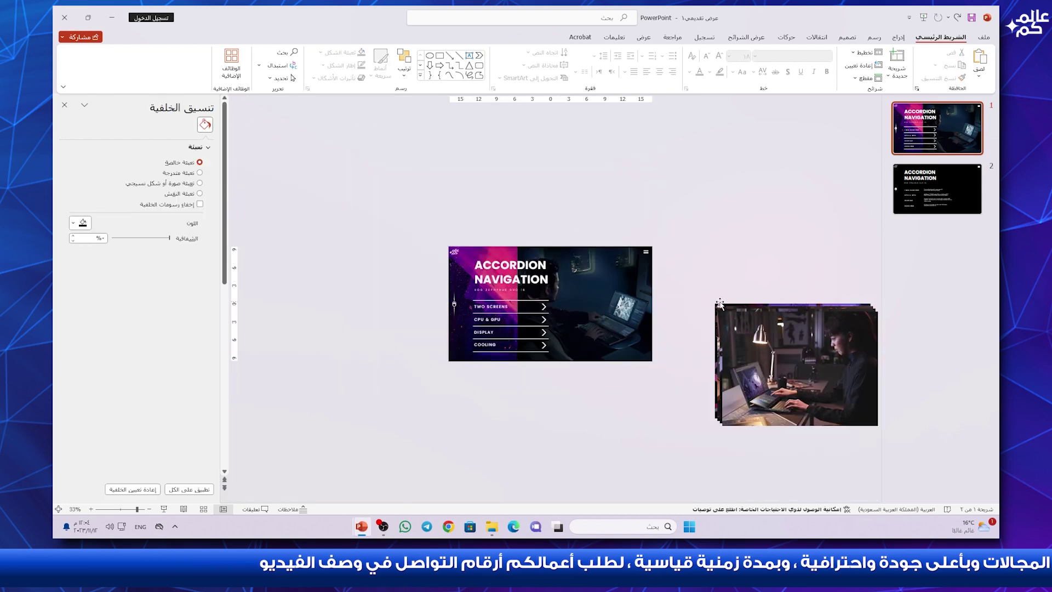
drag(720, 303, 525, 359)
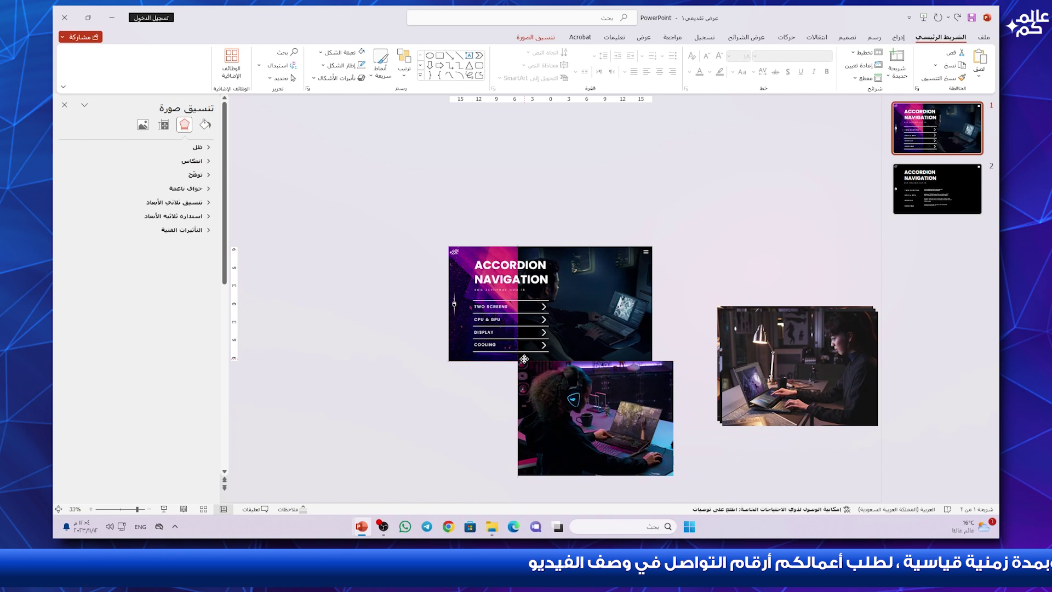
click(535, 37)
click(157, 61)
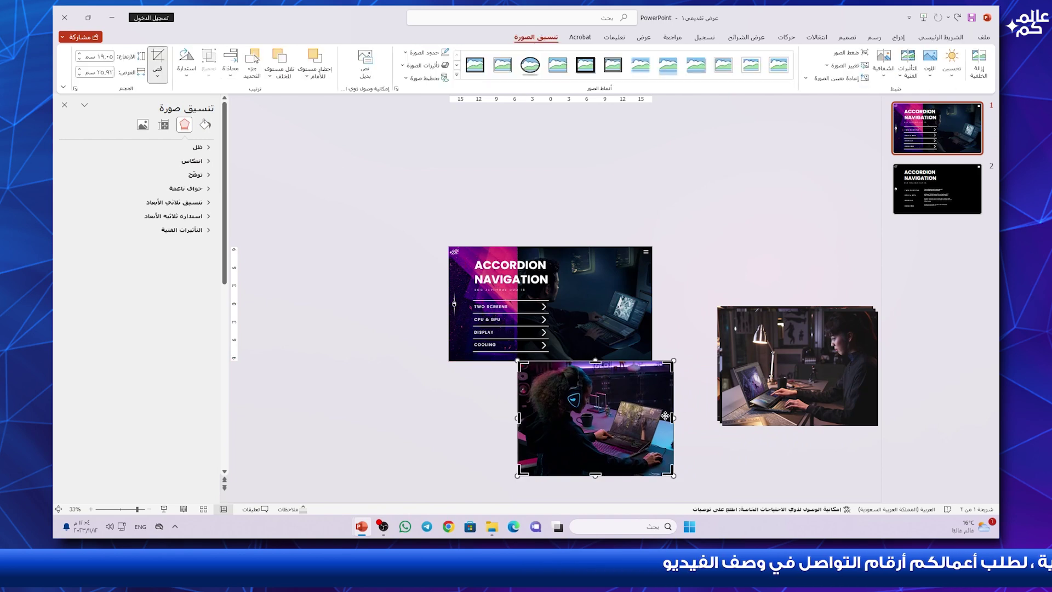
drag(674, 418, 590, 428)
key(Escape)
click(157, 61)
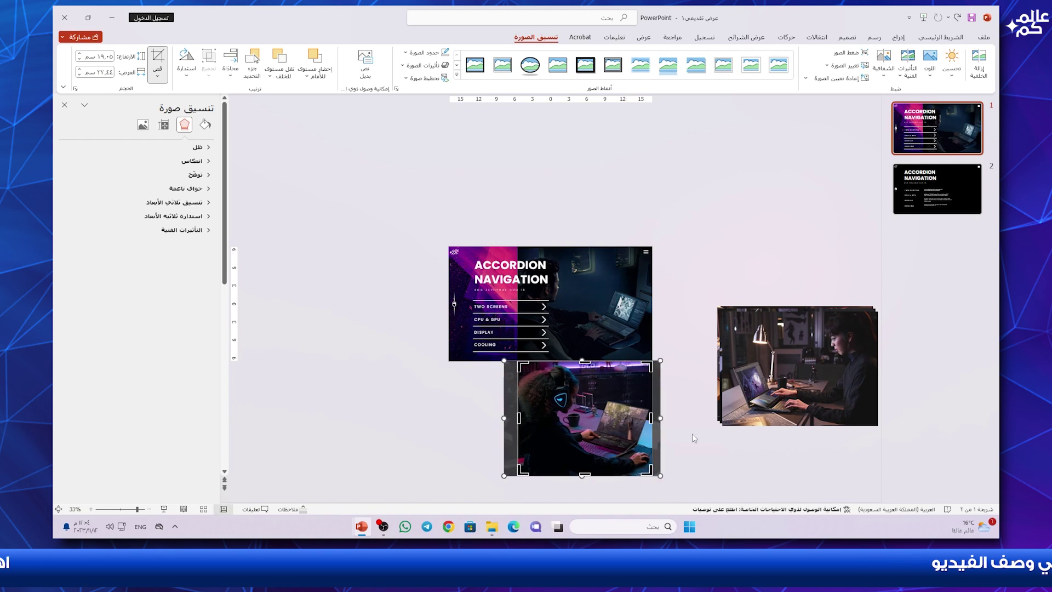
key(Escape)
- Place another photo beneath the gamer-girl photo and crop it to the same width
scroll(585, 296, up, 5)
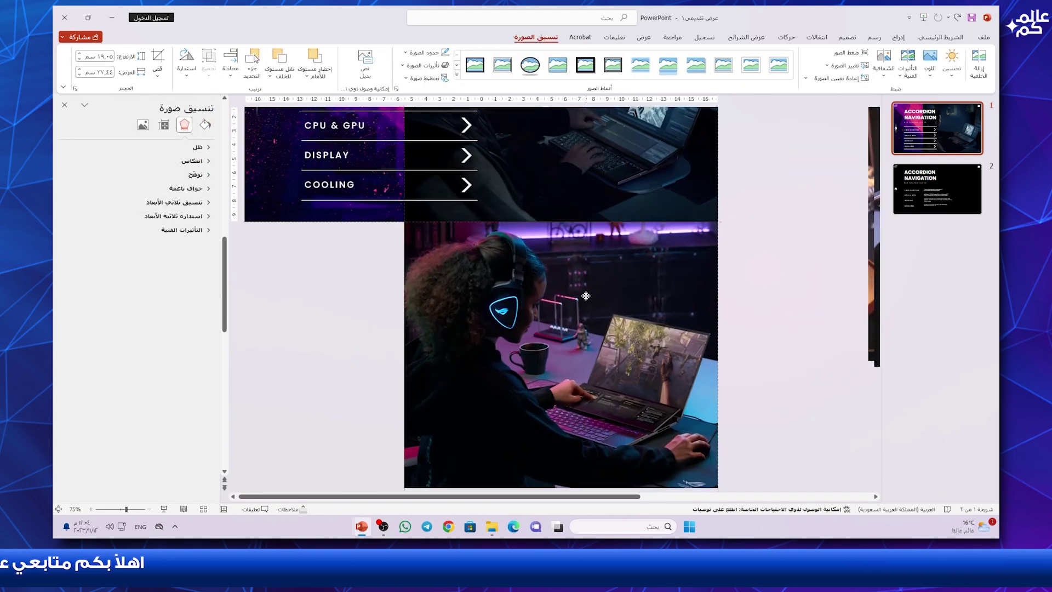
click(751, 310)
scroll(751, 310, down, 5)
drag(734, 307, 530, 479)
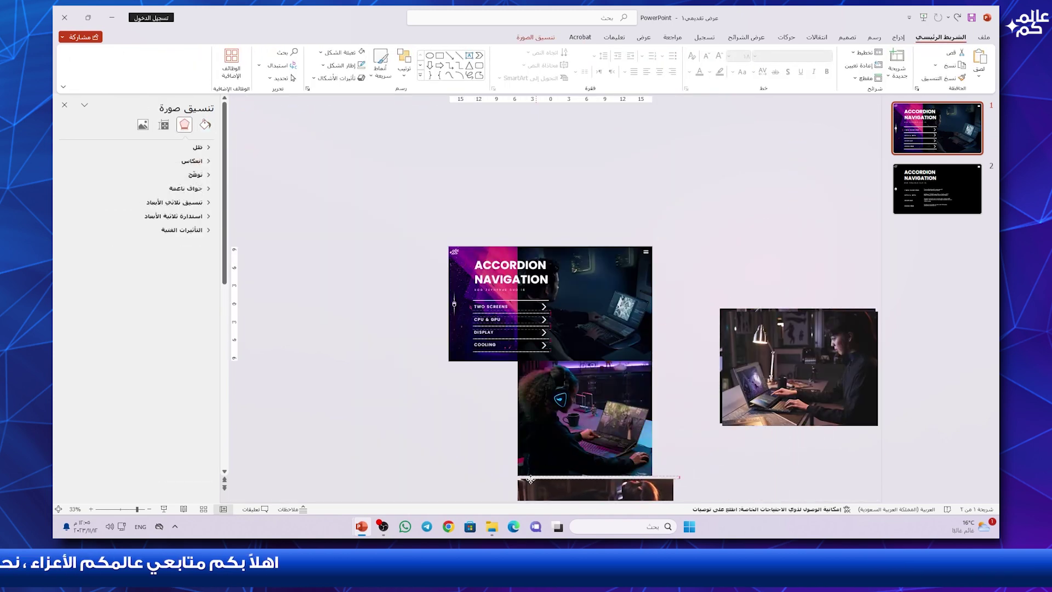
scroll(531, 479, down, 2)
click(536, 36)
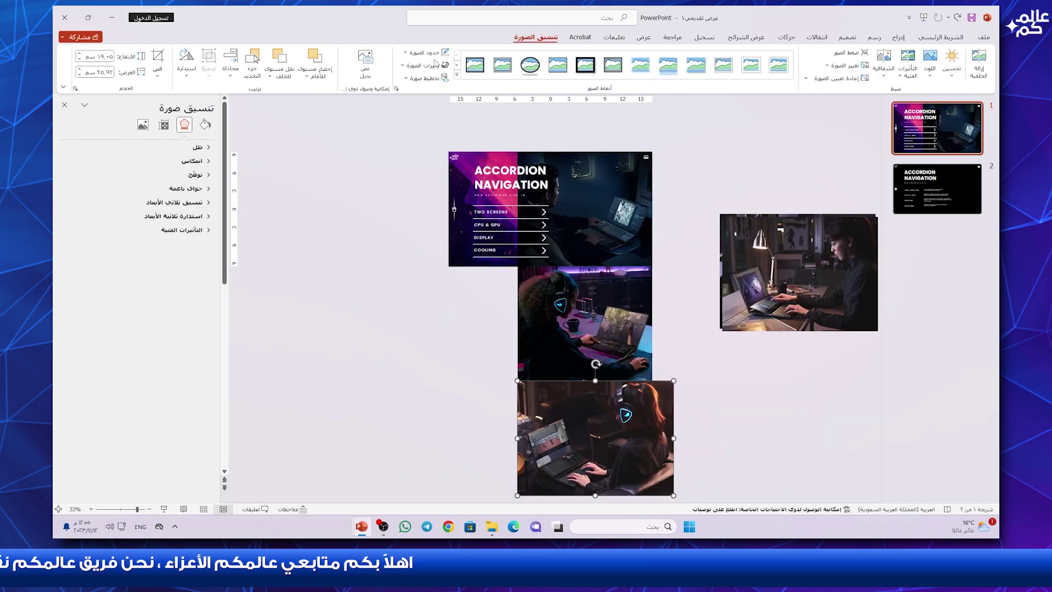
click(158, 56)
drag(674, 438, 652, 438)
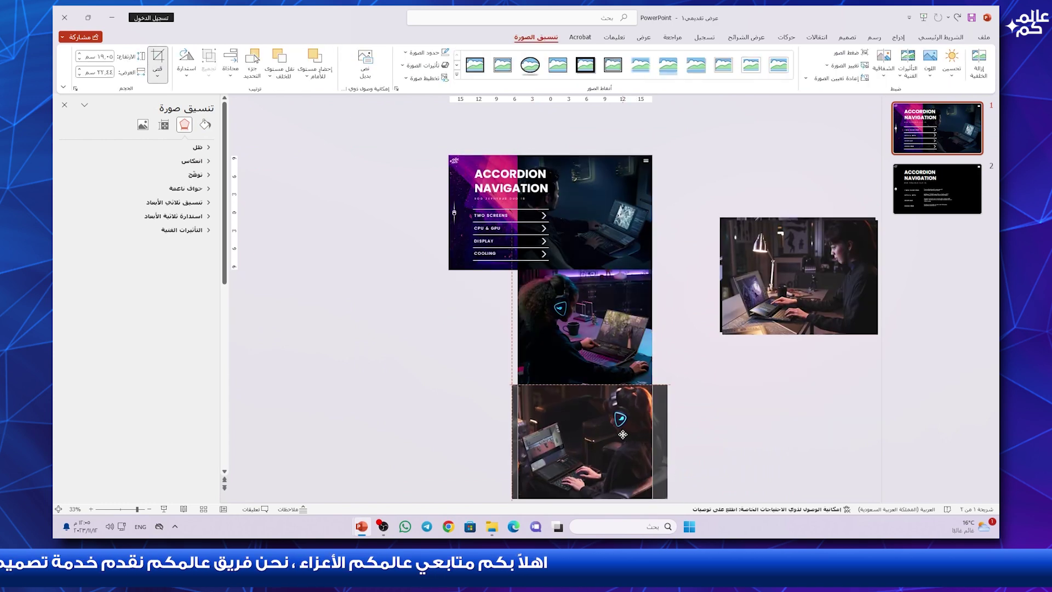
click(735, 434)
- Move the last loose photo off the pile to the bottom of the column
mouse_move(738, 221)
mouse_down()
mouse_move(688, 299)
mouse_move(586, 401)
mouse_up()
scroll(799, 342, down, 1)
scroll(799, 342, down, 2)
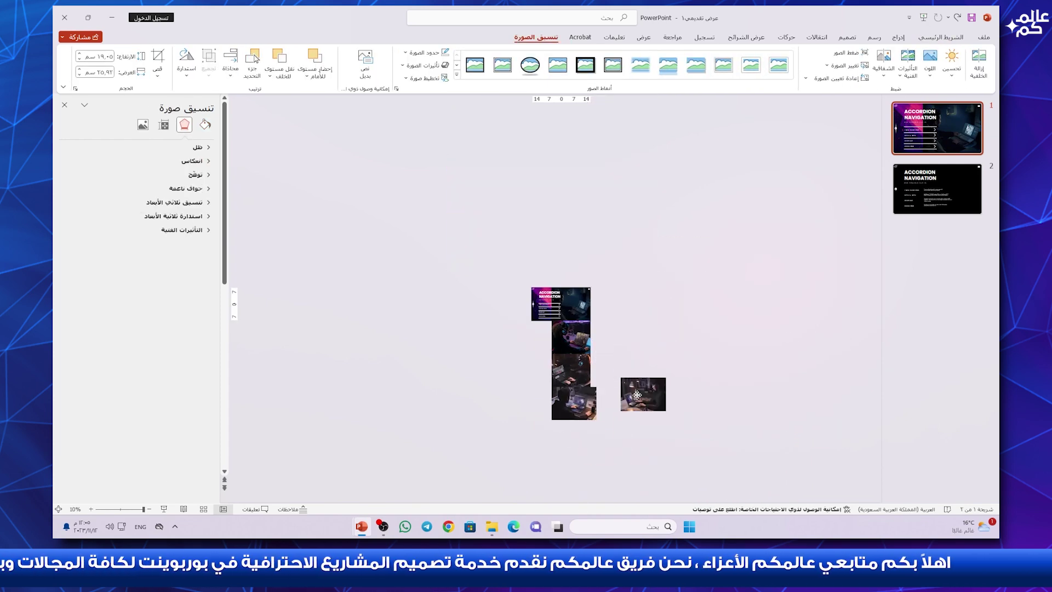
drag(618, 346, 574, 437)
scroll(585, 424, up, 4)
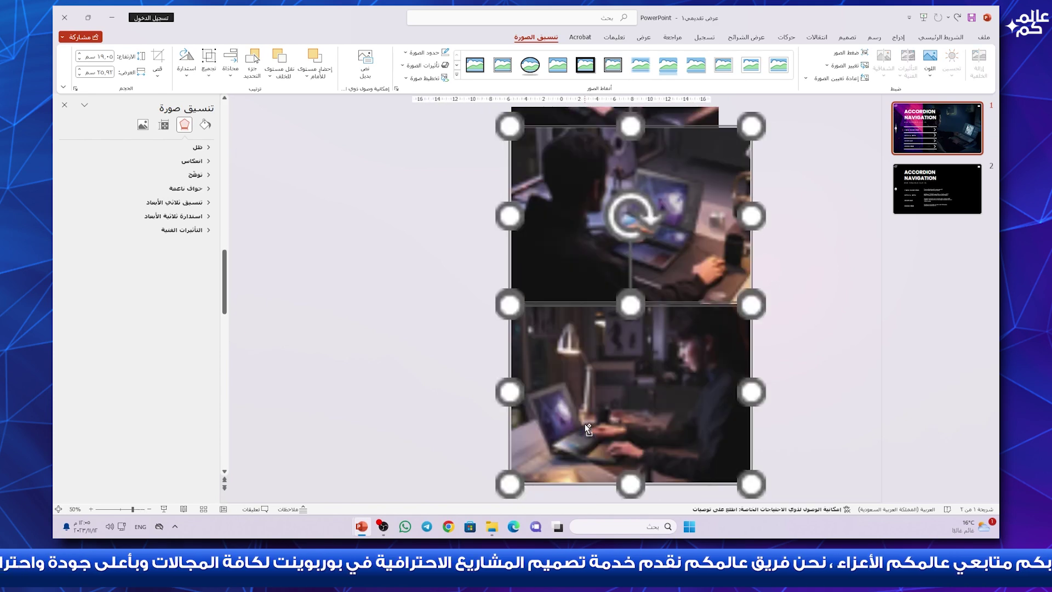
- Crop the middle and bottom pictures' right edges to match the top photo
drag(635, 207, 635, 208)
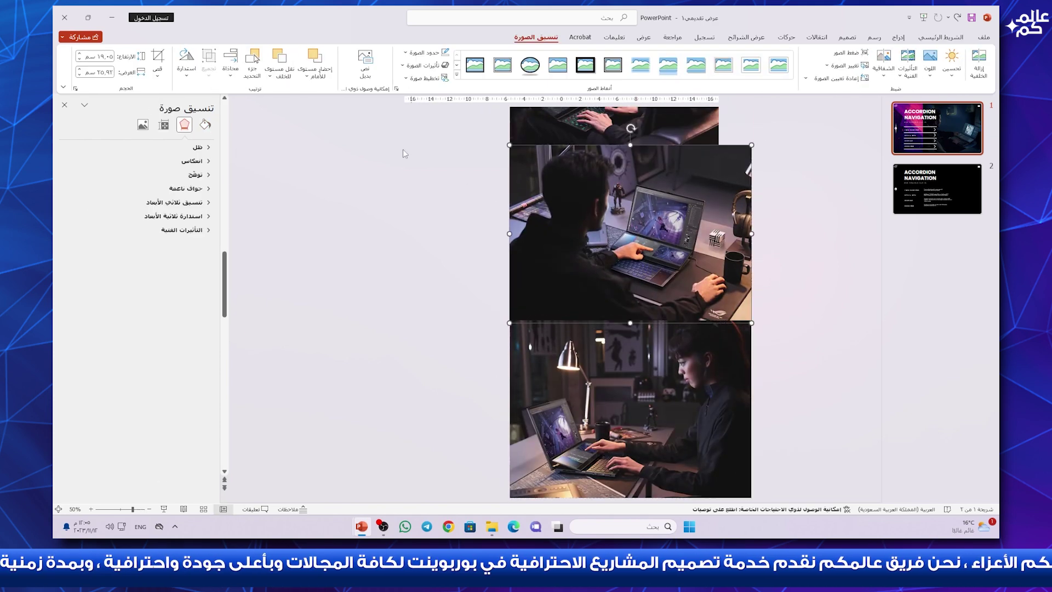
drag(750, 234, 719, 234)
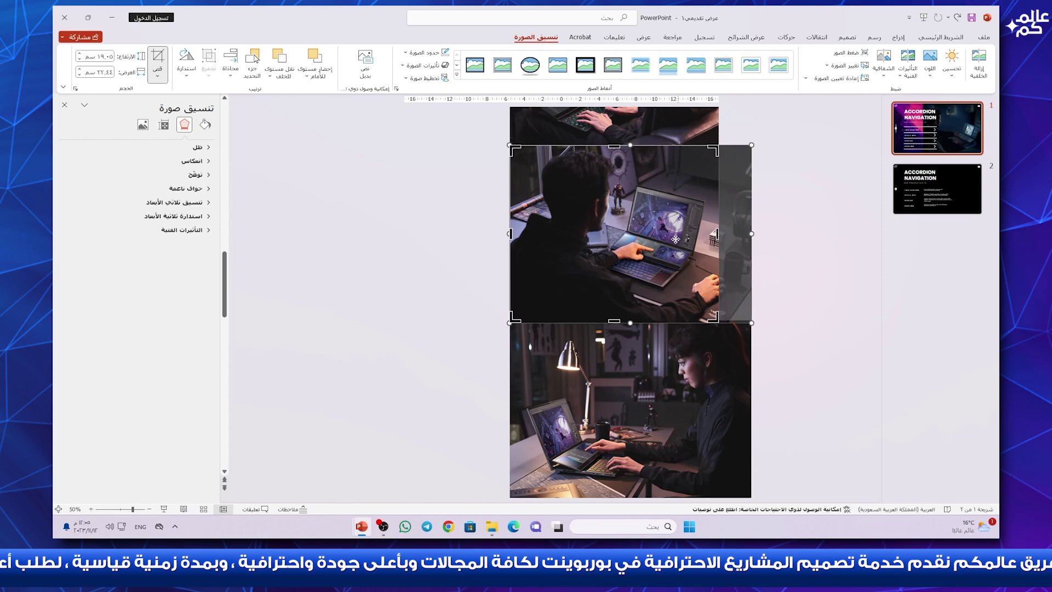
click(713, 347)
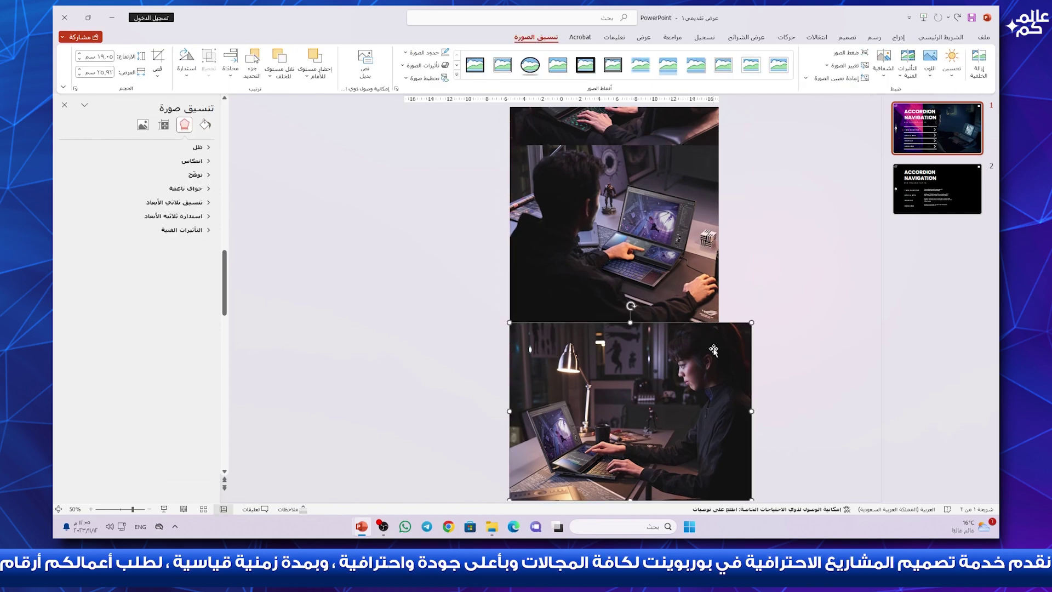
click(165, 60)
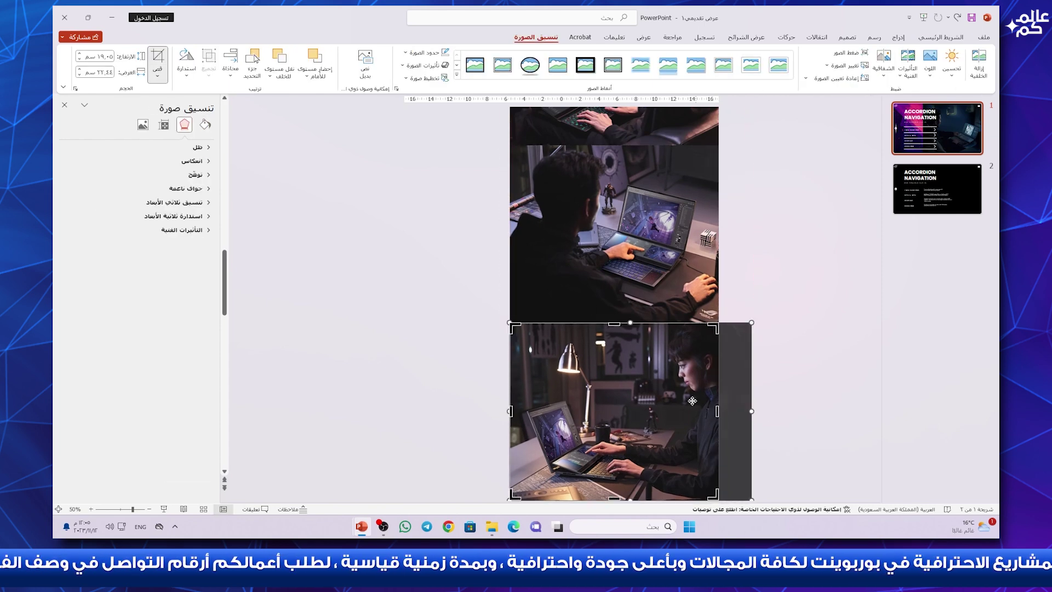
drag(748, 411, 719, 411)
click(729, 376)
ctrl+scroll(728, 375, down, 4)
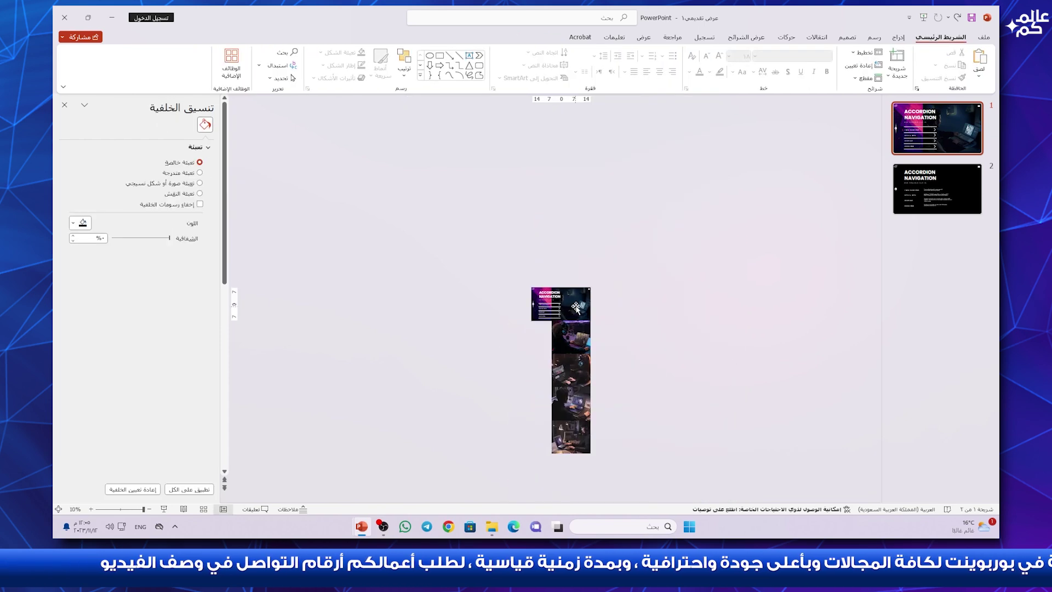
- Duplicate slide 1 as a new slide 2
click(577, 356)
right_click(583, 415)
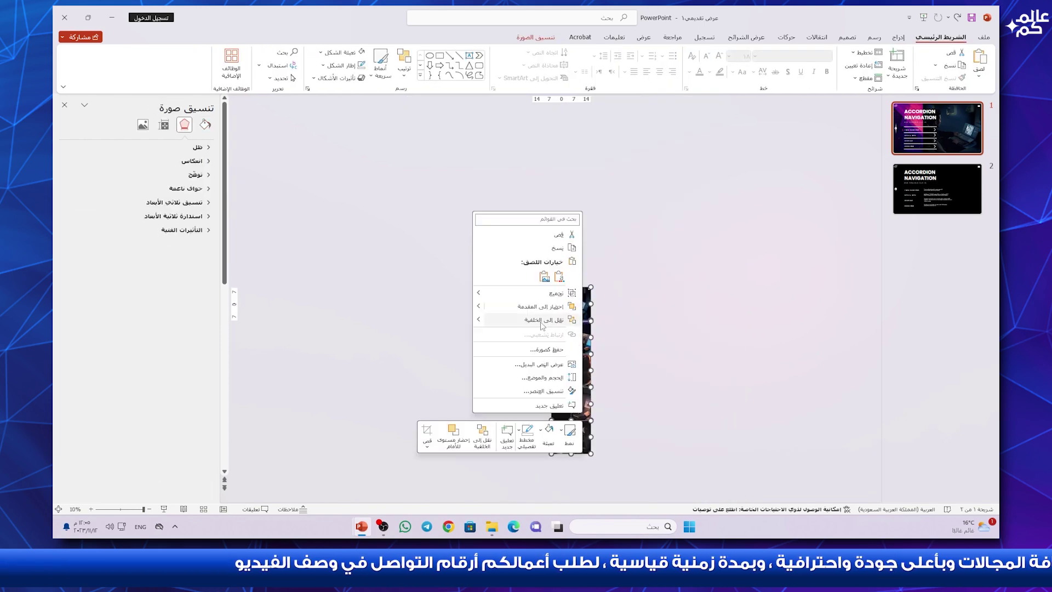
click(638, 350)
right_click(921, 144)
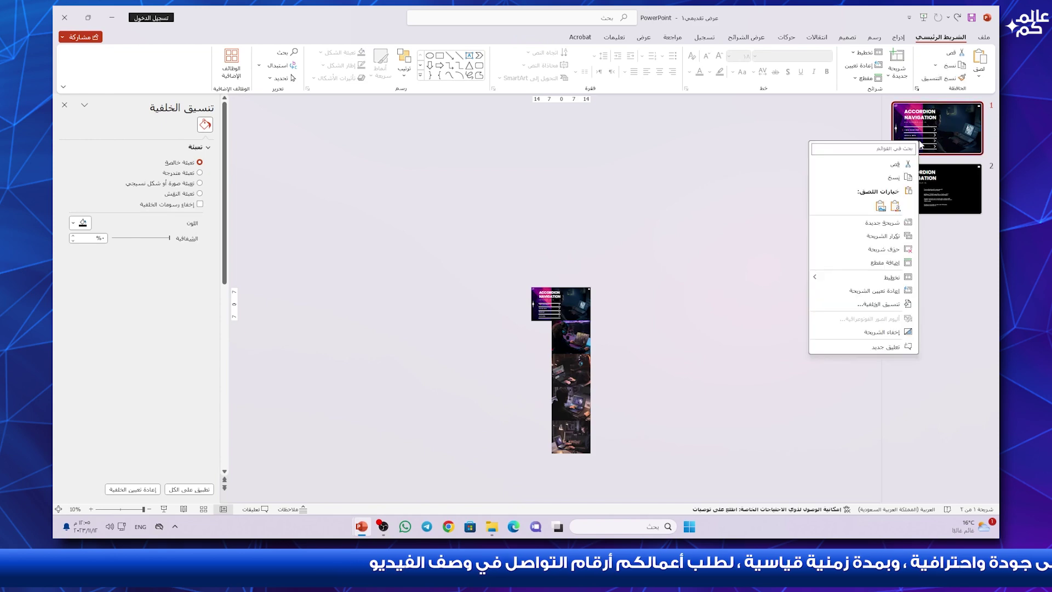
click(884, 236)
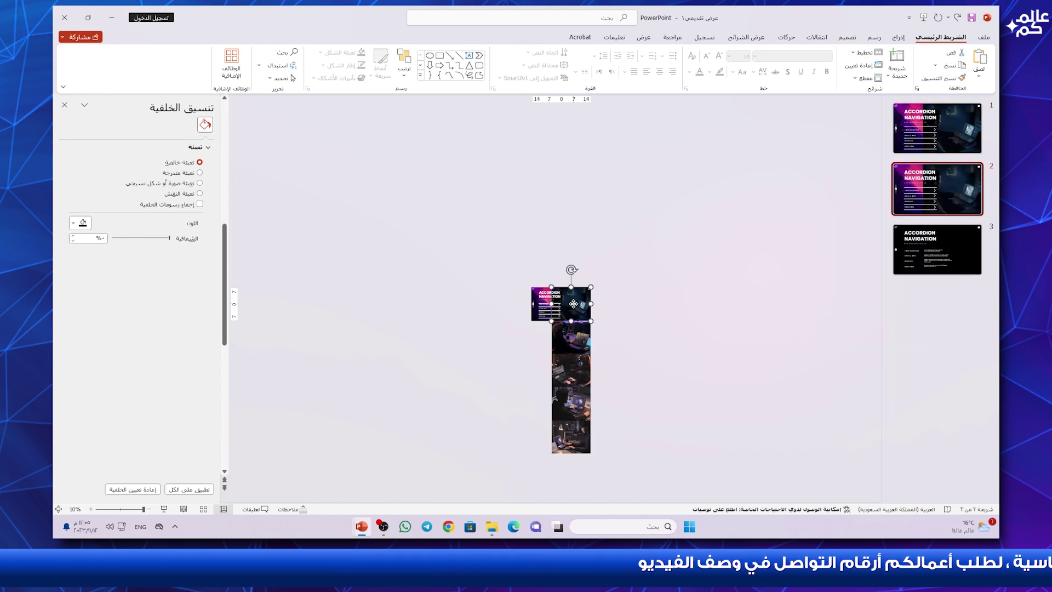
- On slide 2, shift the photo column up so the headphone gamer photo sits behind the menu
ctrl+scroll(573, 304, up, 2)
shift+click(607, 290)
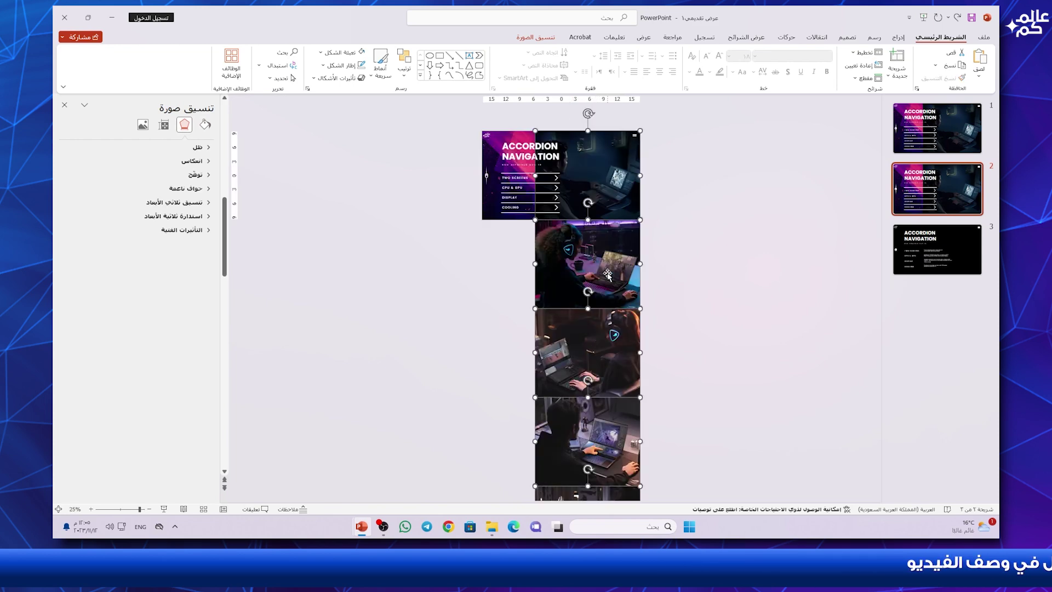
drag(610, 279, 605, 168)
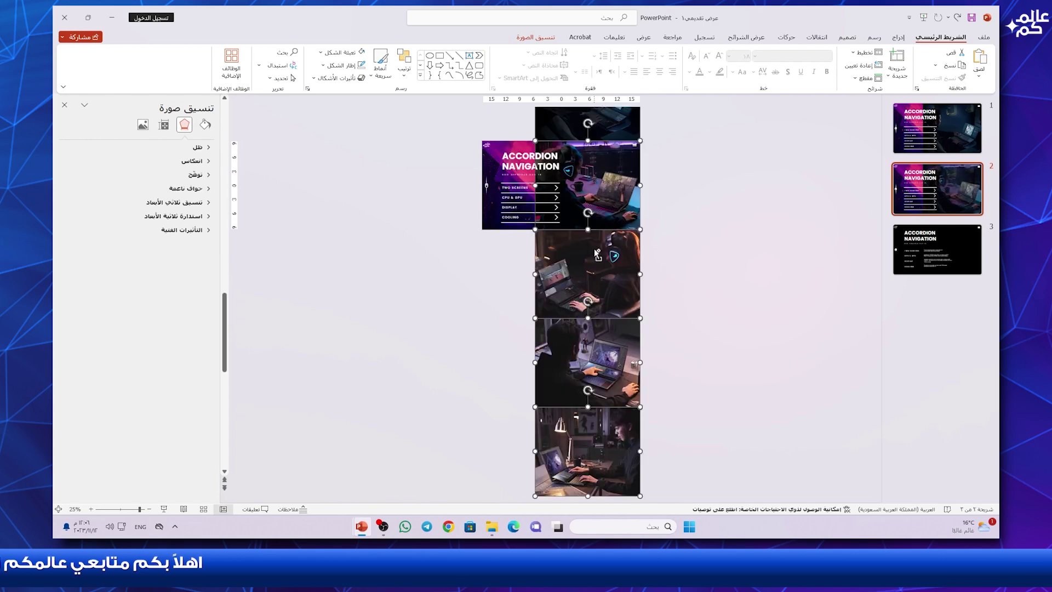
ctrl+scroll(597, 246, up, 3)
mouse_move(597, 202)
mouse_down()
mouse_move(614, 232)
mouse_move(633, 181)
mouse_up()
key(Escape)
ctrl+scroll(674, 198, down, 2)
ctrl+scroll(634, 179, up, 3)
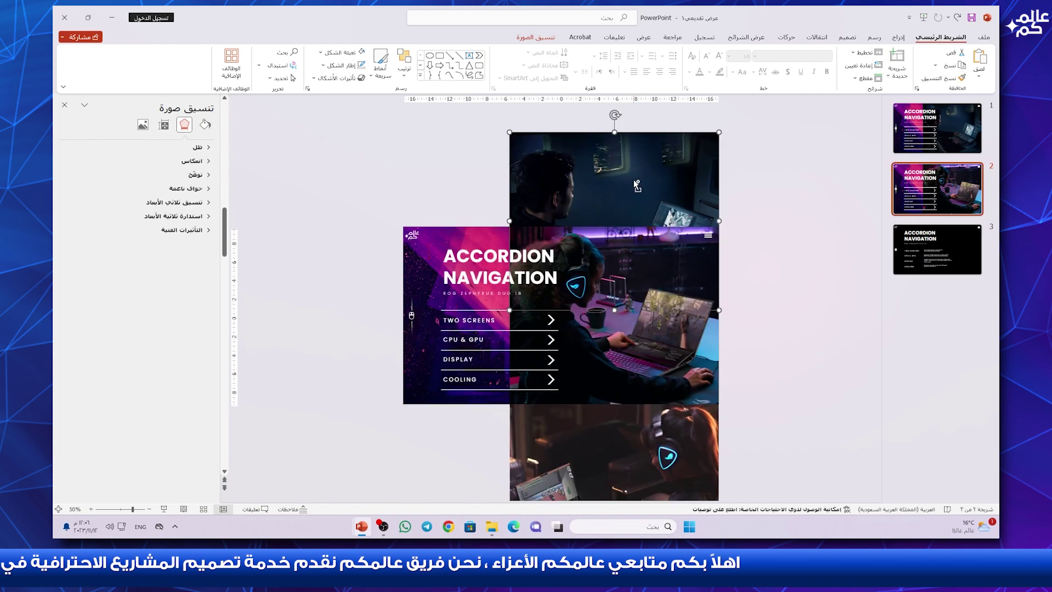
scroll(628, 185, down, 1)
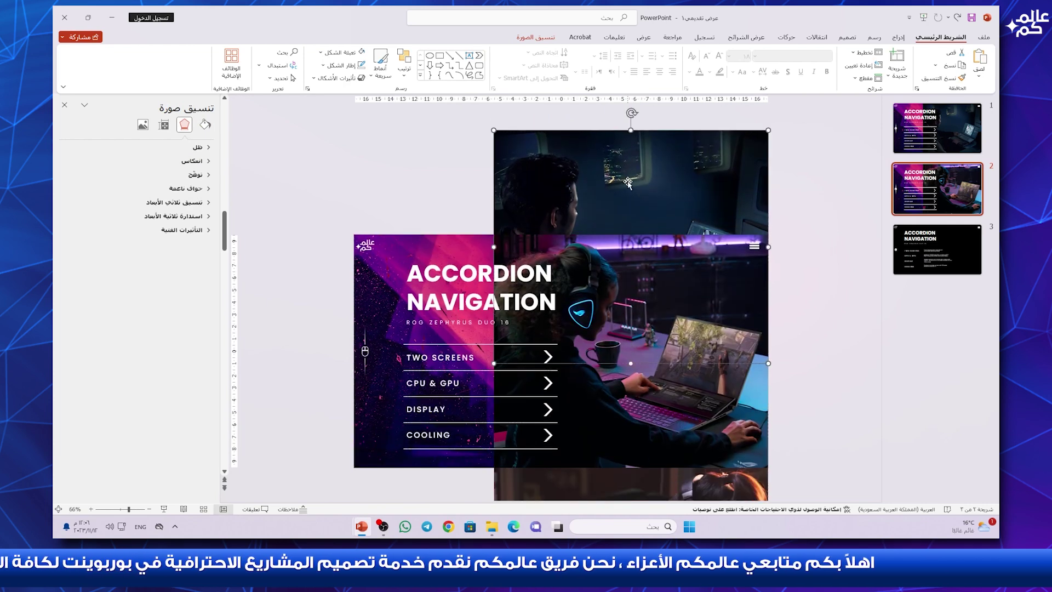
- Move the ACCORDION NAVIGATION title and the TWO SCREENS row slightly upward
click(819, 209)
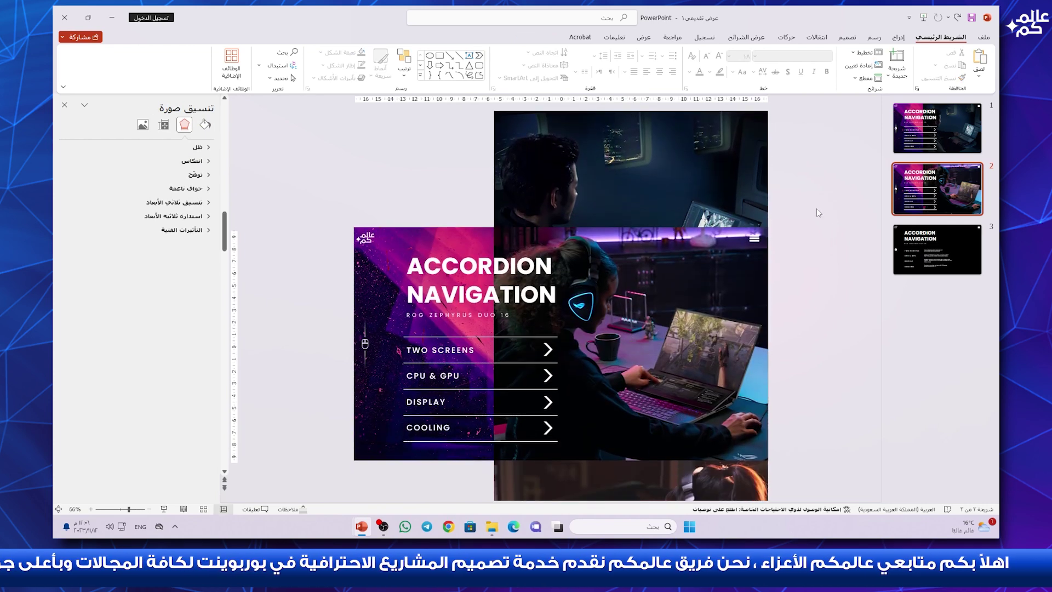
click(474, 257)
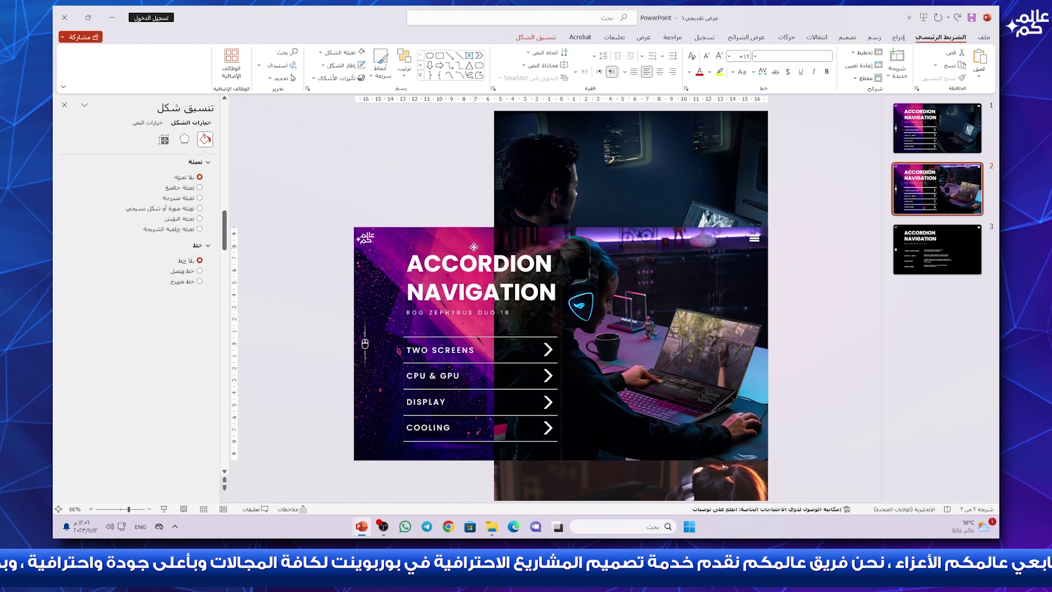
drag(474, 251, 474, 236)
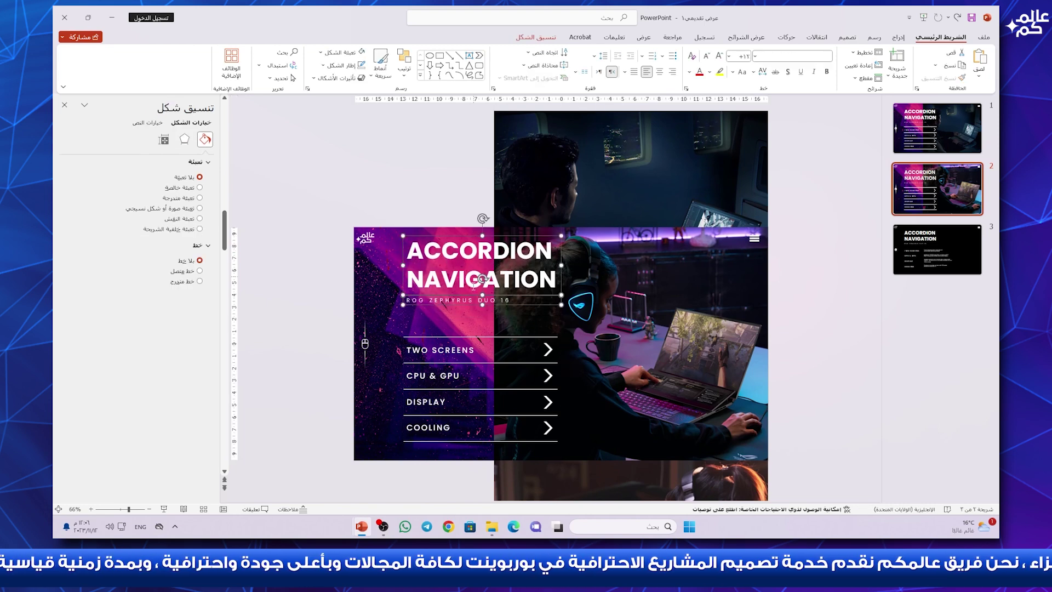
click(461, 337)
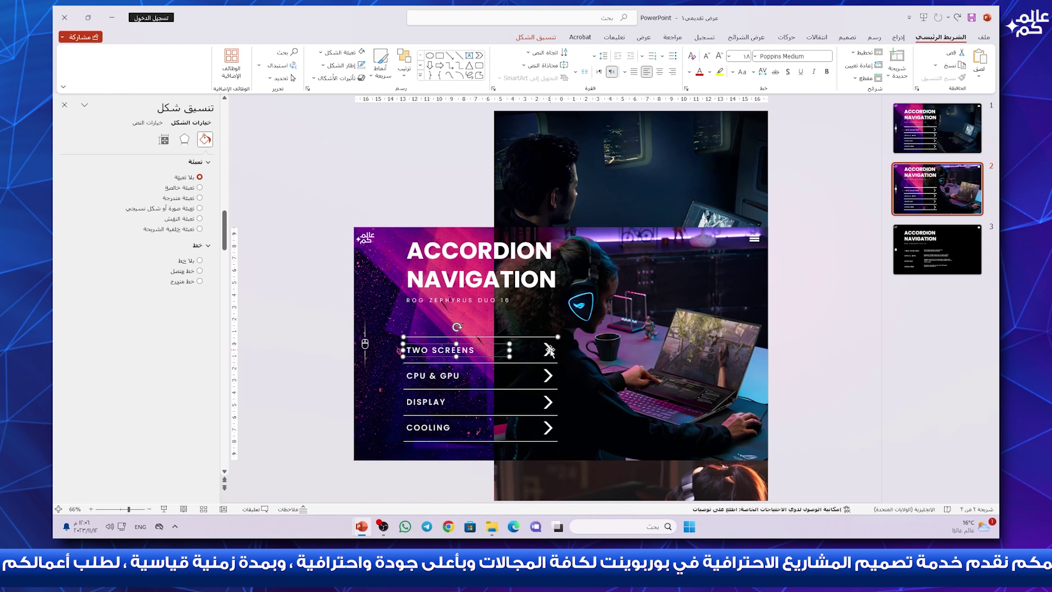
drag(530, 352, 534, 317)
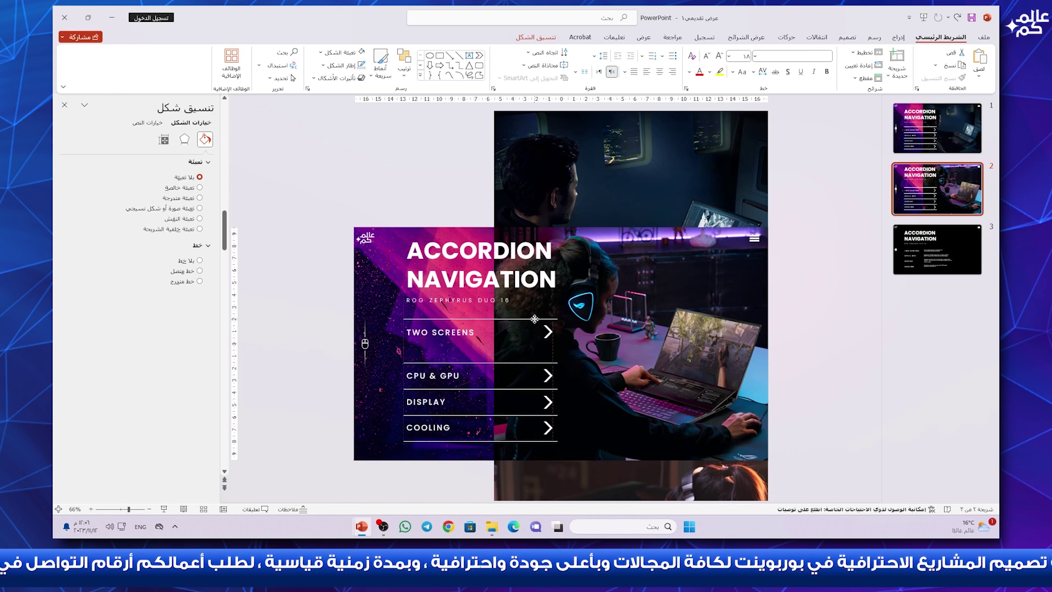
- Rotate the TWO SCREENS chevron clockwise with Alt+Right, then switch to slide 3
click(548, 329)
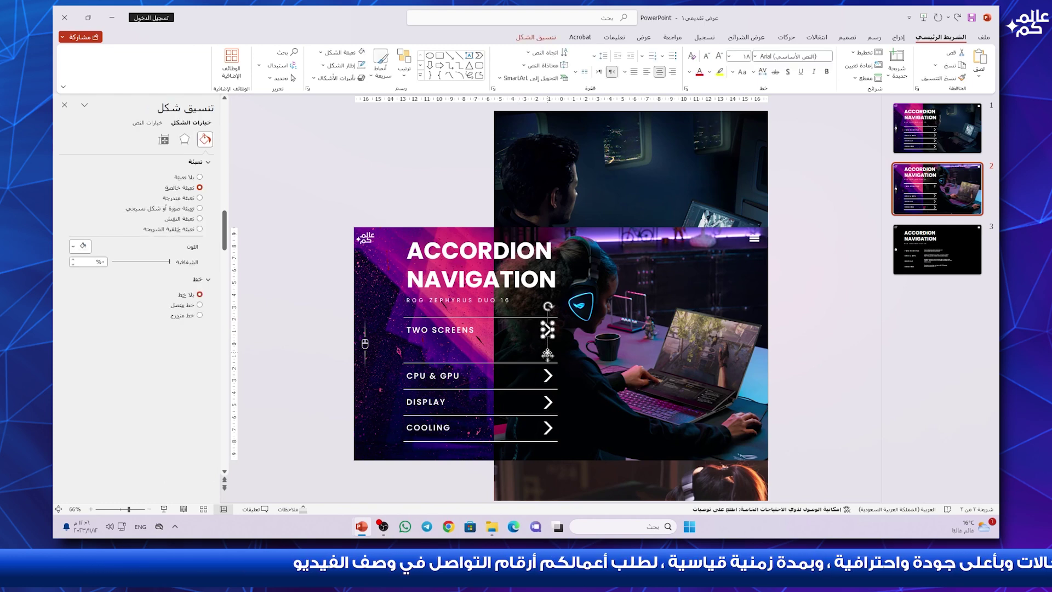
key(alt+Right)
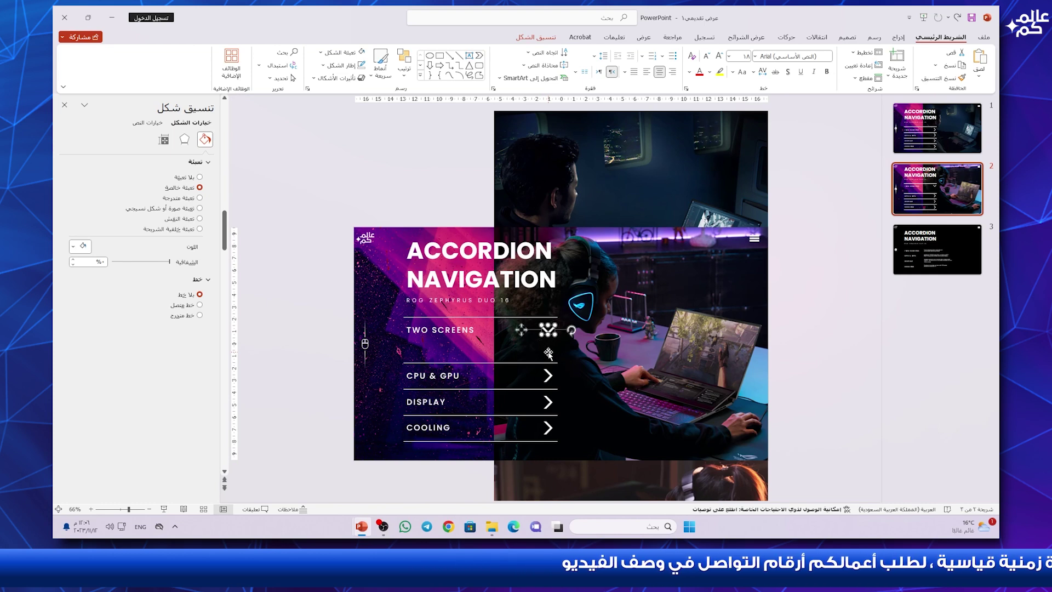
click(804, 335)
click(903, 240)
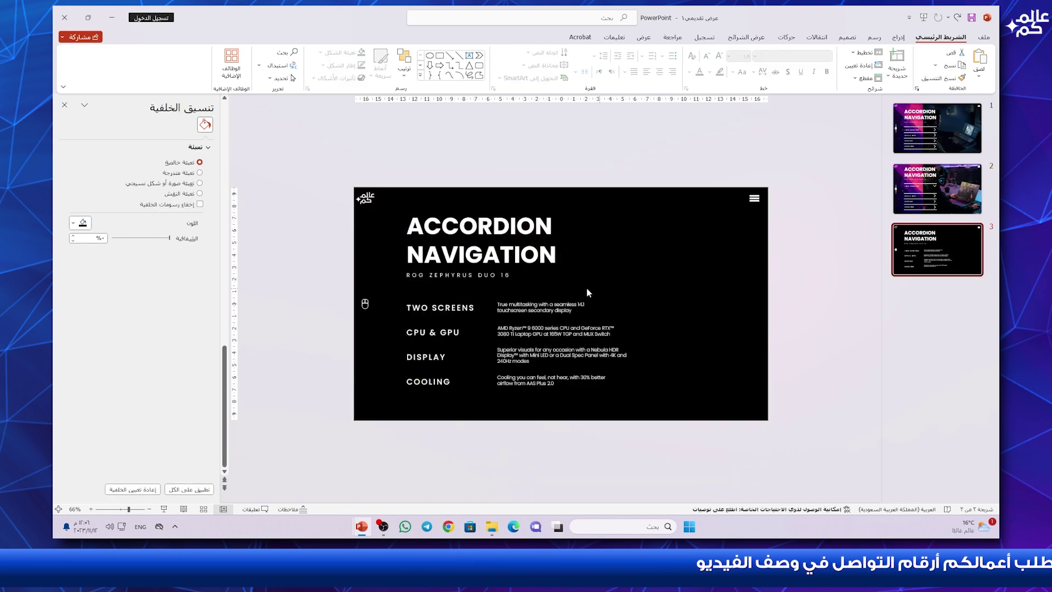
- Copy the 'True multitasking…' description from slide 3 and paste it under TWO SCREENS on slide 2
click(542, 308)
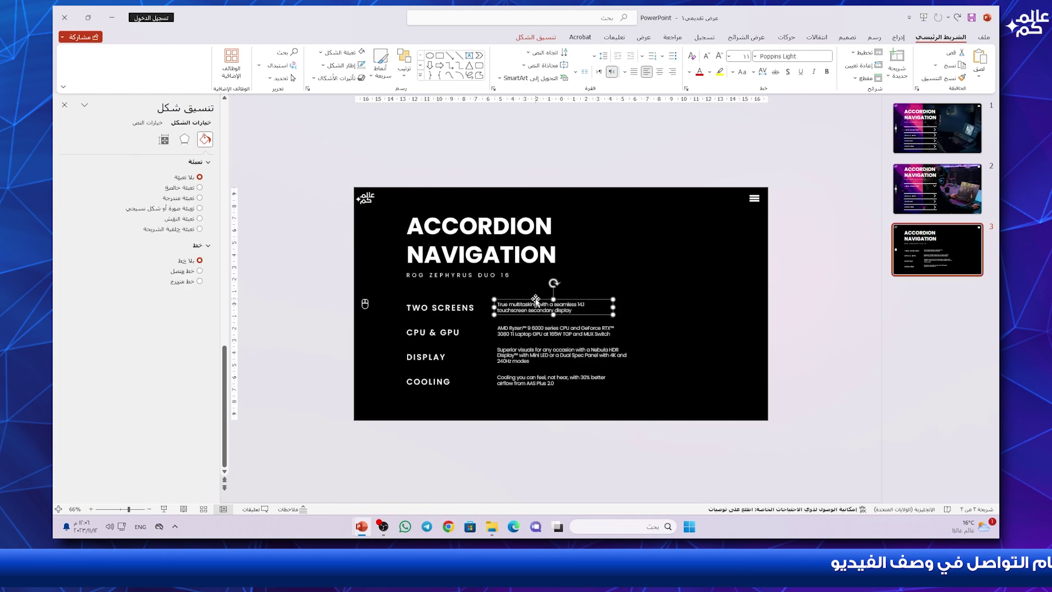
click(919, 198)
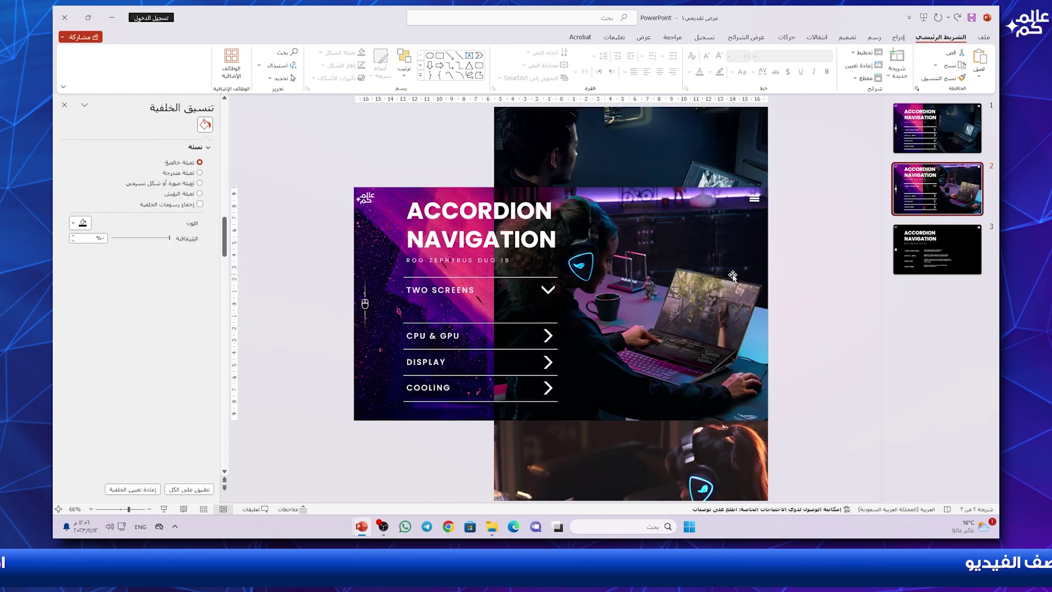
key(ctrl+v)
drag(598, 315, 505, 315)
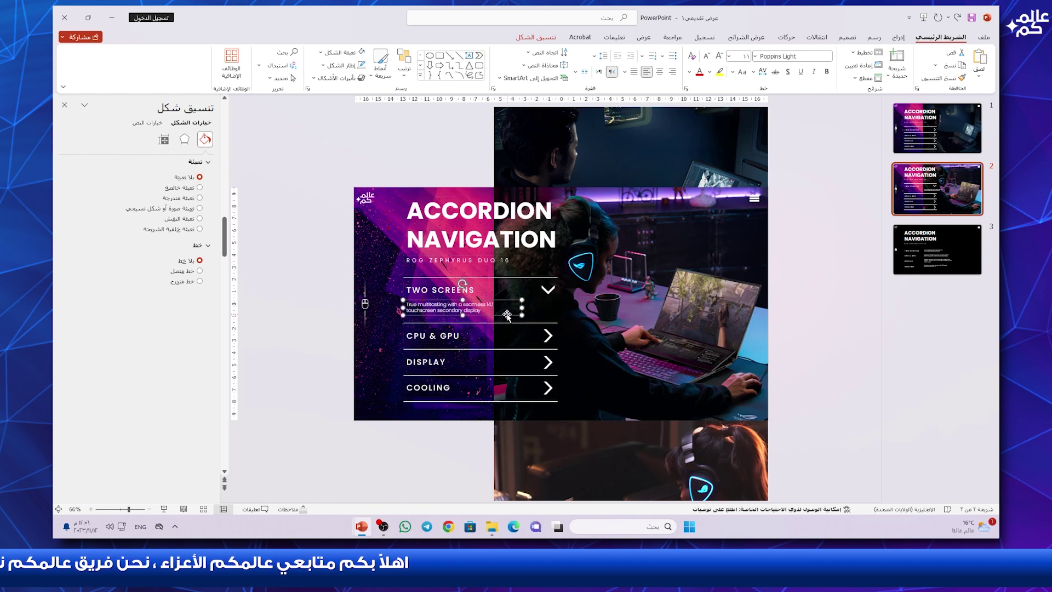
click(783, 318)
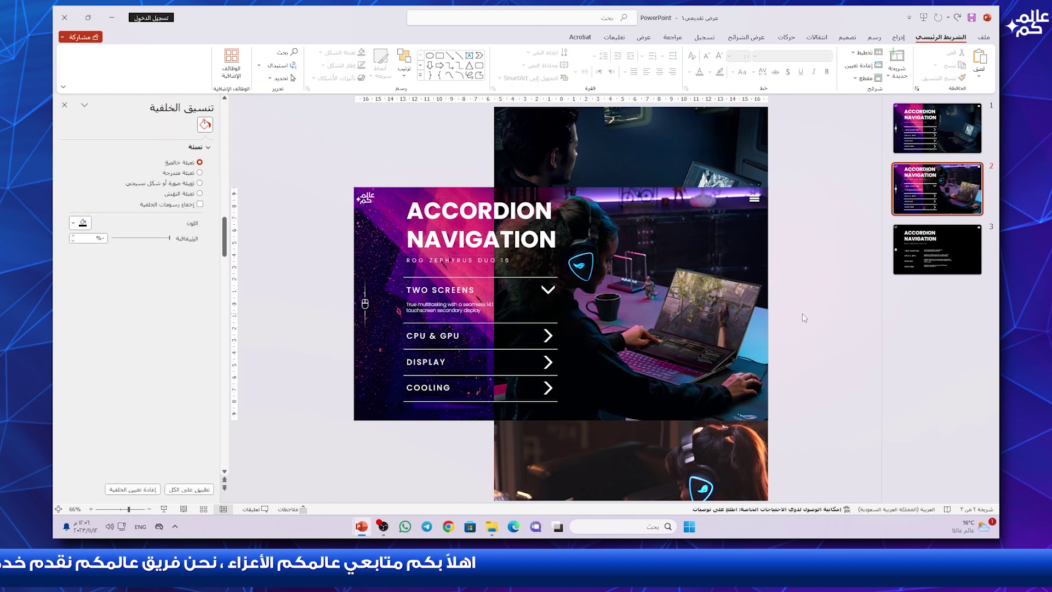
- Duplicate slide 2 as slide 3 and move its photo strip up one image
right_click(937, 207)
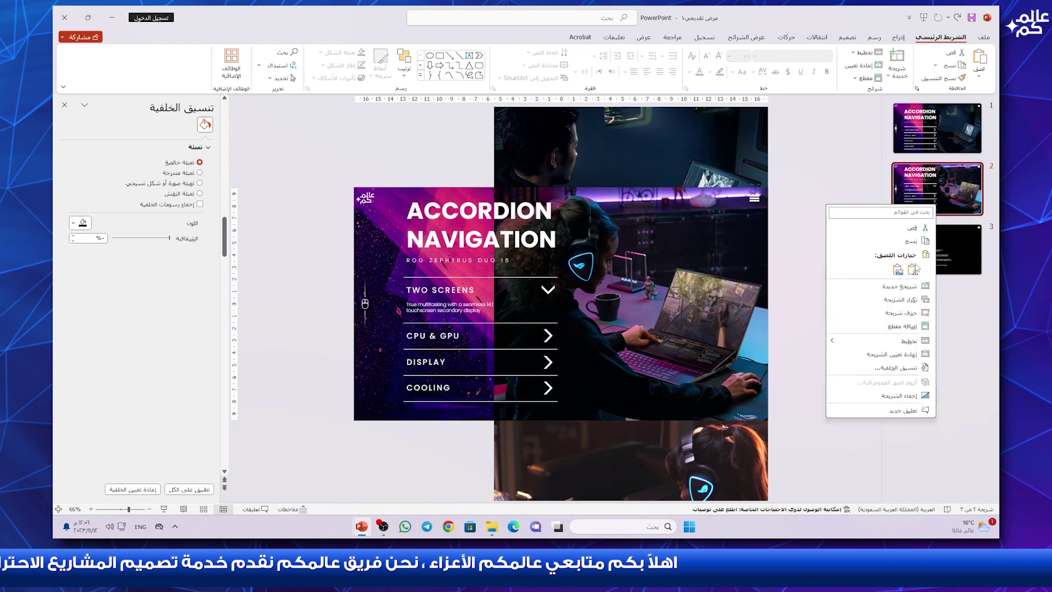
click(907, 300)
scroll(561, 312, down, 3)
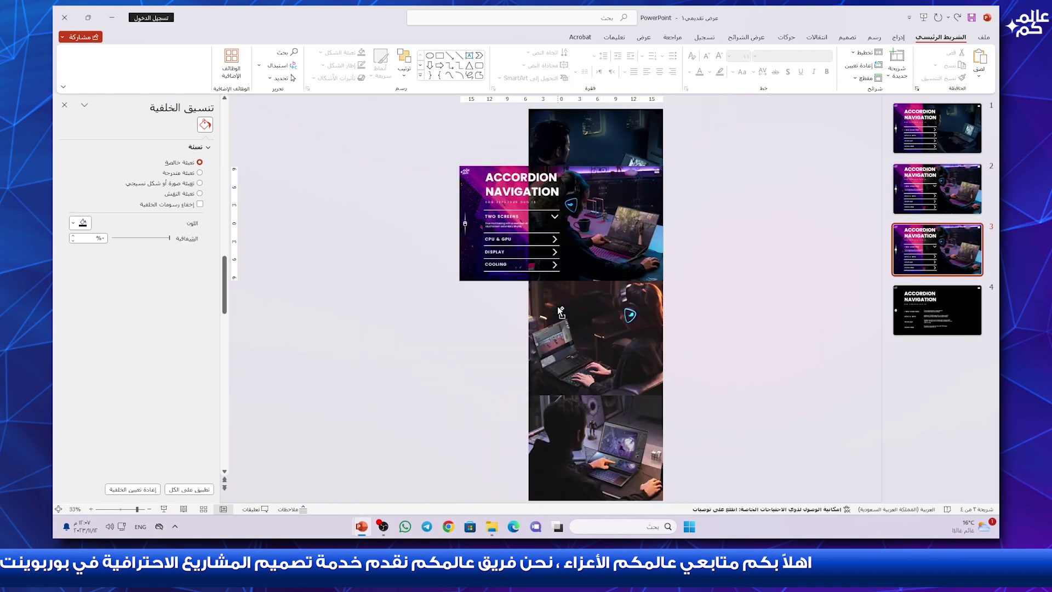
click(611, 271)
scroll(603, 296, down, 1)
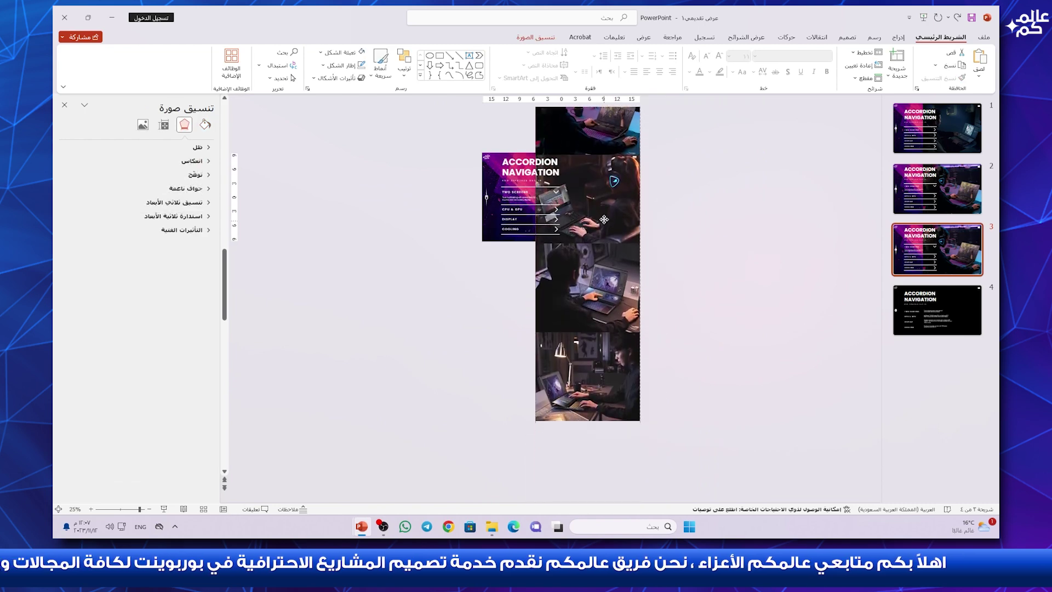
drag(603, 296, 603, 215)
scroll(603, 216, up, 4)
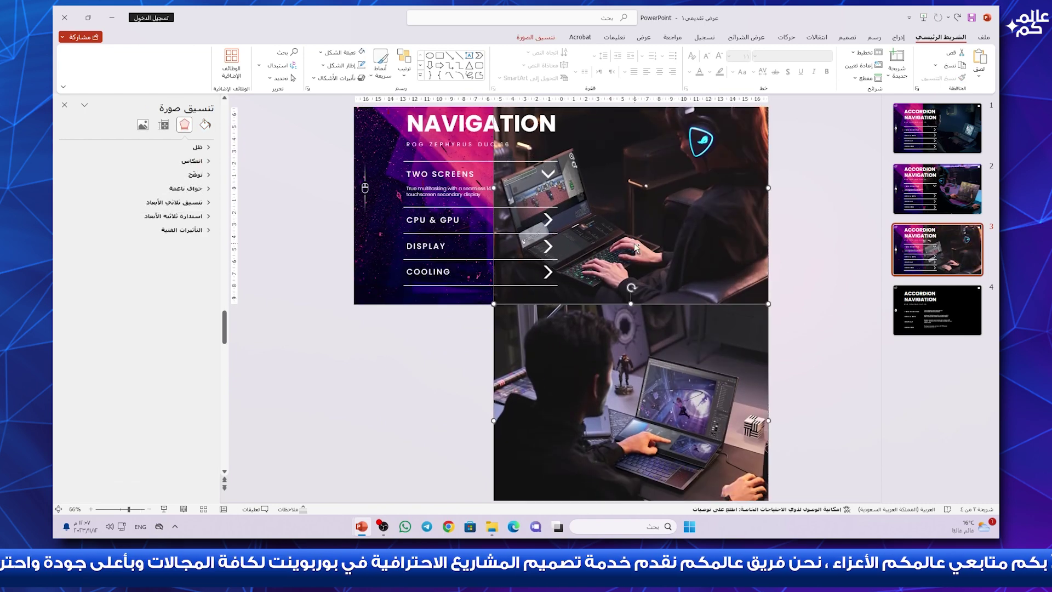
scroll(634, 245, down, 3)
drag(630, 176, 629, 197)
scroll(629, 197, down, 1)
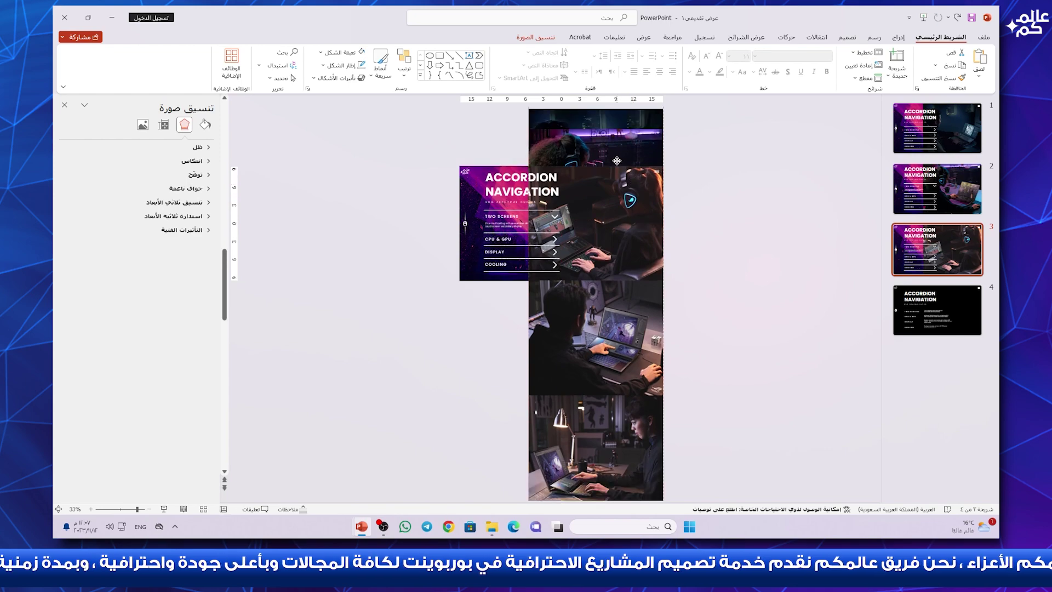
click(443, 205)
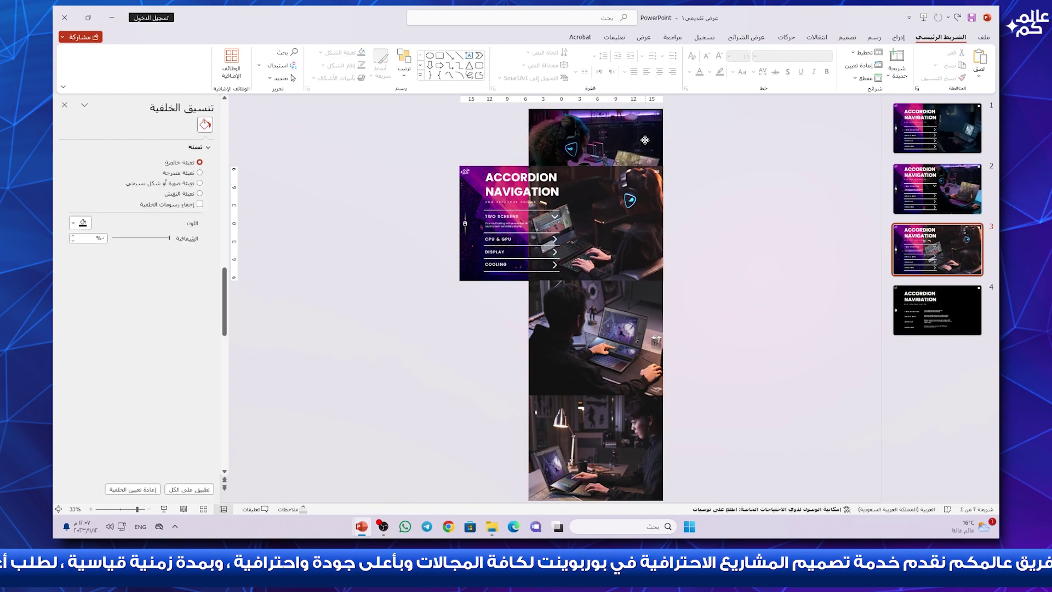
scroll(444, 206, up, 7)
scroll(443, 206, down, 3)
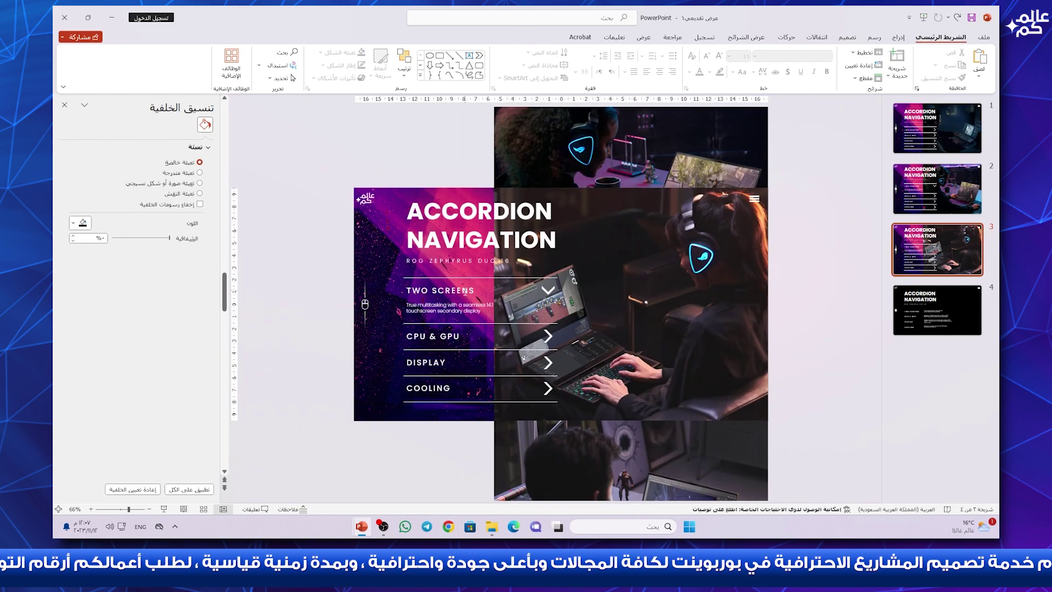
- Point the CPU & GPU arrow down and paste its description beneath that row
click(582, 294)
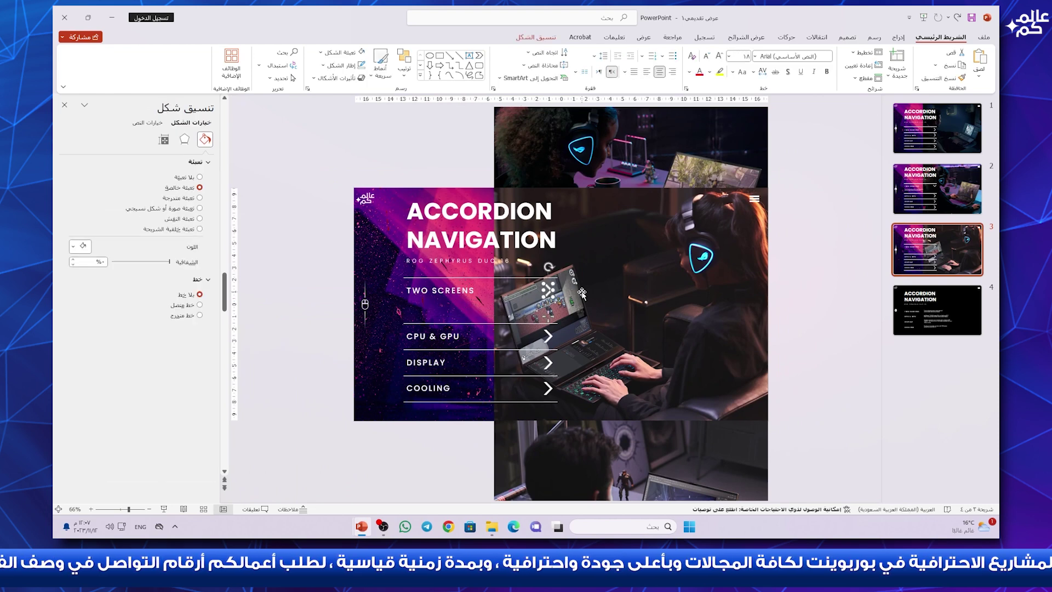
click(548, 336)
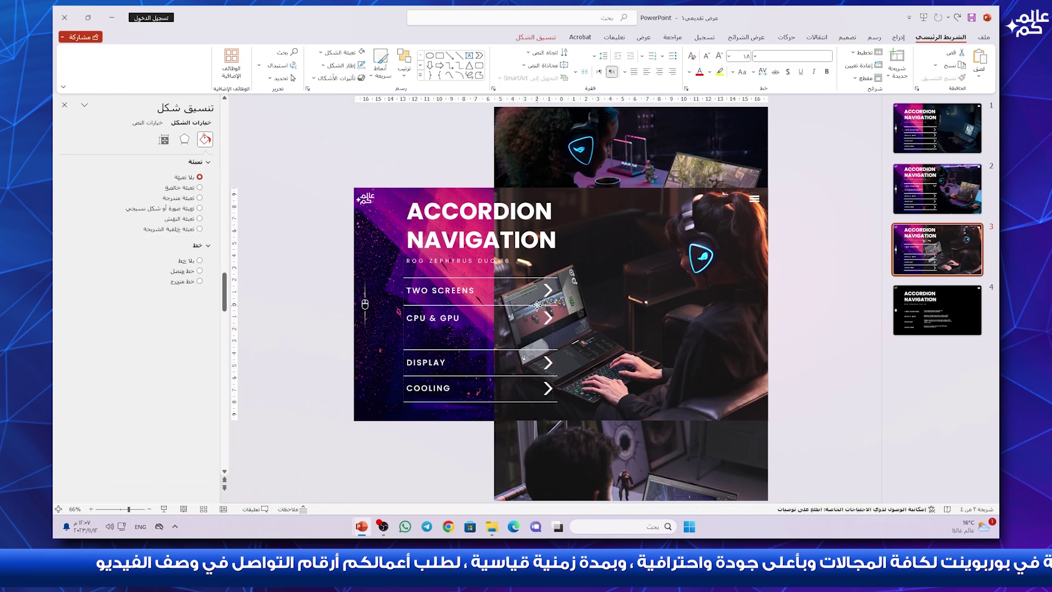
click(548, 315)
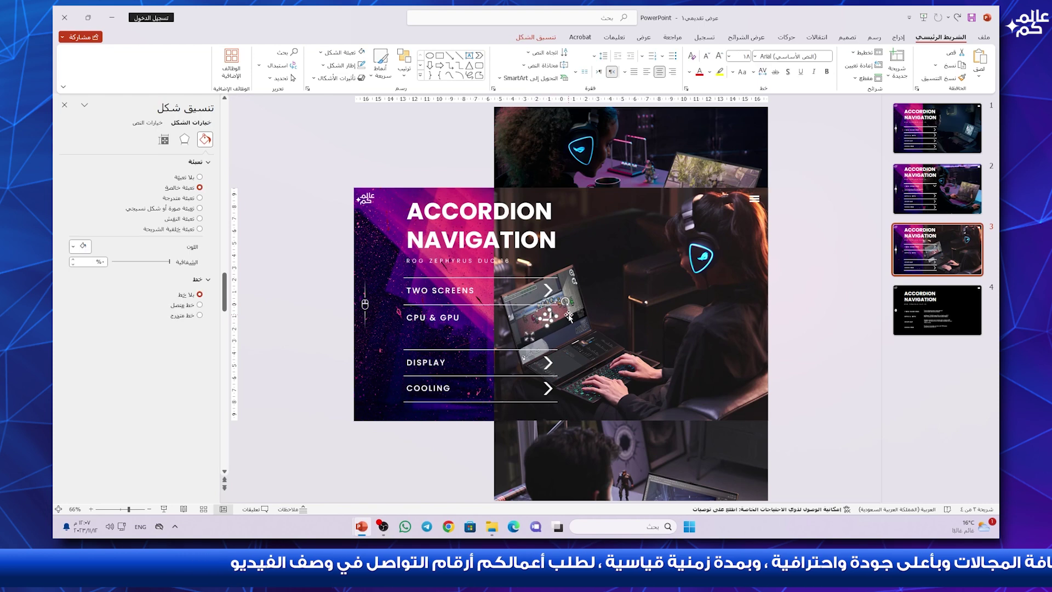
key(Page_Down)
click(570, 326)
key(ctrl+c)
key(Page_Up)
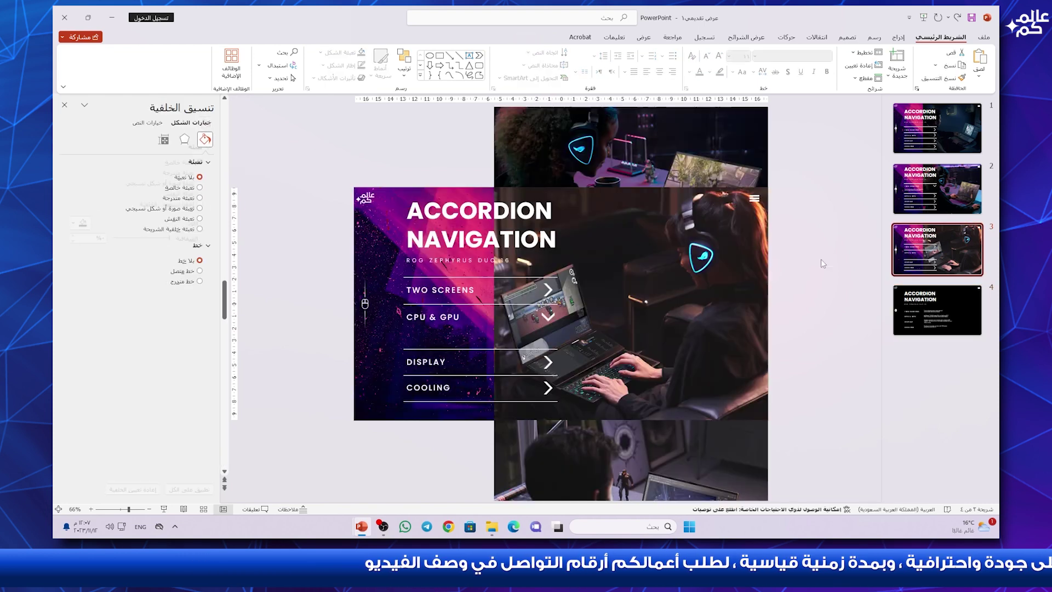
key(ctrl+v)
drag(442, 339, 450, 342)
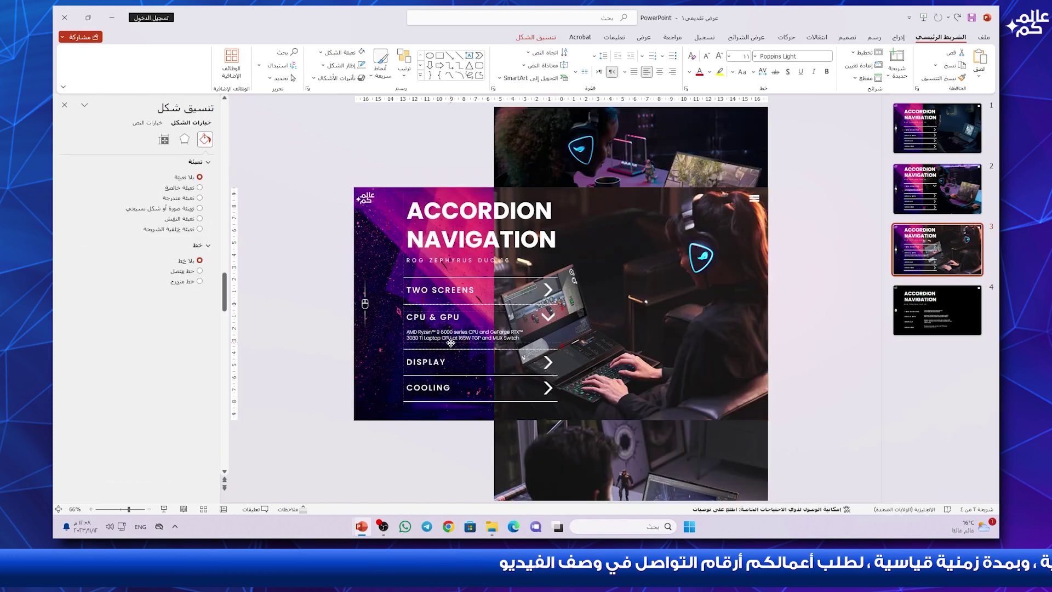
- Duplicate slide 3 as slide 4, shift its photo strip and delete the CPU & GPU description
click(791, 341)
right_click(932, 257)
click(789, 327)
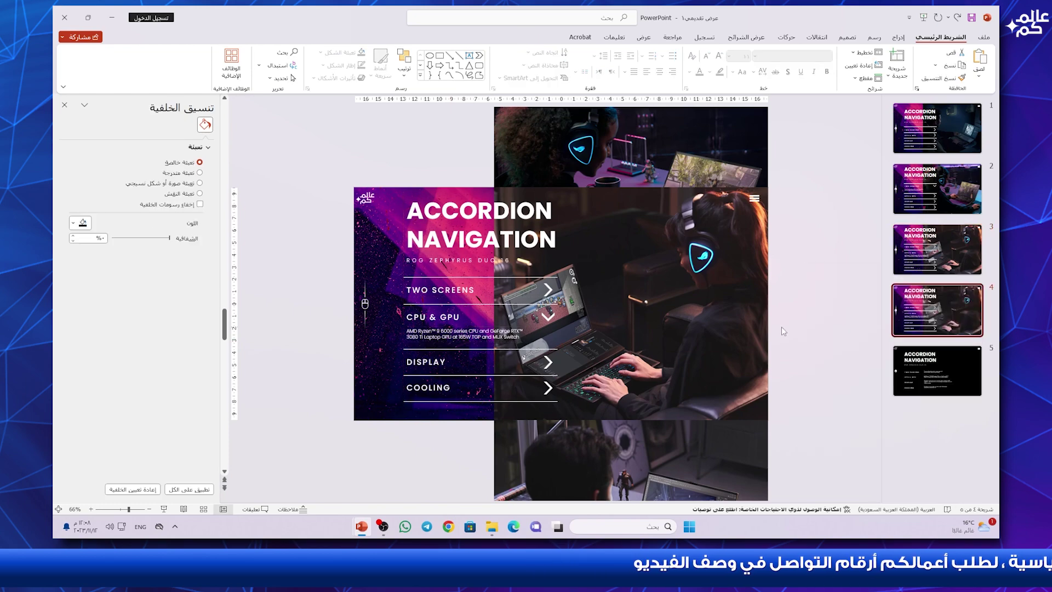
ctrl+scroll(633, 326, down, 5)
click(581, 339)
ctrl+scroll(581, 340, up, 3)
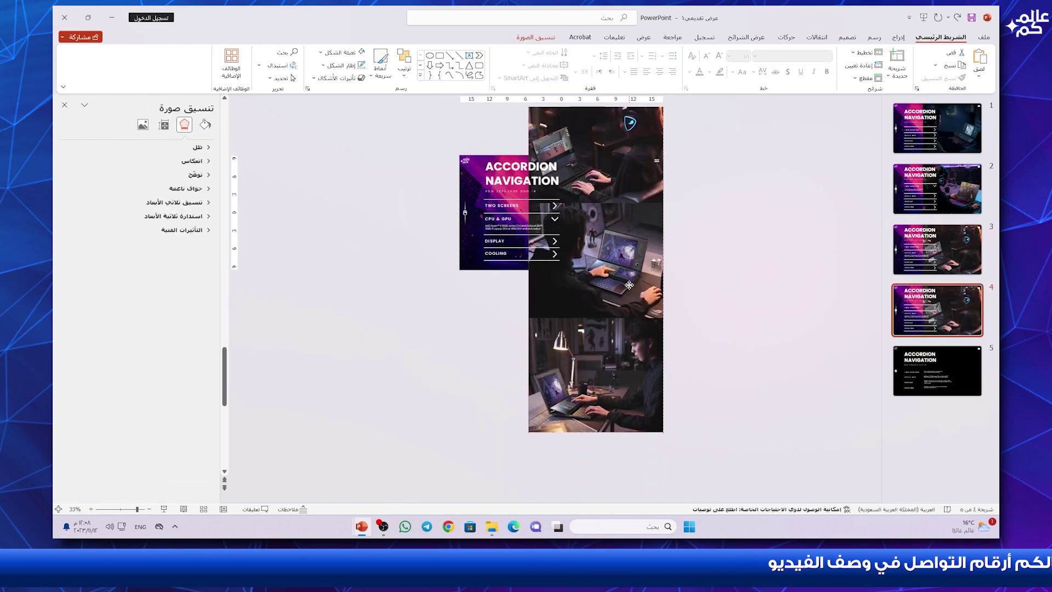
scroll(629, 234, up, 2)
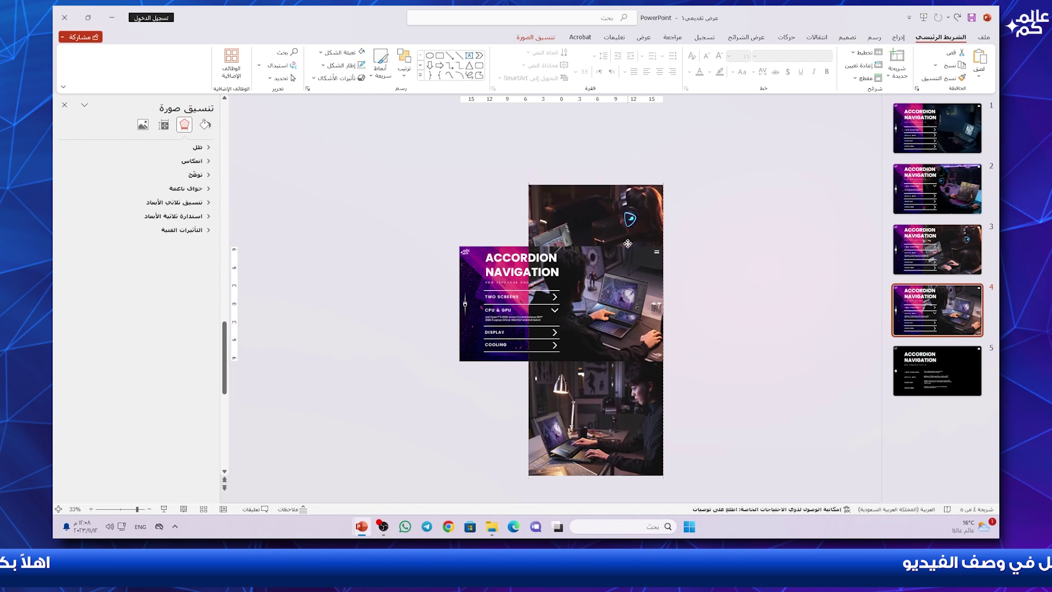
key(Escape)
ctrl+scroll(627, 247, up, 3)
click(527, 328)
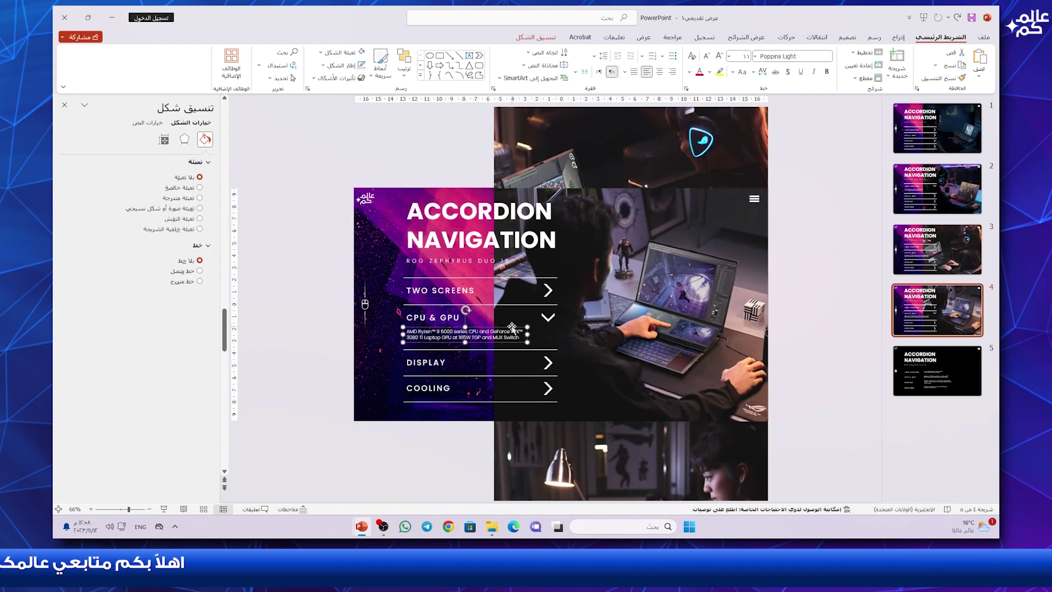
key(Delete)
click(550, 320)
- Copy the DISPLAY description from the descriptions slide and paste it beneath DISPLAY on slide 4
click(435, 362)
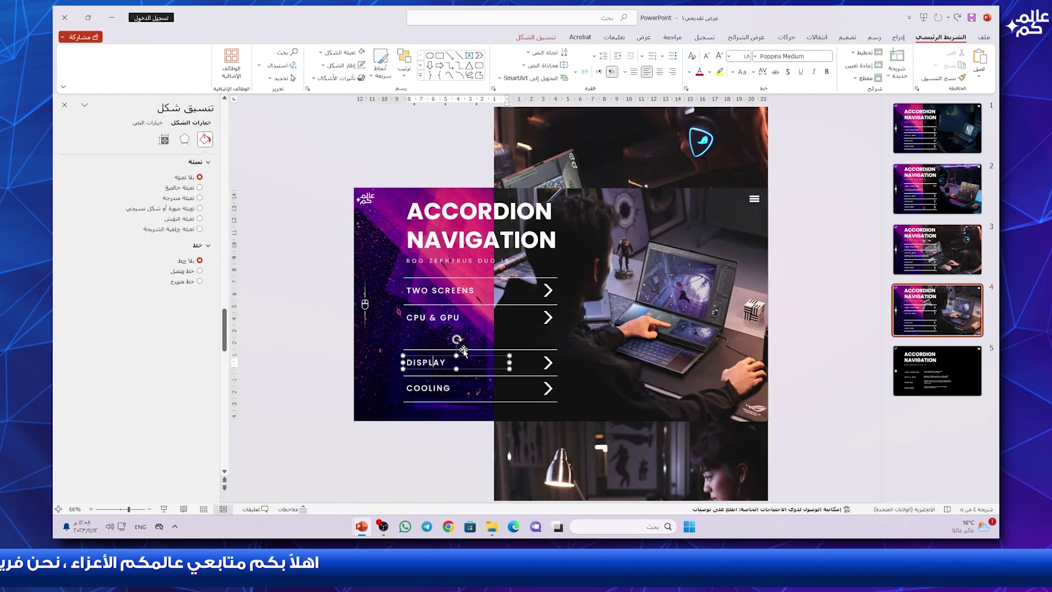
click(937, 371)
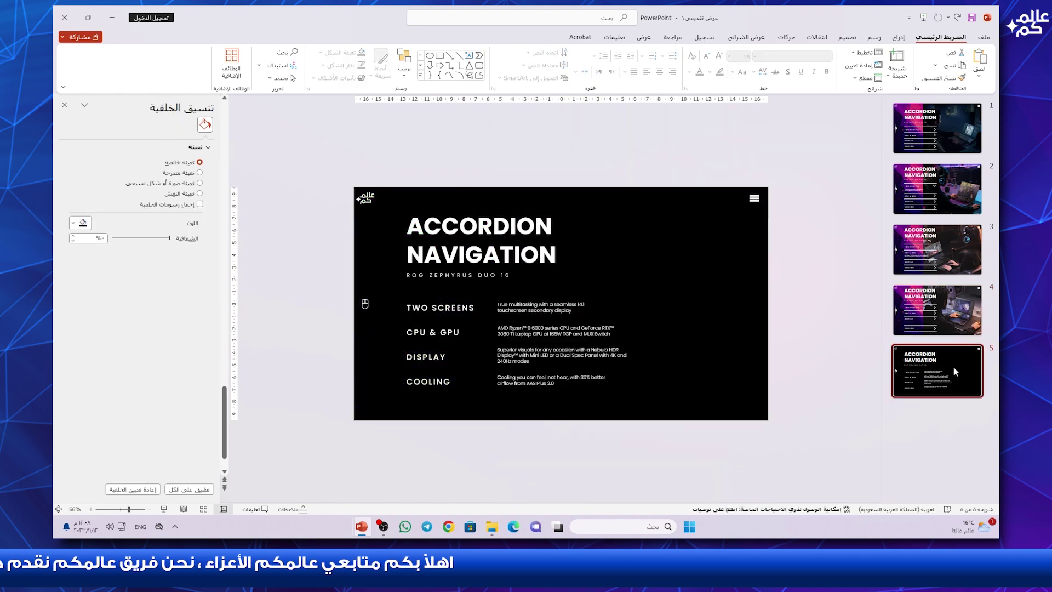
click(599, 346)
key(ctrl+c)
click(937, 309)
key(ctrl+v)
drag(637, 351, 537, 349)
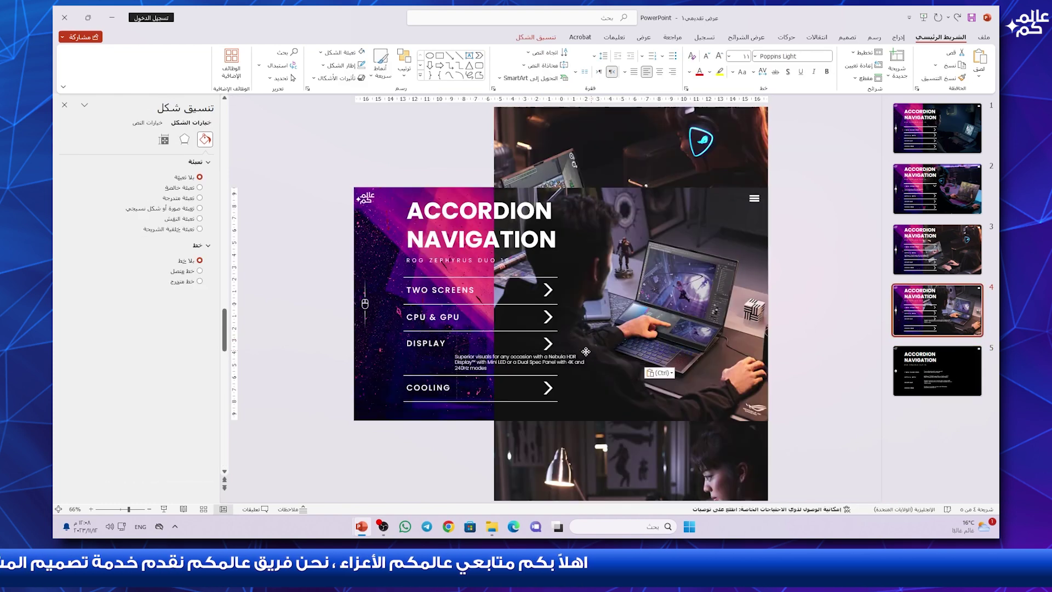
click(523, 387)
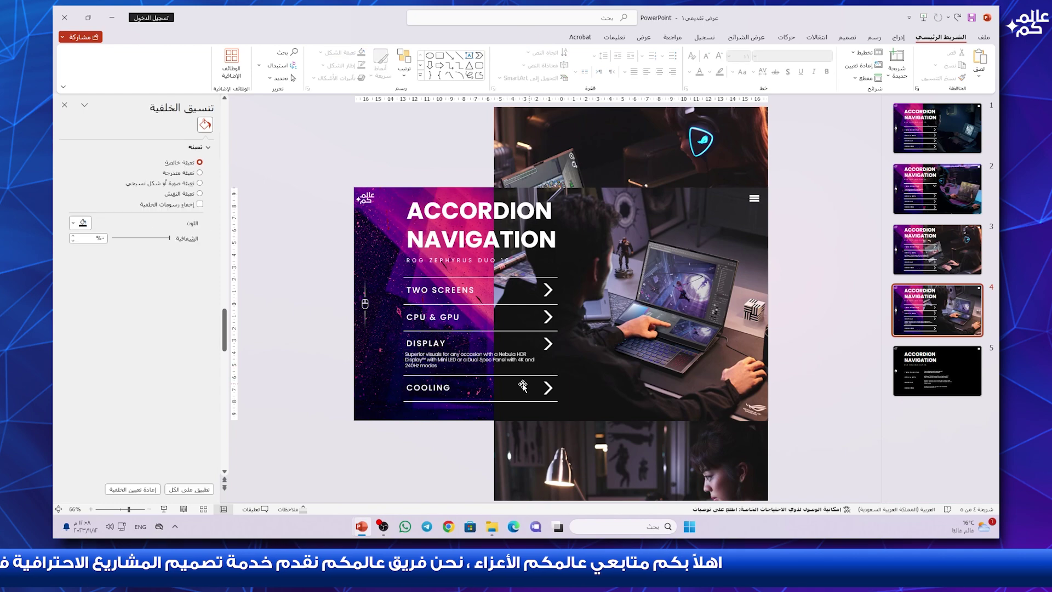
- Duplicate slide 4, shift the photo strip up to the next image, and move the COOLING row up
key(ctrl+d)
ctrl+scroll(834, 314, down, 5)
click(615, 294)
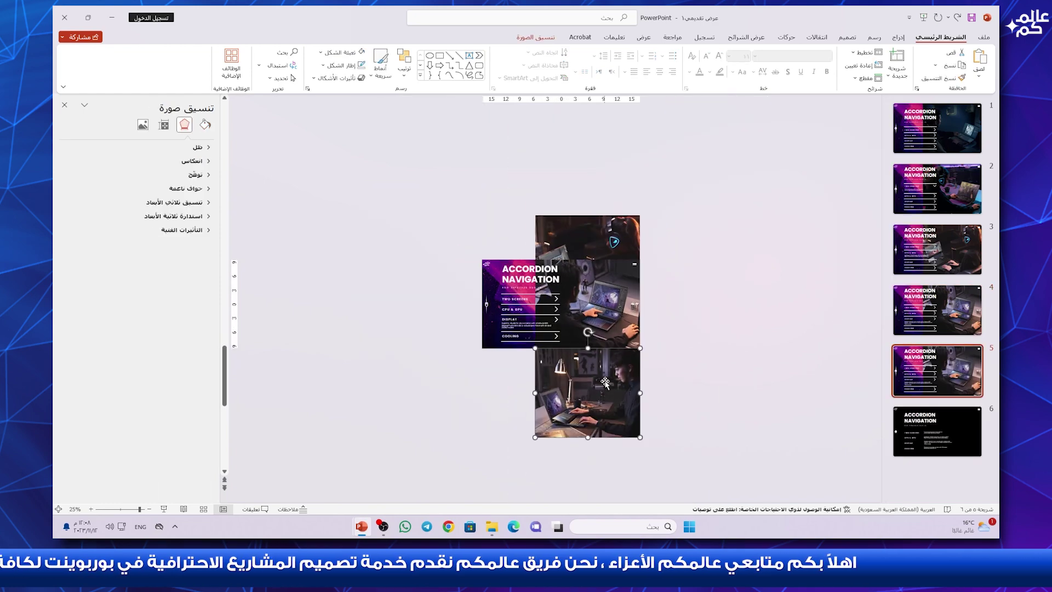
drag(615, 294, 614, 241)
ctrl+scroll(614, 241, up, 3)
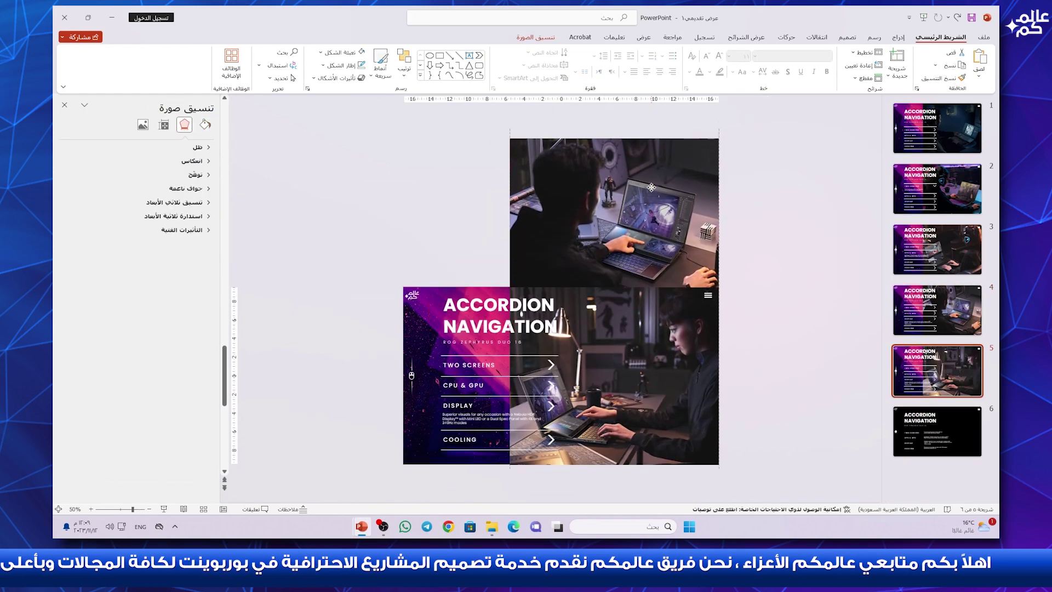
scroll(648, 247, down, 2)
key(Escape)
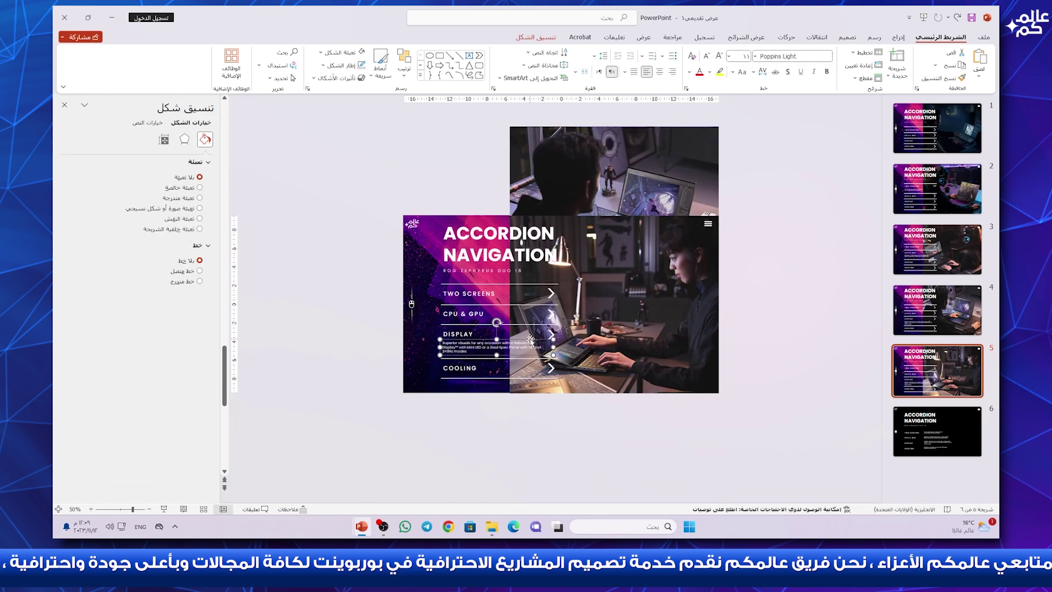
ctrl+scroll(520, 350, up, 2)
click(540, 448)
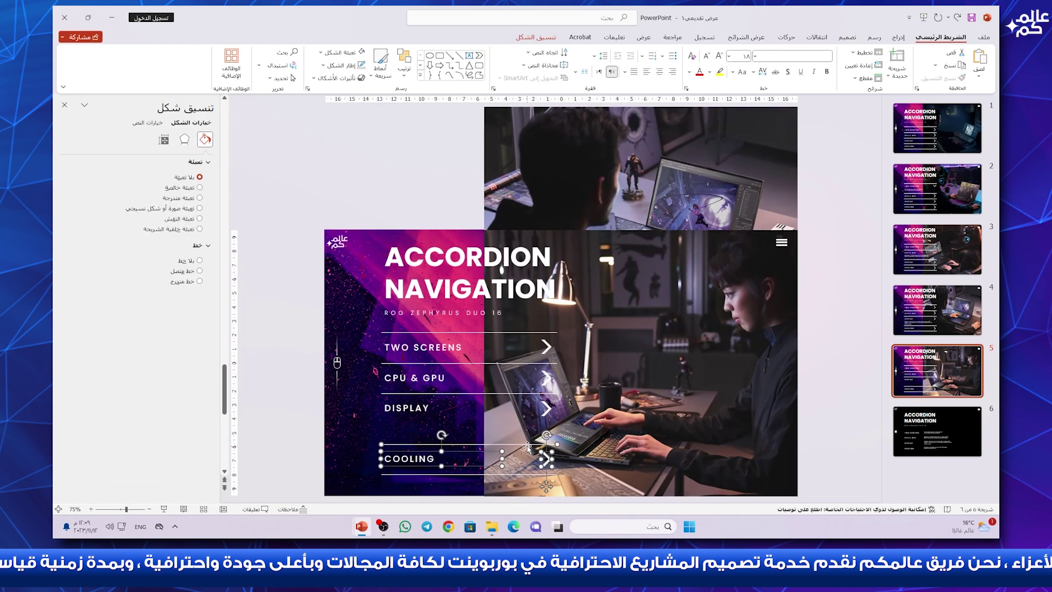
drag(527, 447, 525, 423)
- Copy the COOLING description from slide 6 and paste it onto slide 5
click(937, 431)
click(554, 460)
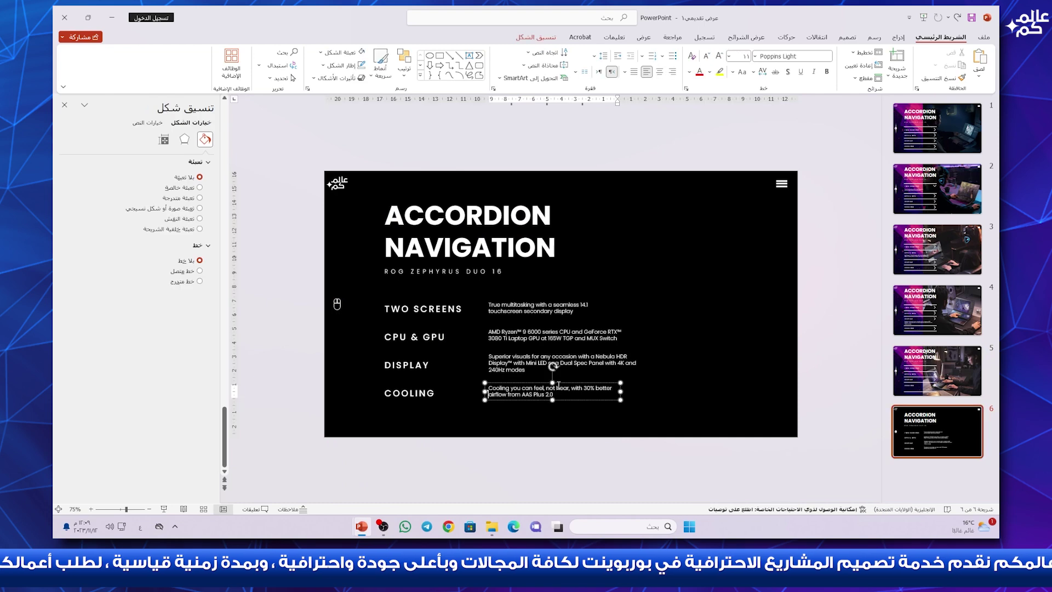
key(ctrl+c)
click(937, 370)
key(ctrl+v)
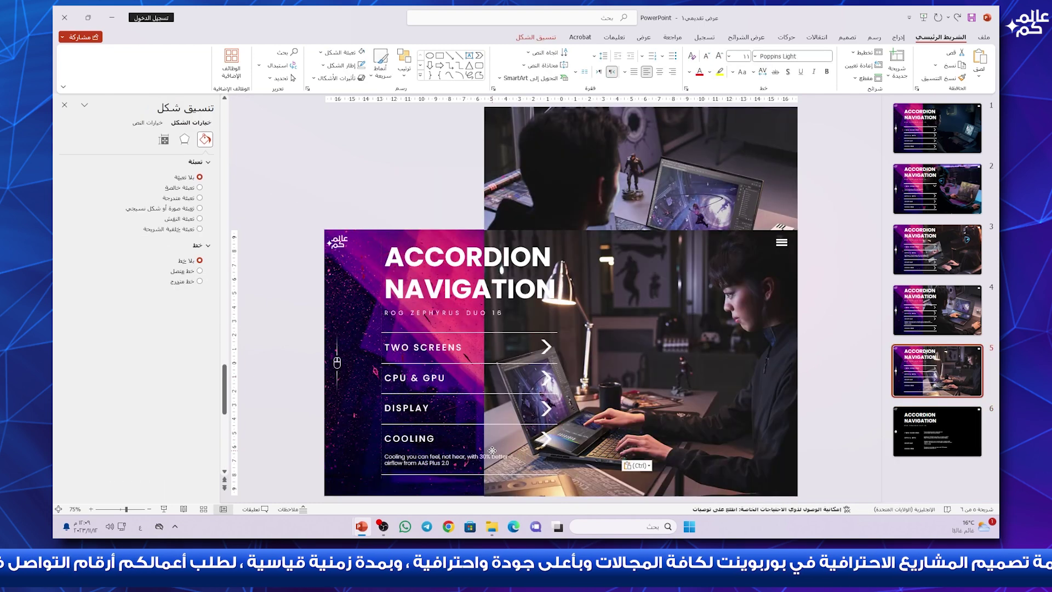
- Check the COOLING row arrow on slide 5 and the DISPLAY row arrow on slide 4
click(554, 438)
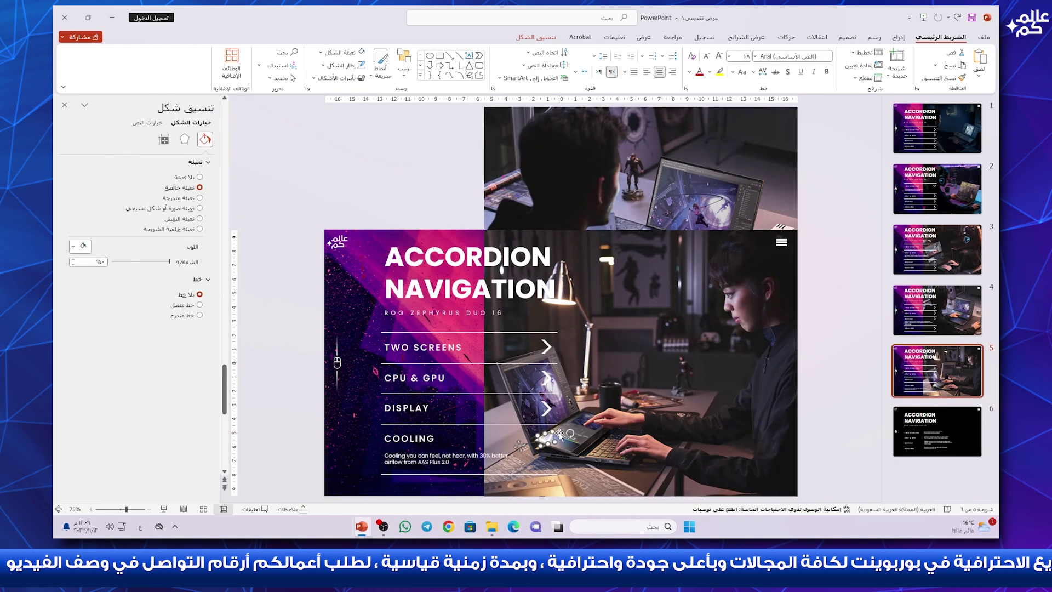
click(919, 318)
click(547, 409)
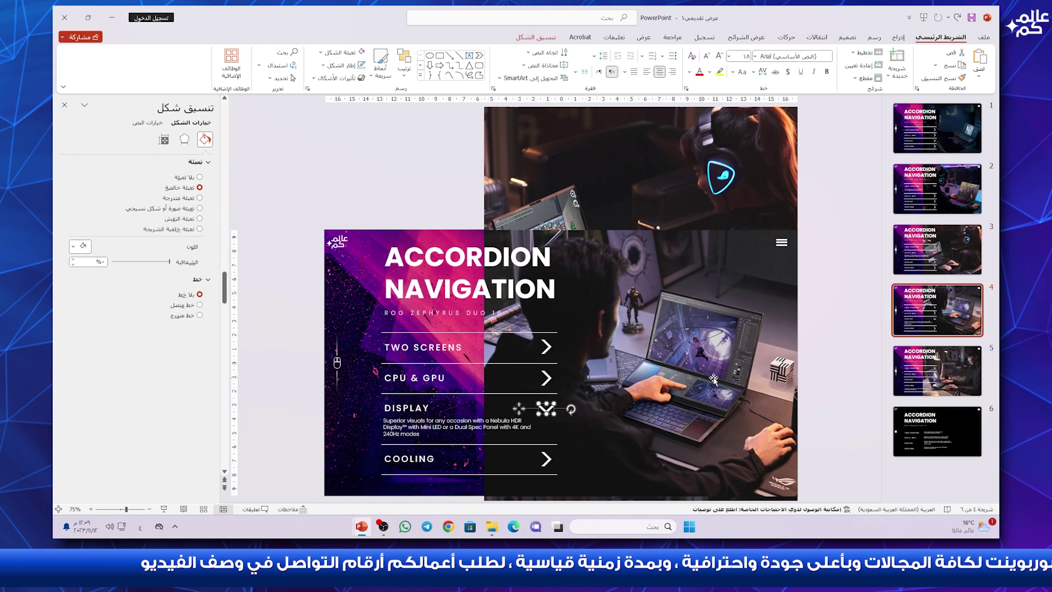
key(Escape)
click(935, 307)
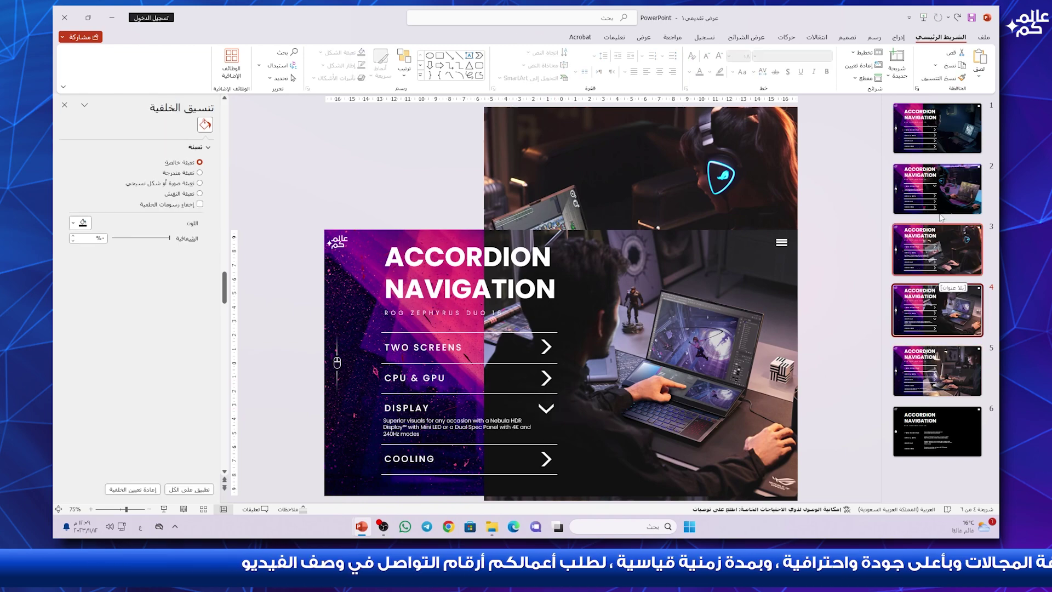
- Hyperlink slide 1's ACCORDION NAVIGATION title to slide 1 as a place in this document
click(933, 145)
ctrl+scroll(718, 240, down, 1)
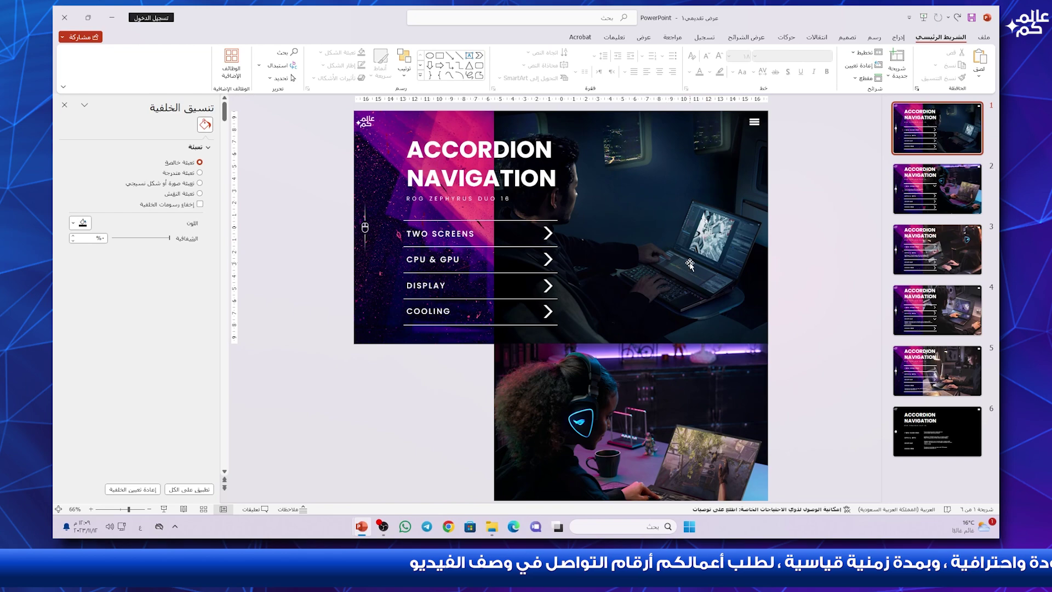
click(535, 181)
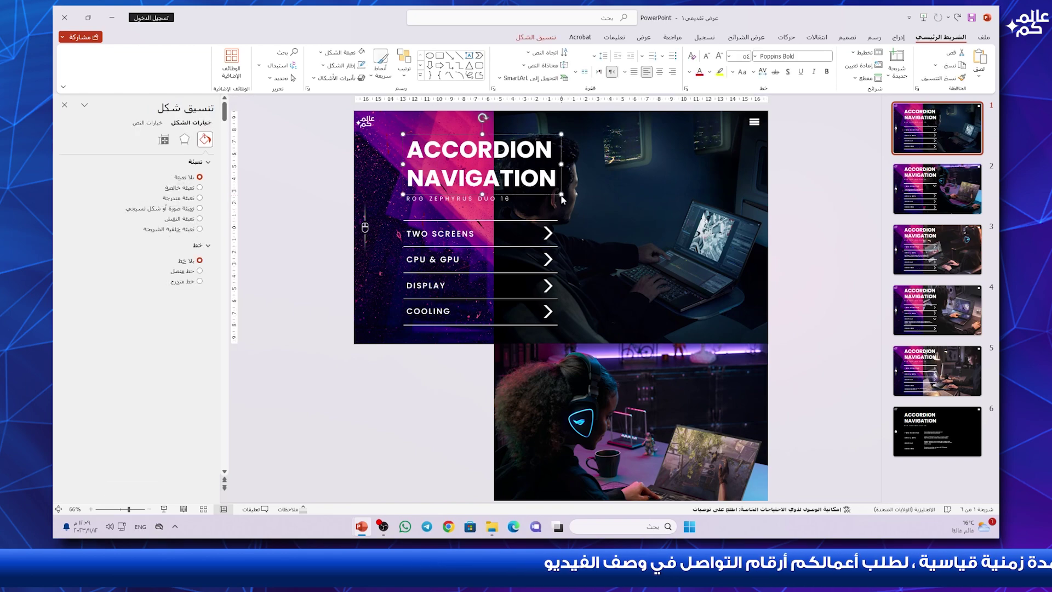
right_click(563, 200)
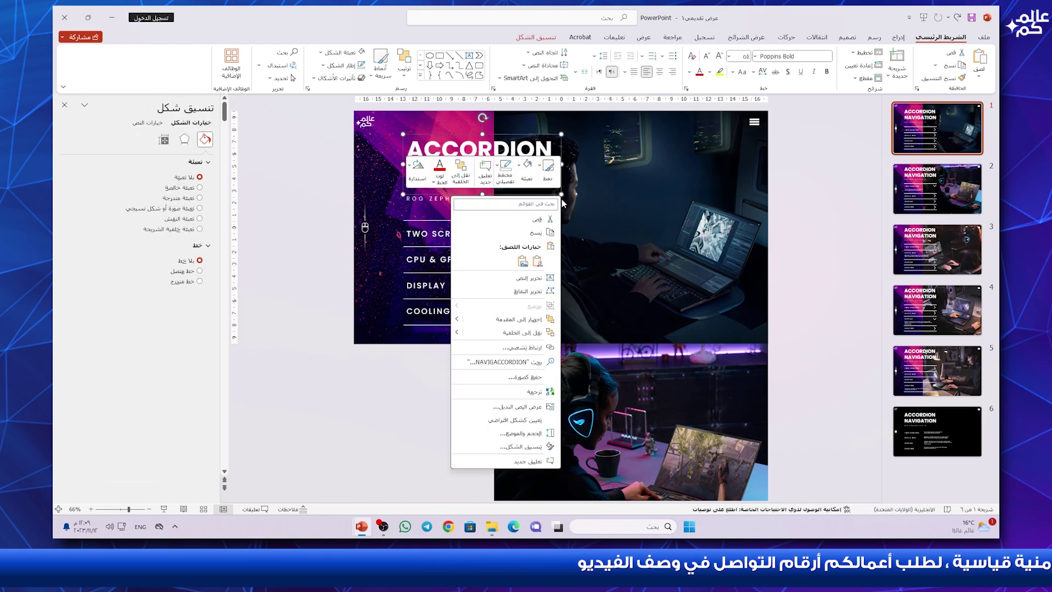
click(516, 349)
click(673, 260)
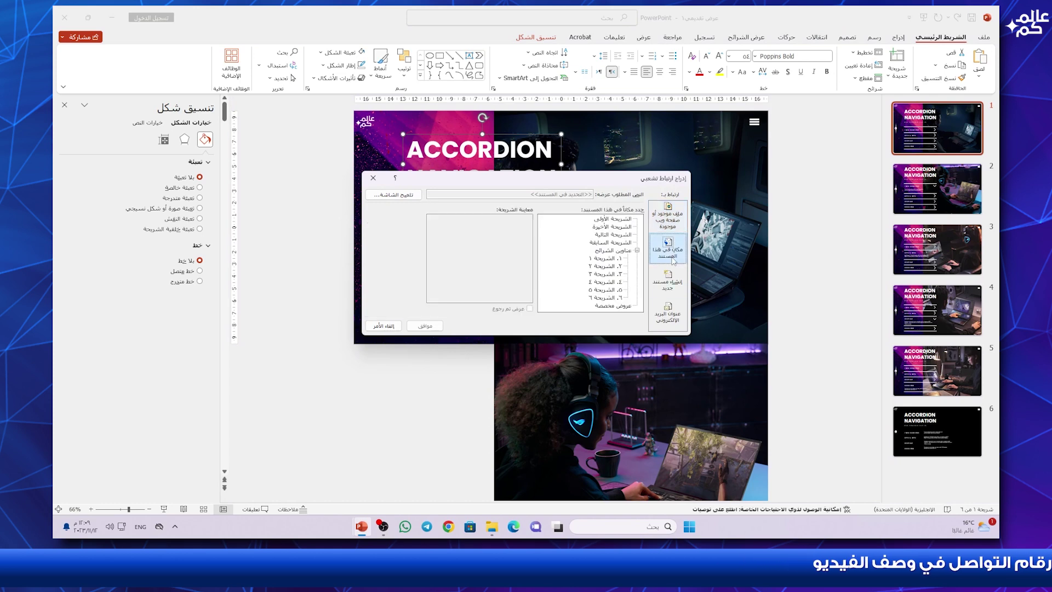
click(610, 258)
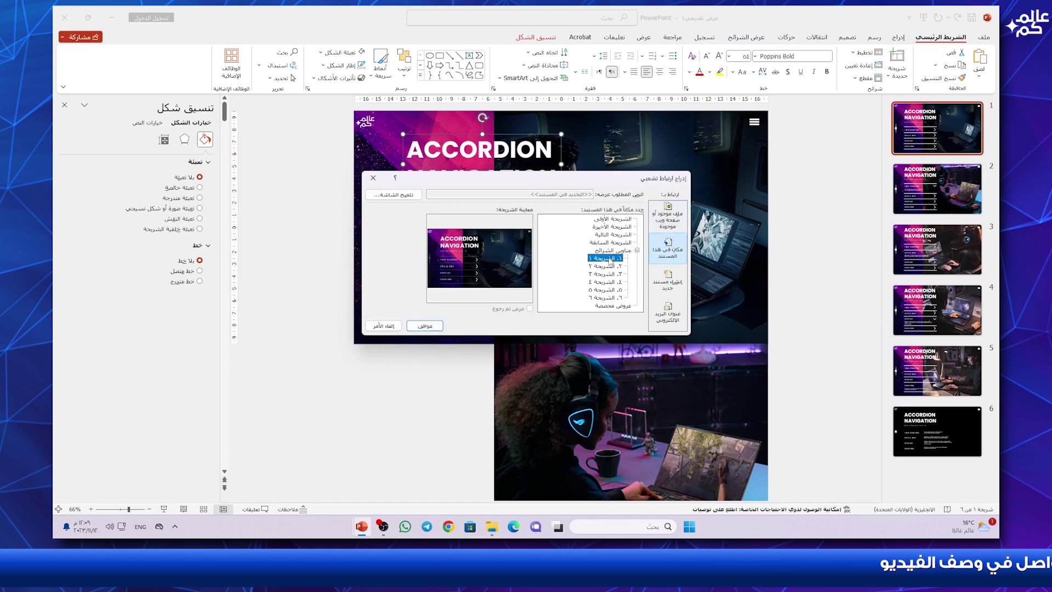
click(433, 330)
- On slide 1, link the TWO SCREENS arrow to slide 2 and the CPU & GPU arrow to slide 3
click(466, 232)
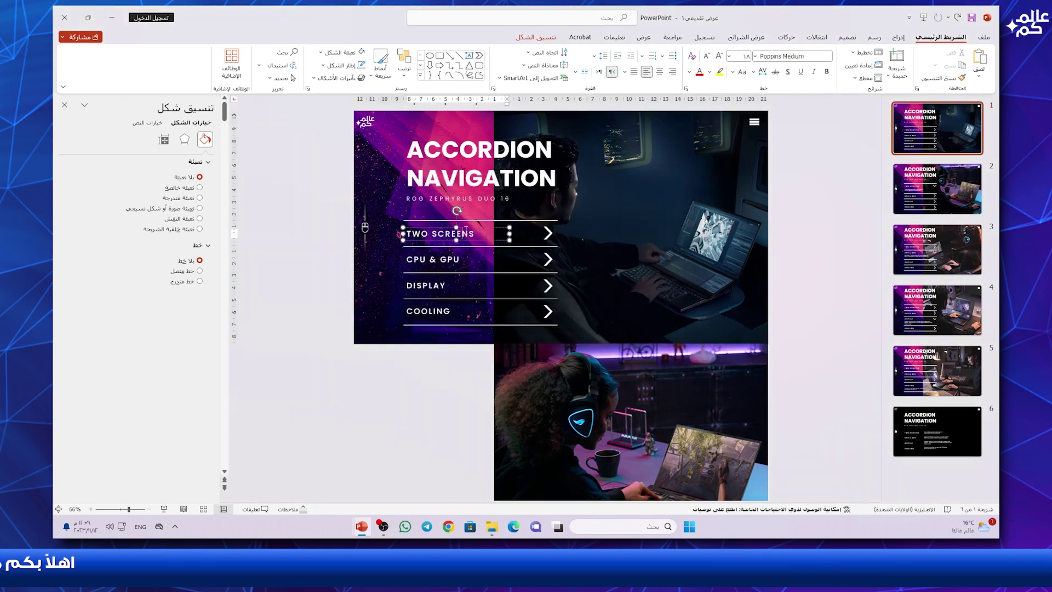
click(549, 231)
right_click(549, 230)
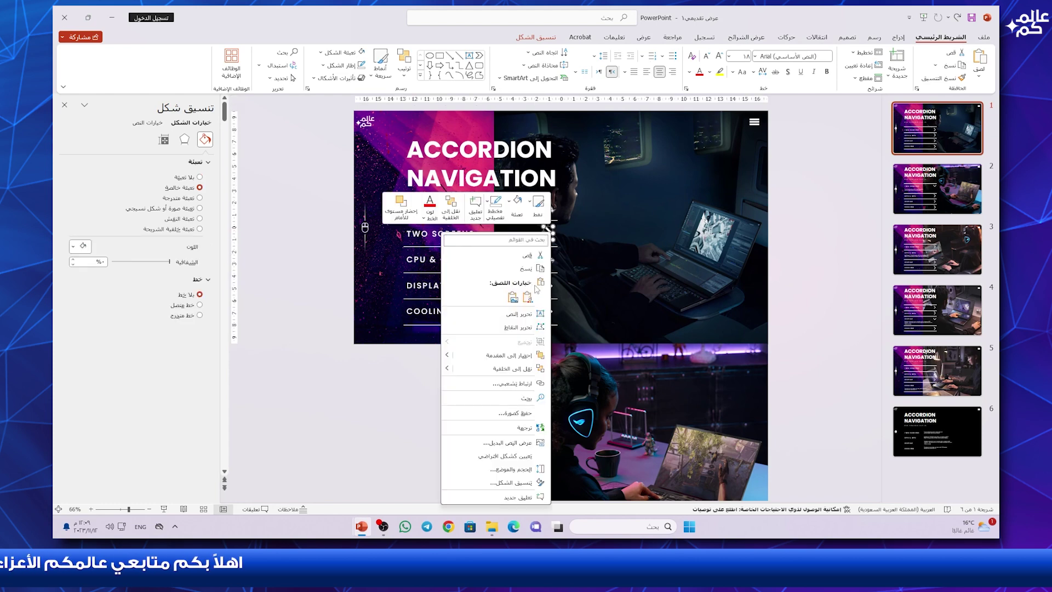
click(517, 382)
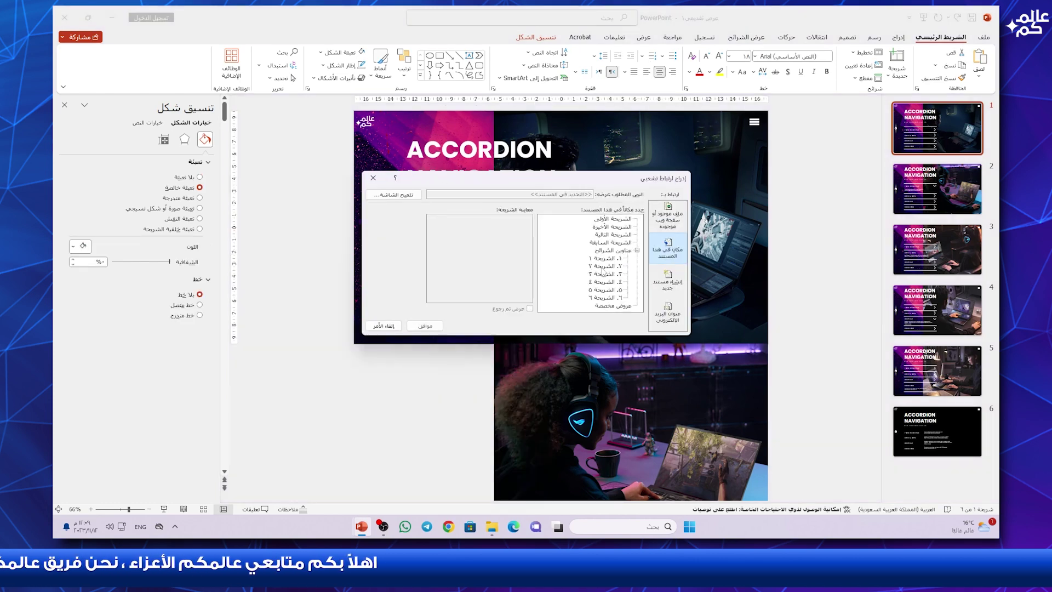
click(602, 267)
click(434, 329)
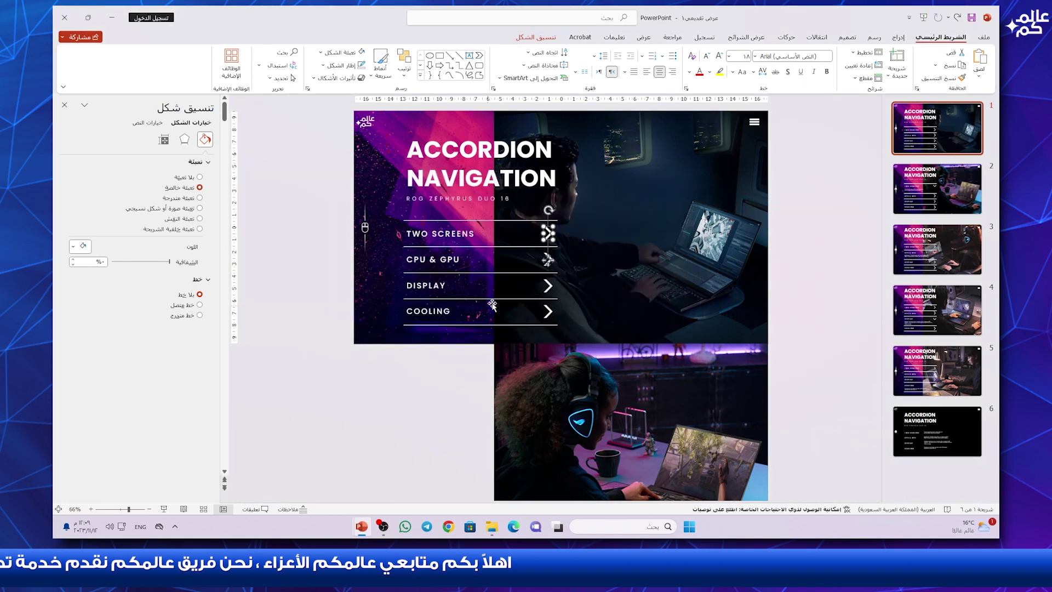
right_click(550, 239)
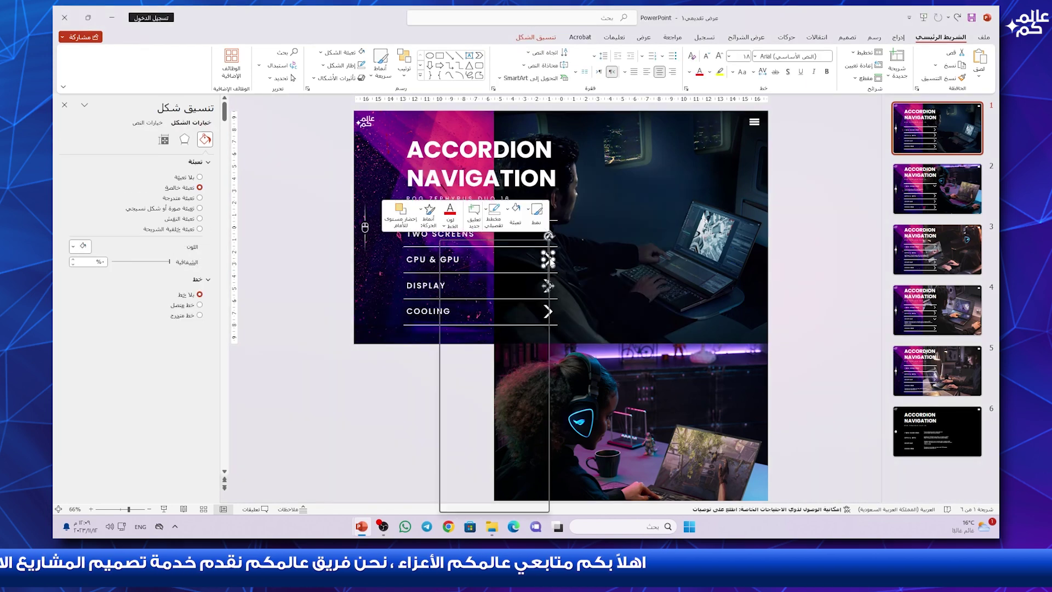
click(525, 391)
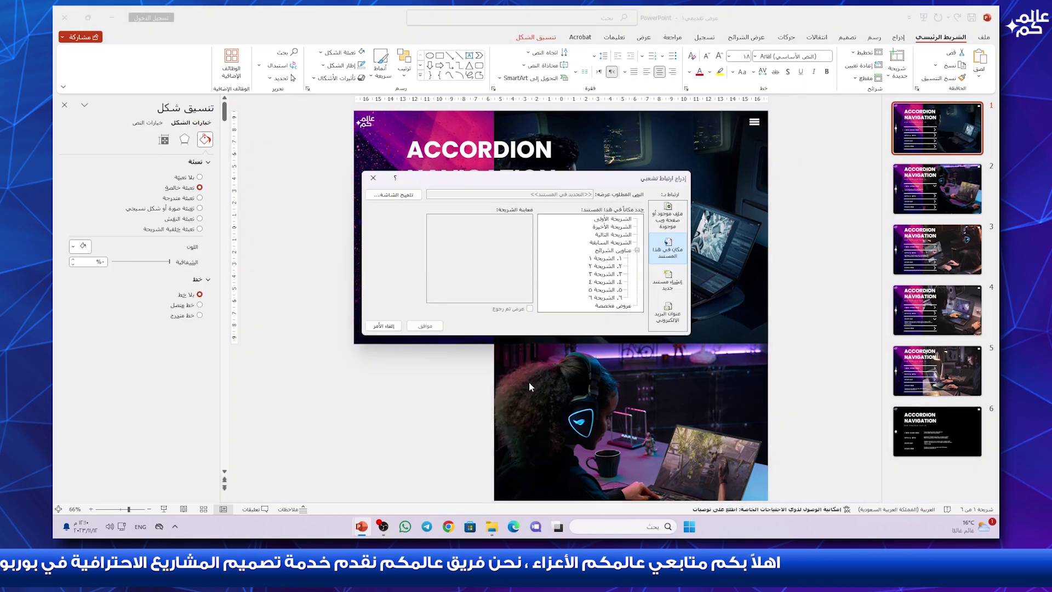
double_click(605, 274)
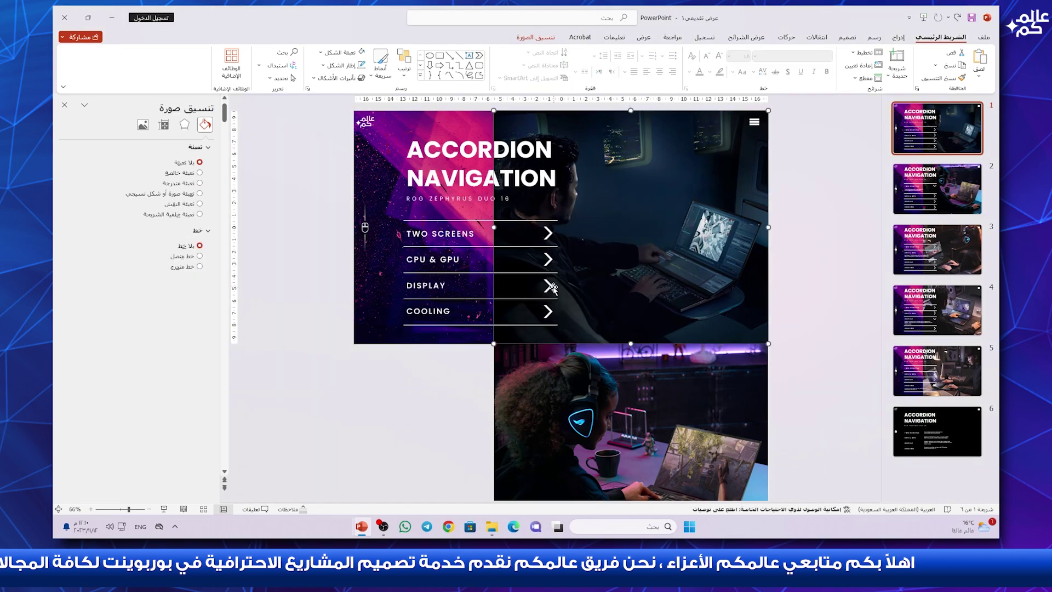
- Link slide 1's DISPLAY and COOLING arrows to their matching slides
right_click(552, 290)
click(512, 164)
click(606, 278)
click(422, 324)
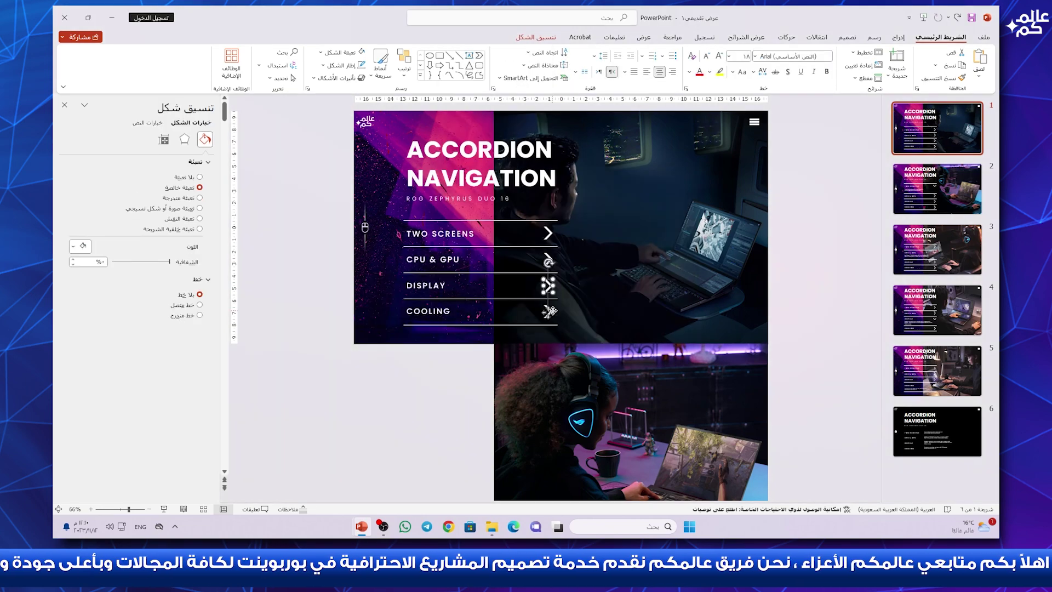
right_click(550, 313)
click(512, 189)
click(605, 277)
click(422, 325)
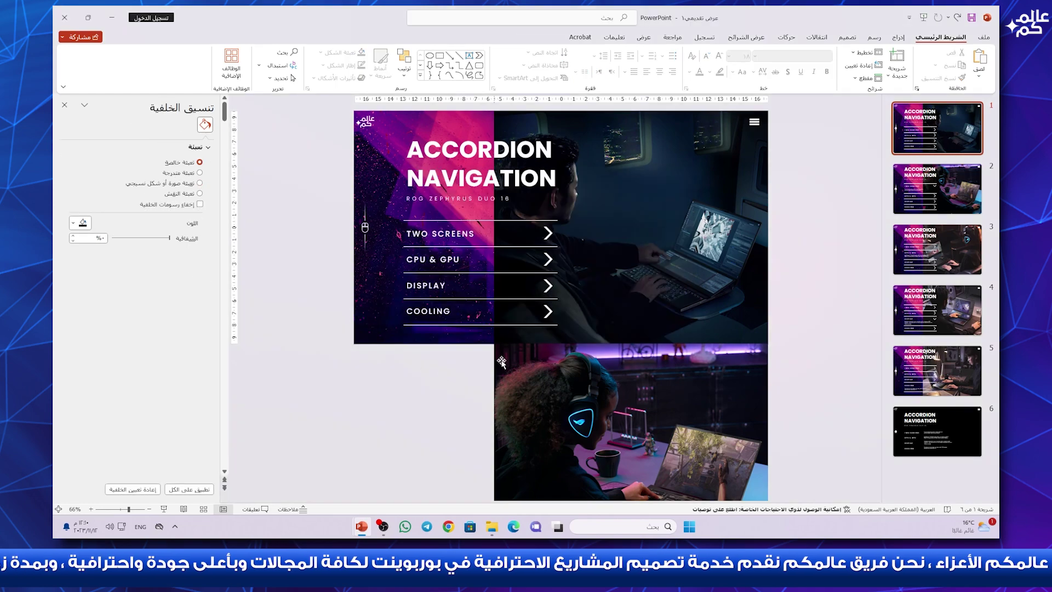
- On slide 2, link the title to slide 1 and the TWO SCREENS and CPU & GPU arrows to their slides
scroll(548, 181, down, 1)
right_click(554, 176)
click(509, 363)
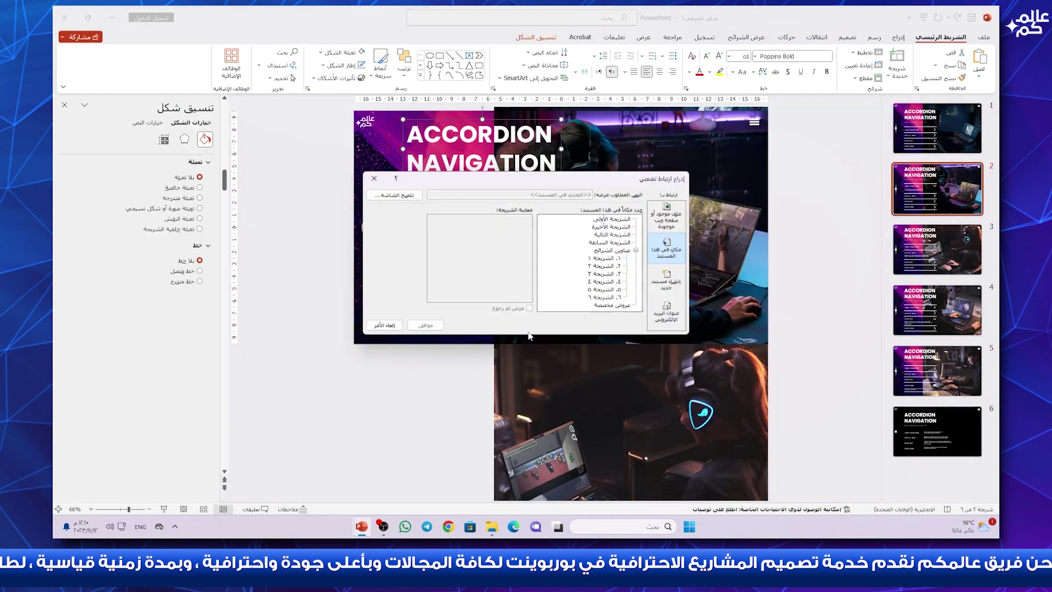
click(425, 325)
right_click(548, 215)
click(507, 402)
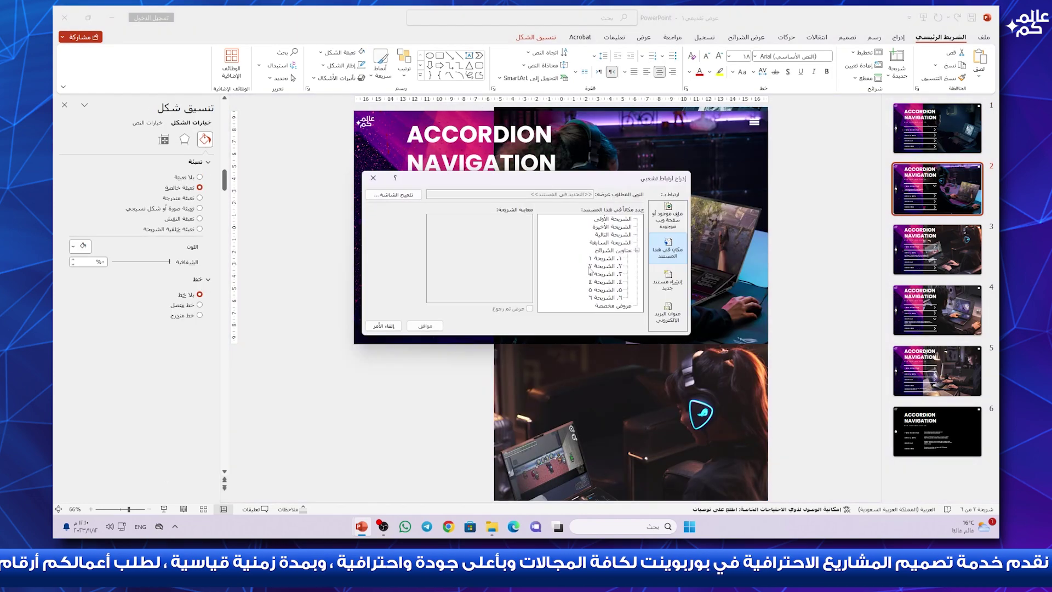
click(605, 268)
click(426, 325)
right_click(502, 292)
click(507, 408)
click(603, 274)
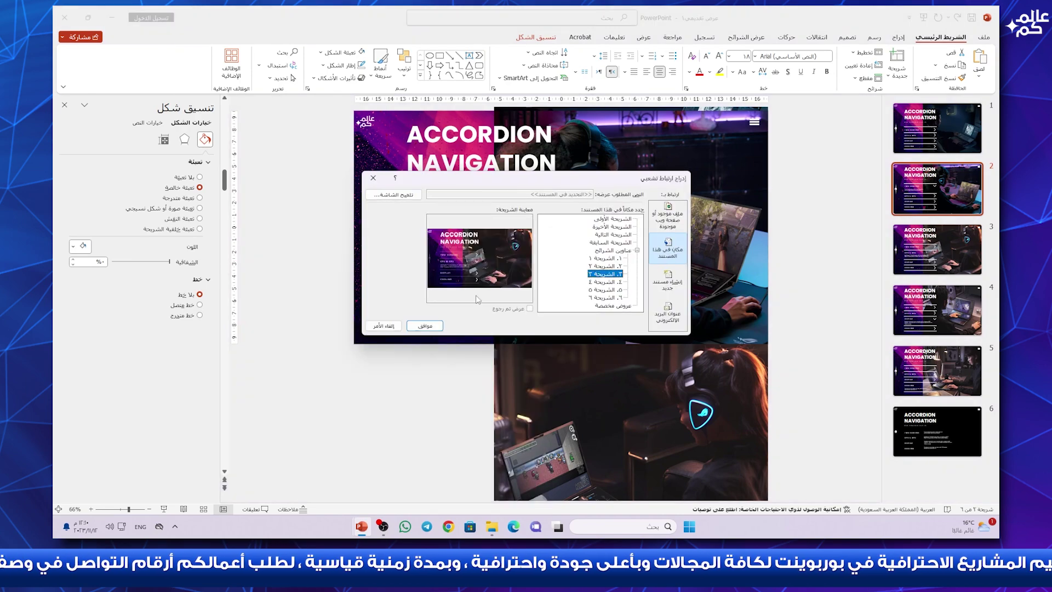
click(425, 455)
- Link slide 2's DISPLAY arrow to its slide and the COOLING arrow to slide 5
right_click(545, 362)
click(507, 184)
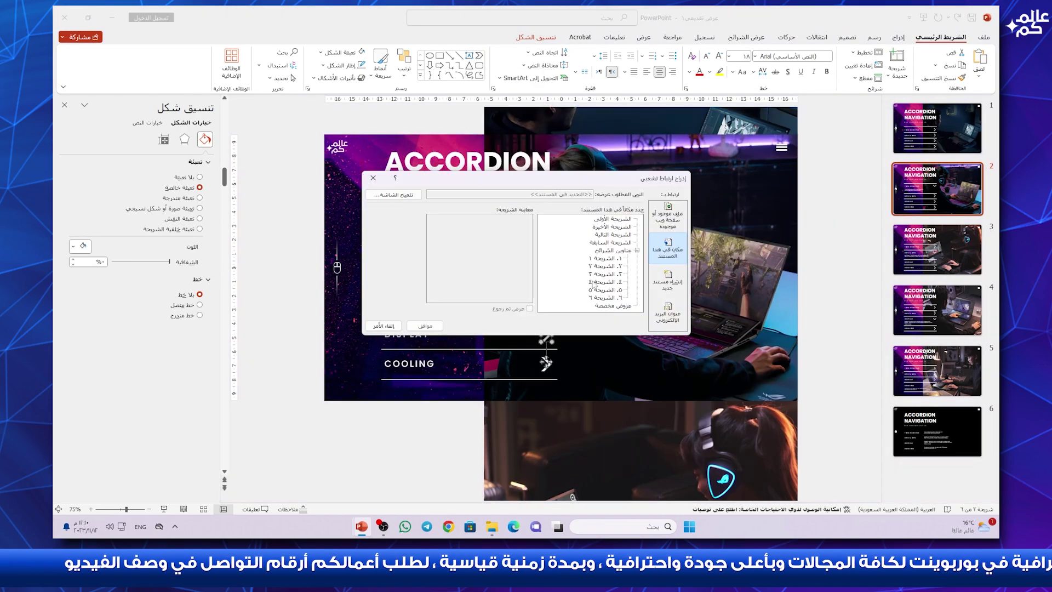
click(597, 285)
click(425, 326)
click(544, 372)
right_click(543, 371)
click(507, 184)
click(575, 294)
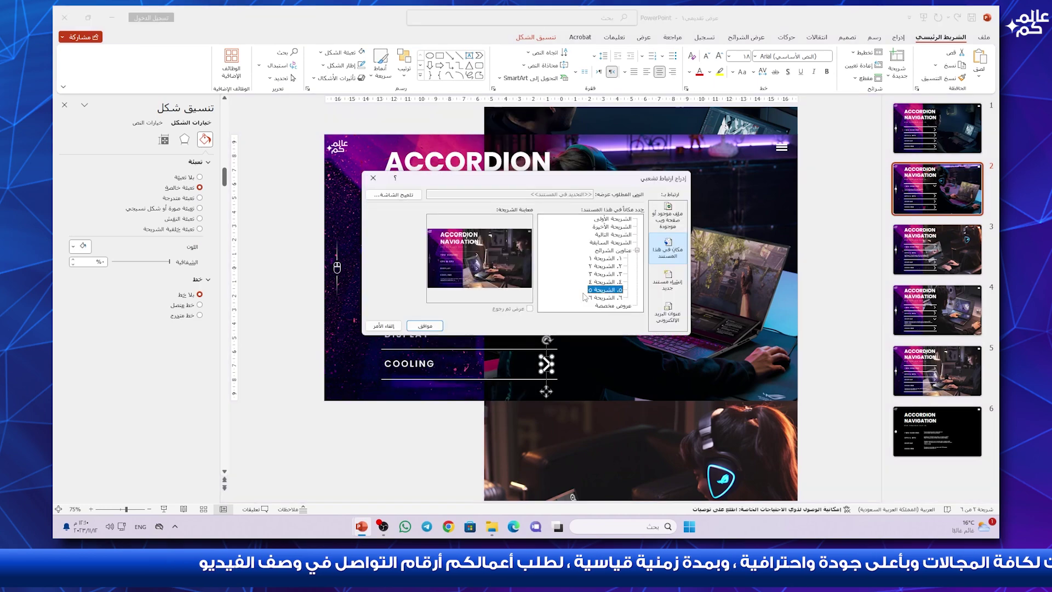
click(426, 326)
click(453, 418)
- Copy the linked ACCORDION NAVIGATION title and paste it onto slide 3
click(559, 145)
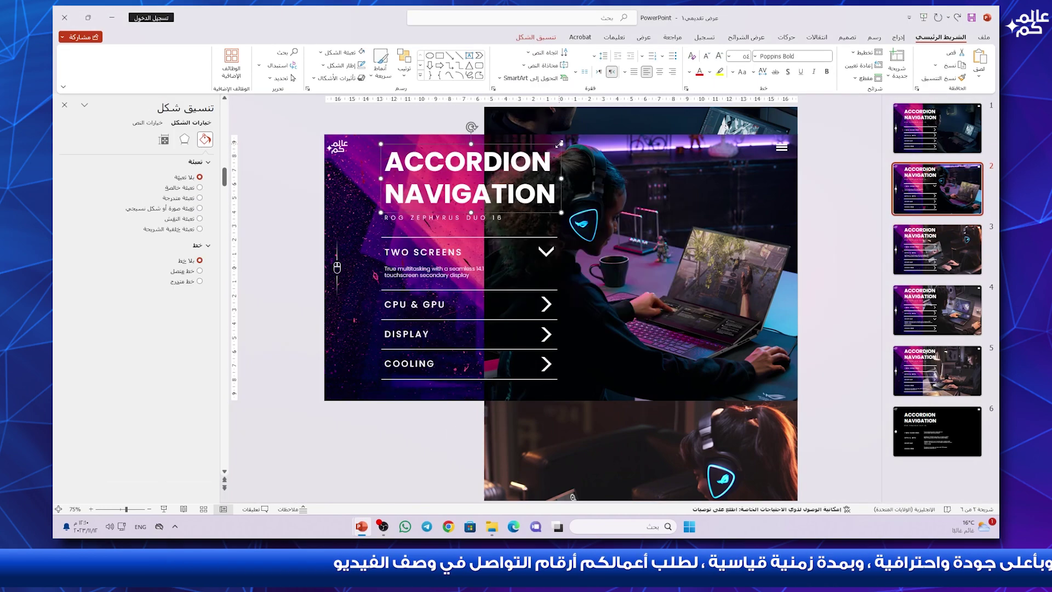
click(933, 248)
key(ctrl+v)
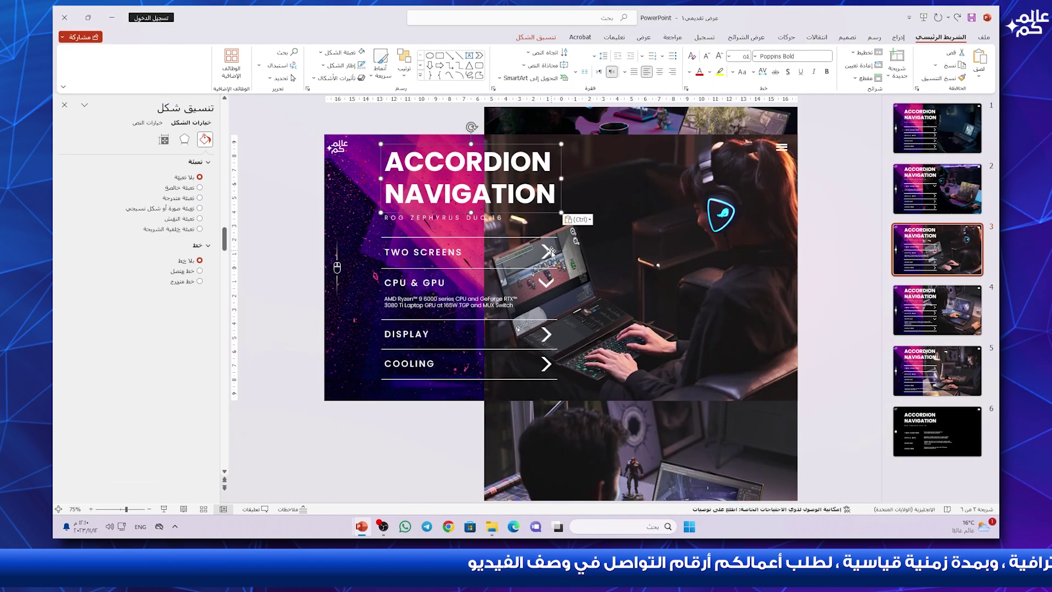
- Link slide 3's remaining row arrows, including DISPLAY and COOLING, to their matching slides
right_click(551, 252)
click(482, 376)
click(547, 286)
key(Return)
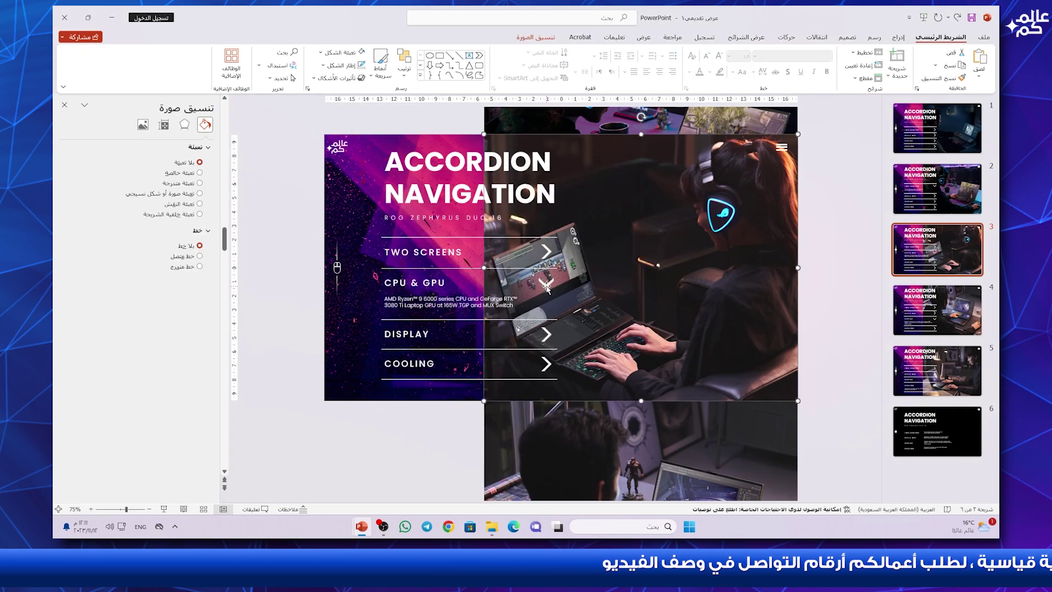
right_click(547, 286)
click(507, 164)
click(603, 275)
key(Return)
right_click(546, 334)
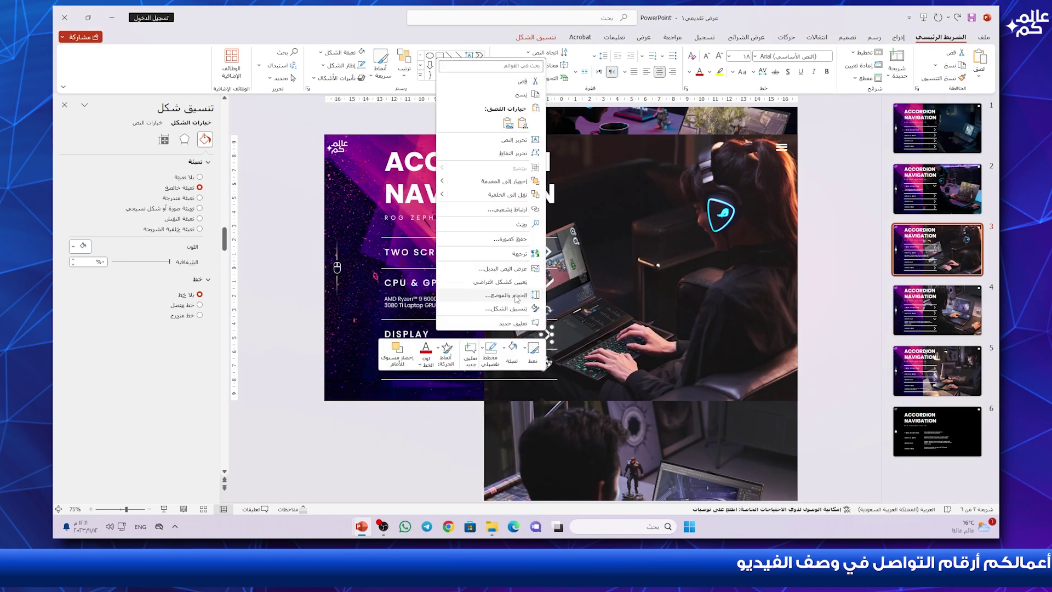
click(507, 209)
key(Return)
- Copy the linked title and paste it onto slide 4
click(547, 363)
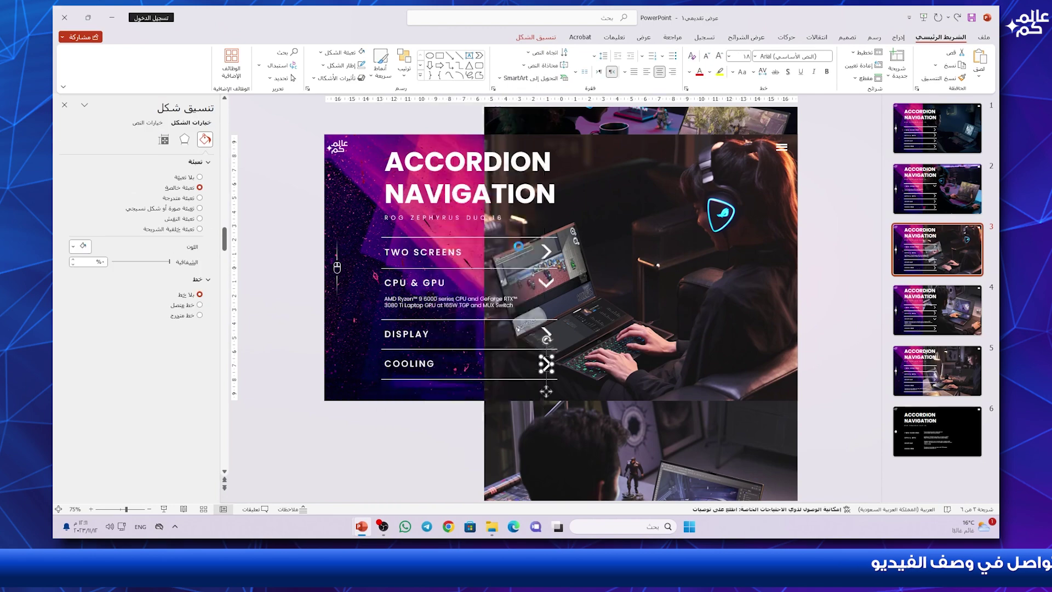
key(ctrl+k)
key(Return)
key(Page_Down)
key(ctrl+v)
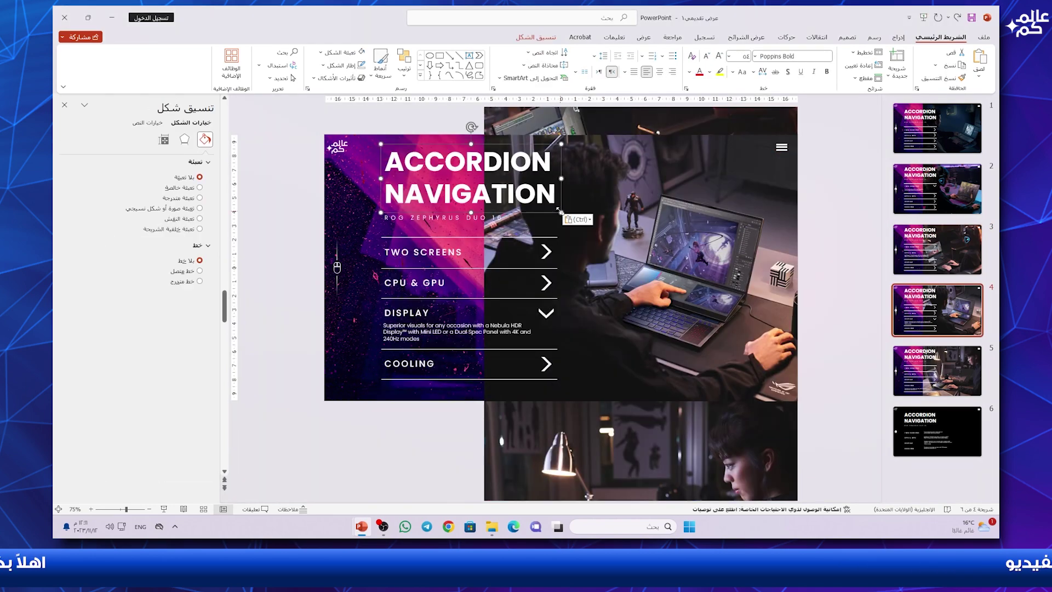
- On slide 4, link the TWO SCREENS and CPU & GPU arrows to their matching slides
right_click(546, 252)
click(507, 381)
key(Return)
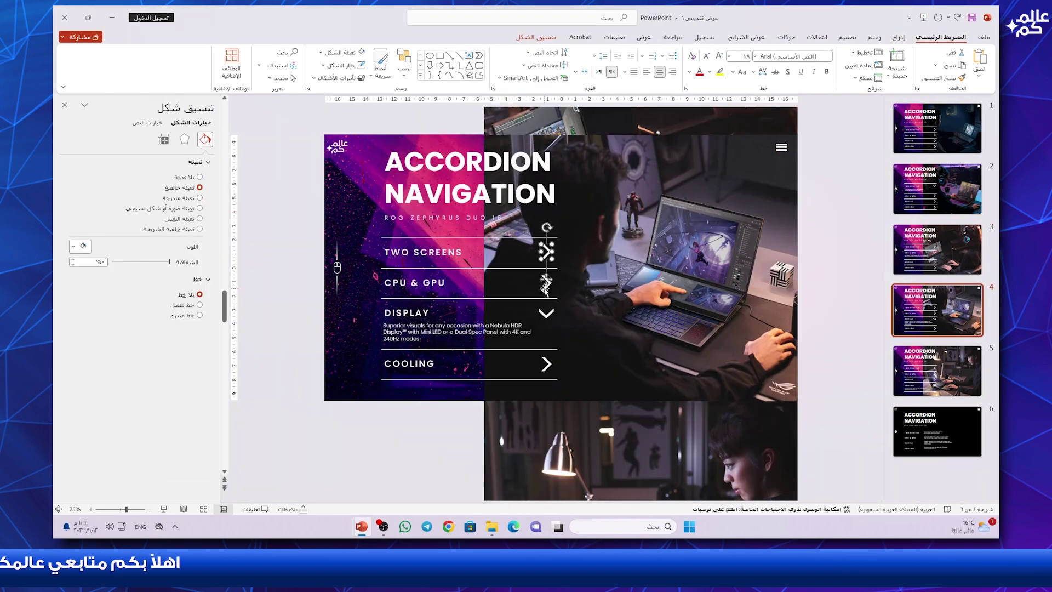
right_click(545, 282)
click(507, 226)
click(605, 270)
click(424, 325)
- Link slide 4's DISPLAY and COOLING arrows to their matching slides
click(545, 313)
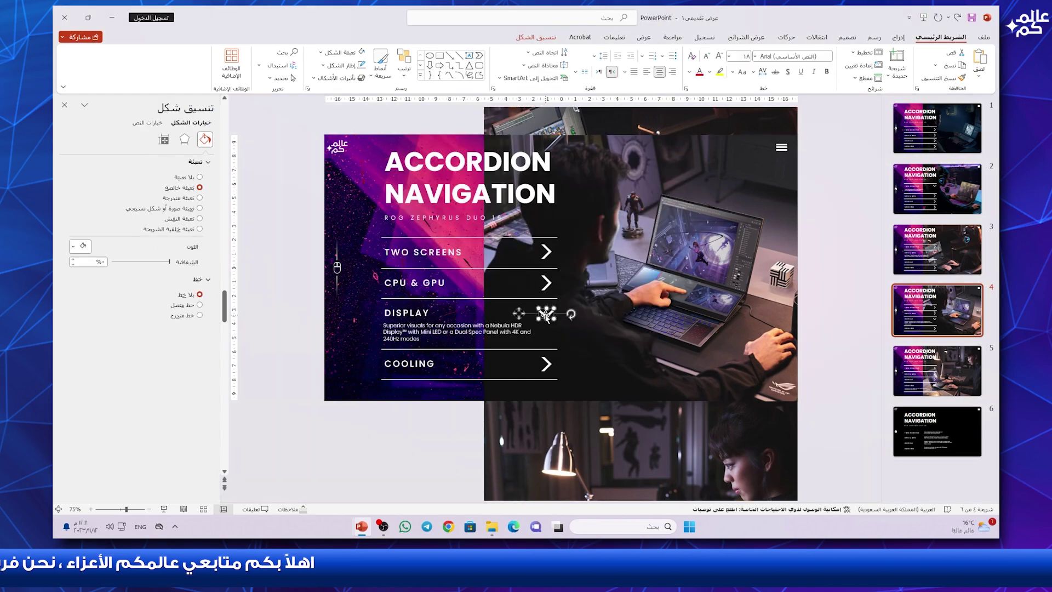
right_click(545, 314)
click(507, 194)
click(606, 281)
key(Return)
click(547, 364)
right_click(546, 363)
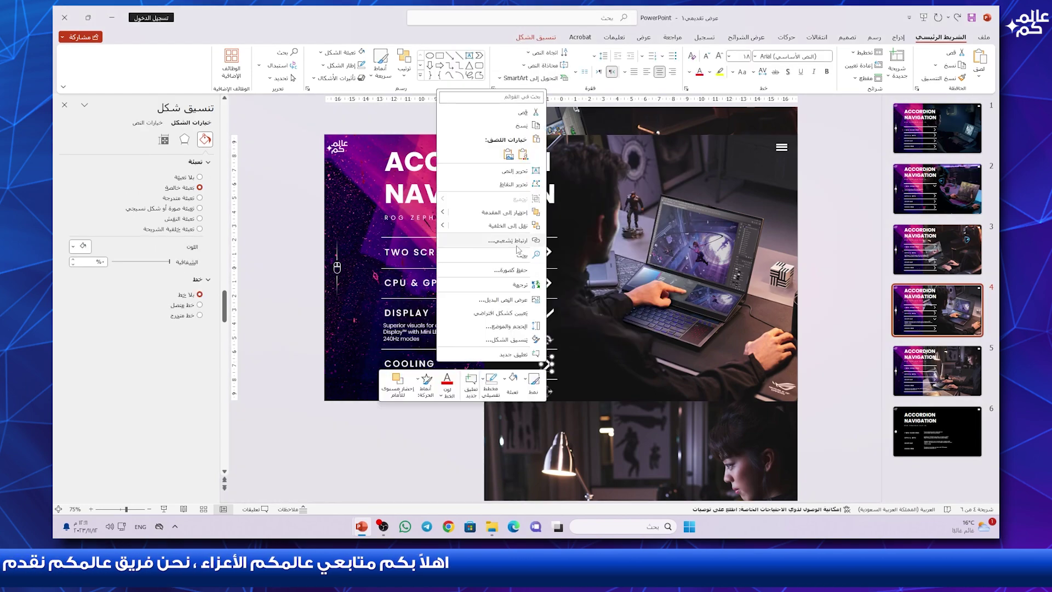
click(510, 241)
click(606, 289)
key(Return)
- On slide 5, link the TWO SCREENS and CPU & GPU arrows to their matching slides
scroll(565, 274, down, 3)
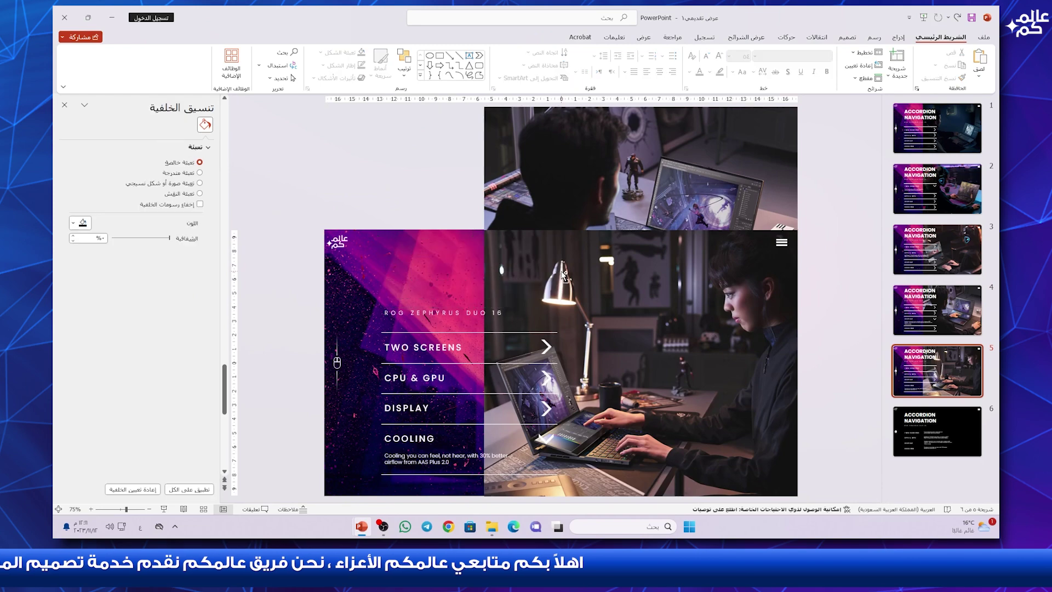
right_click(546, 347)
click(508, 226)
click(605, 257)
key(Return)
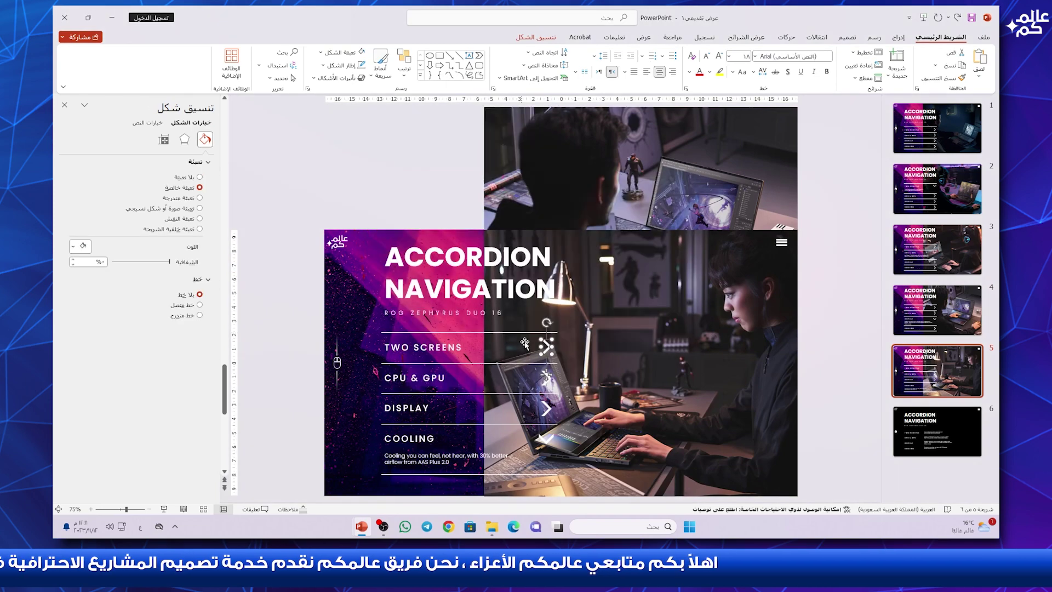
right_click(546, 379)
click(509, 258)
click(606, 268)
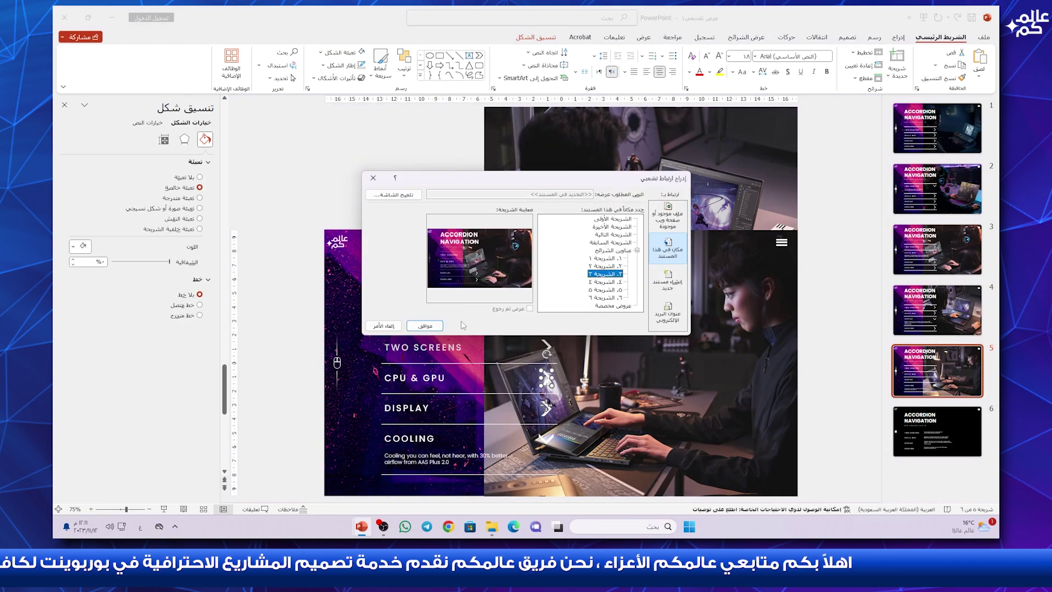
key(Return)
click(544, 415)
- Link slide 5's DISPLAY and last remaining arrow to their slides, then return to slide 1
right_click(547, 438)
click(508, 318)
click(606, 278)
key(Return)
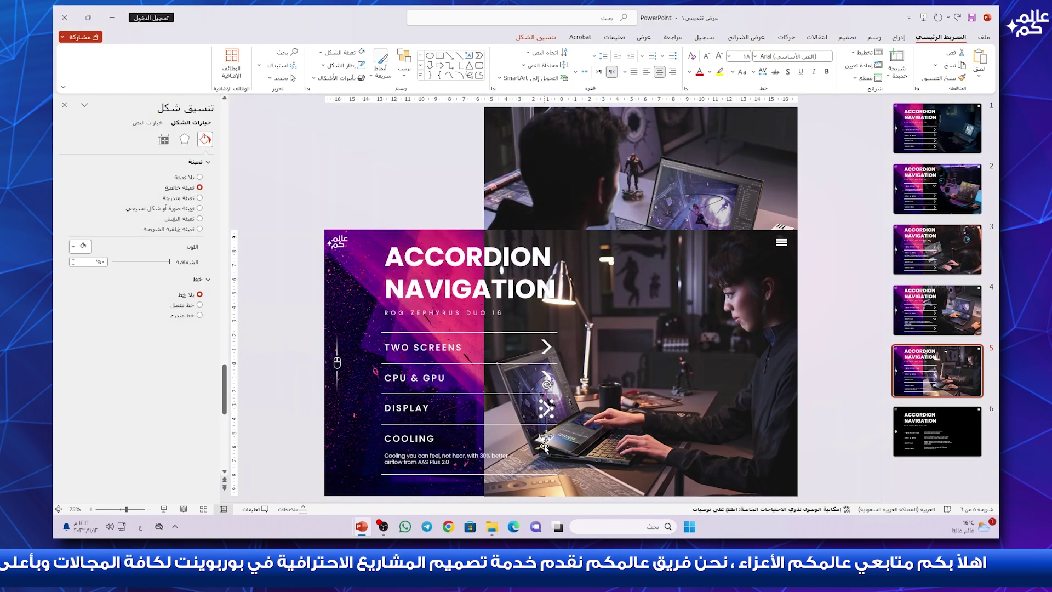
right_click(546, 438)
click(509, 318)
click(606, 290)
key(Return)
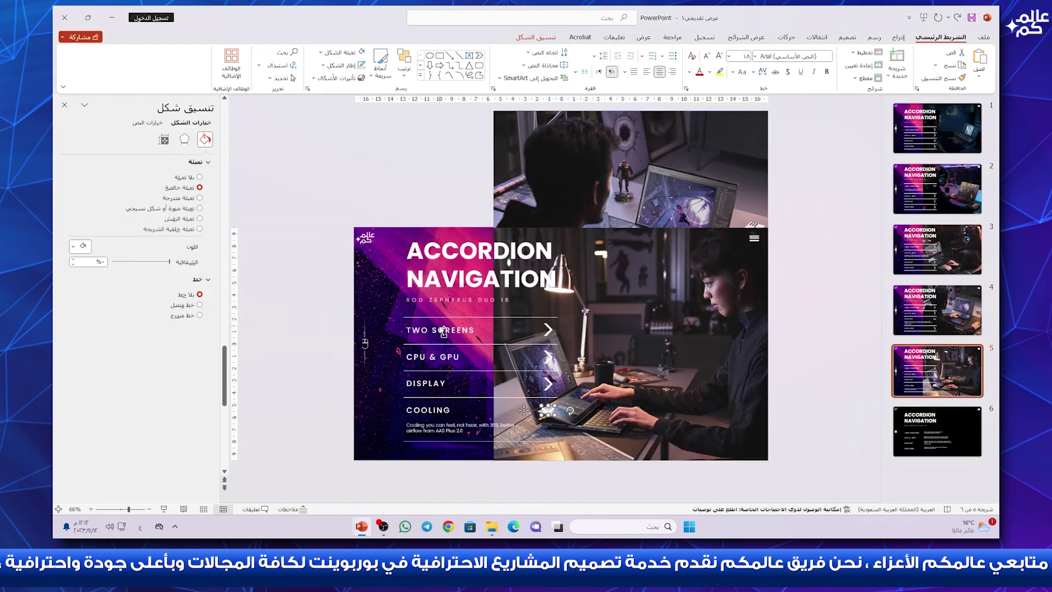
click(931, 135)
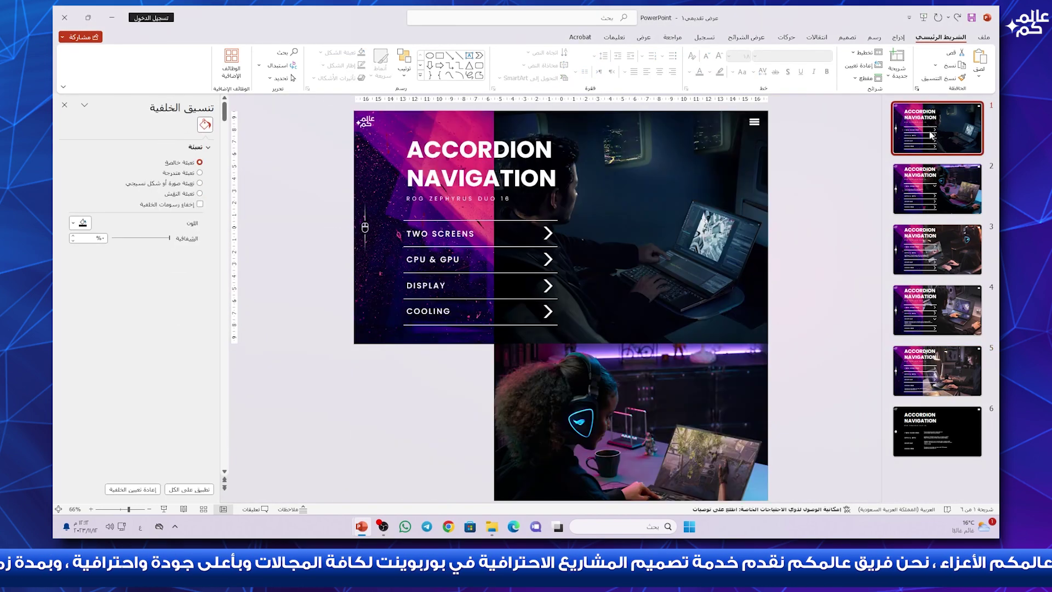
click(817, 38)
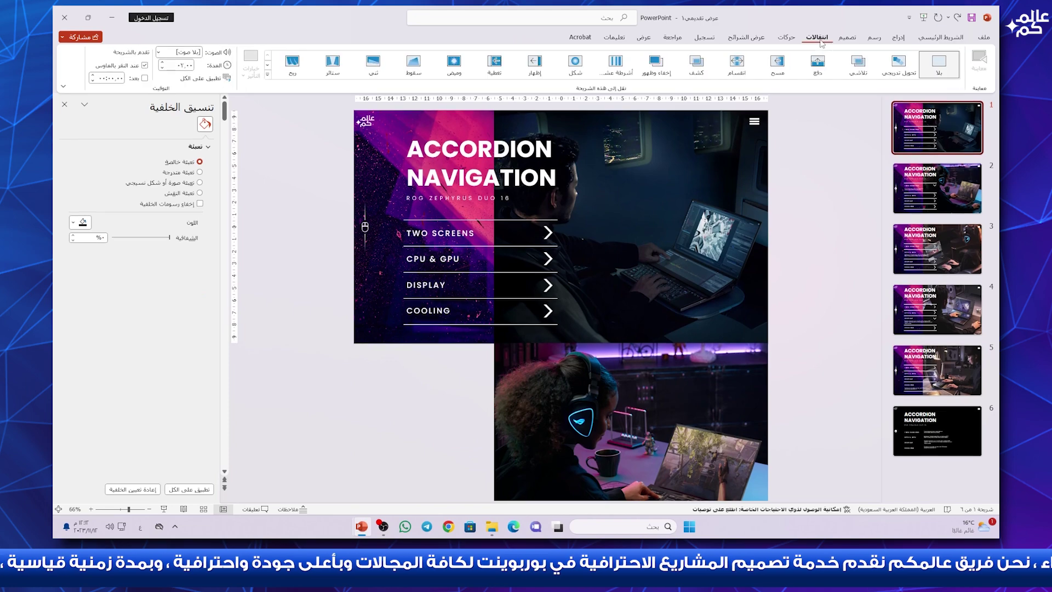
- Apply the Morph transition, confirm the slide show setup, and run the show from slide 1
click(897, 74)
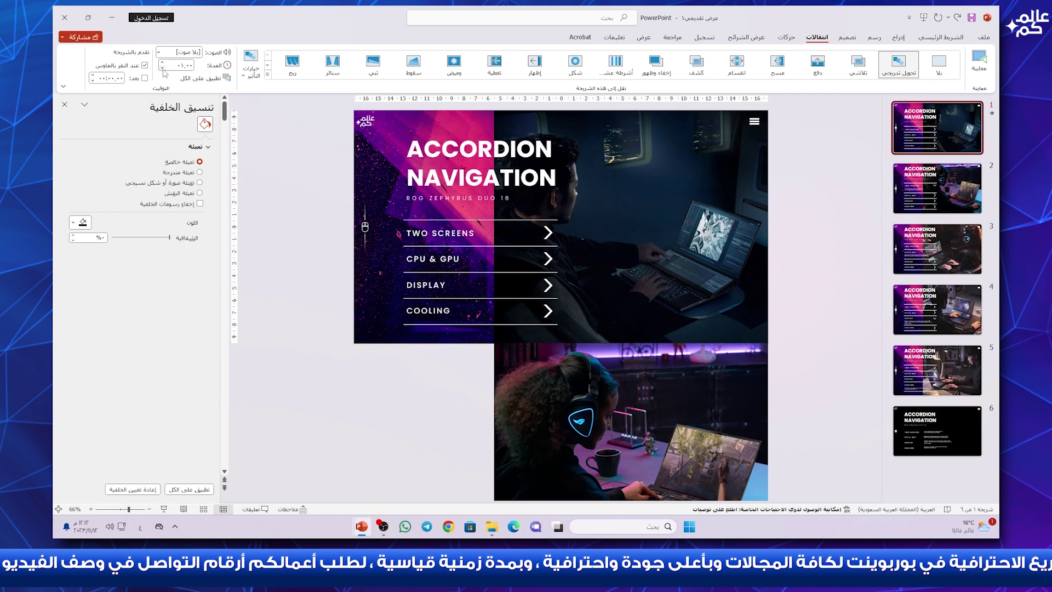
click(65, 105)
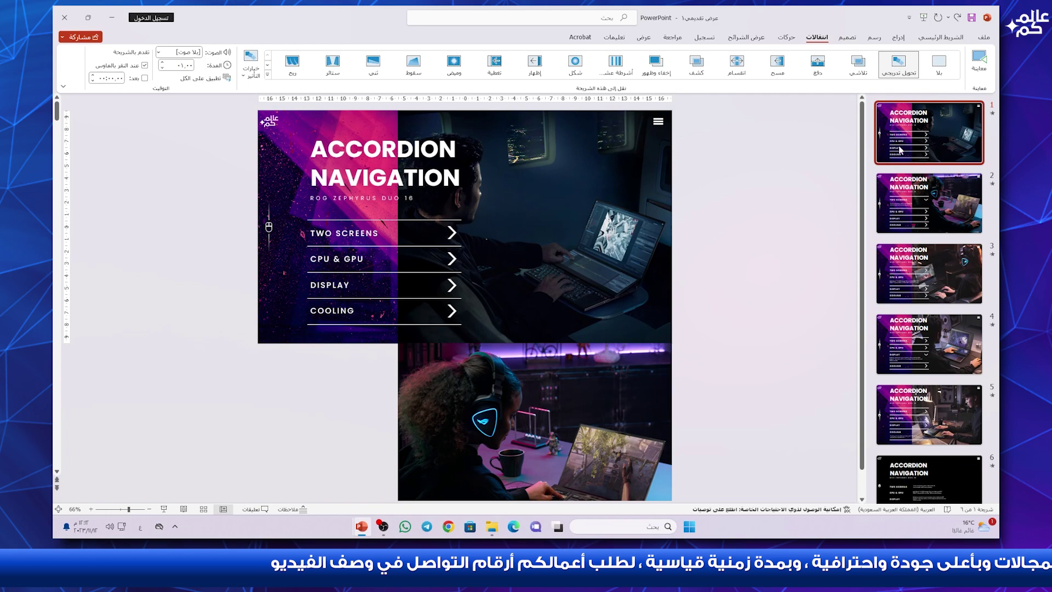
click(751, 39)
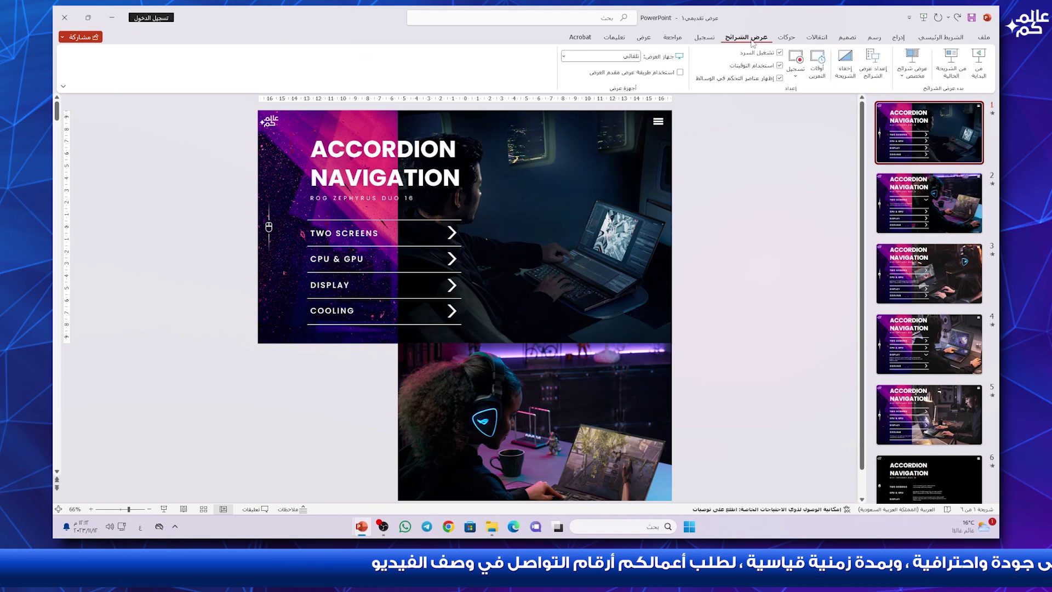
click(874, 74)
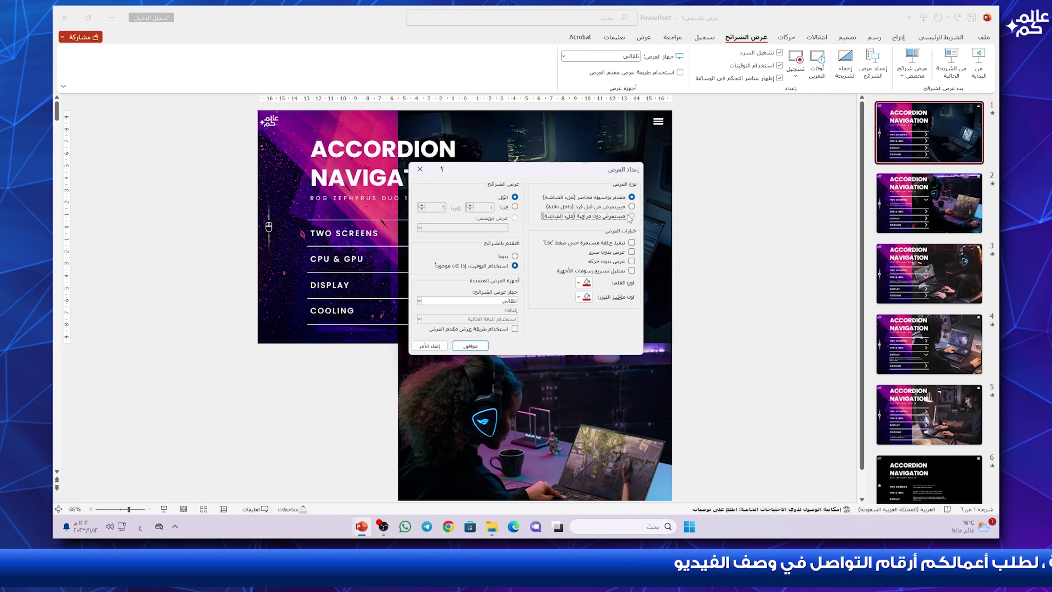
click(470, 345)
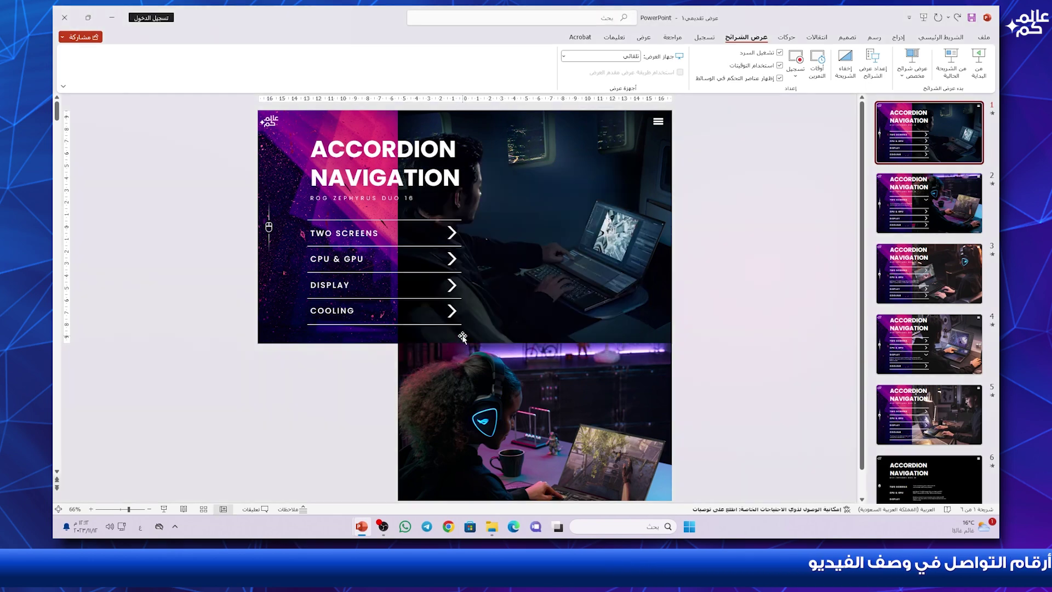
click(164, 509)
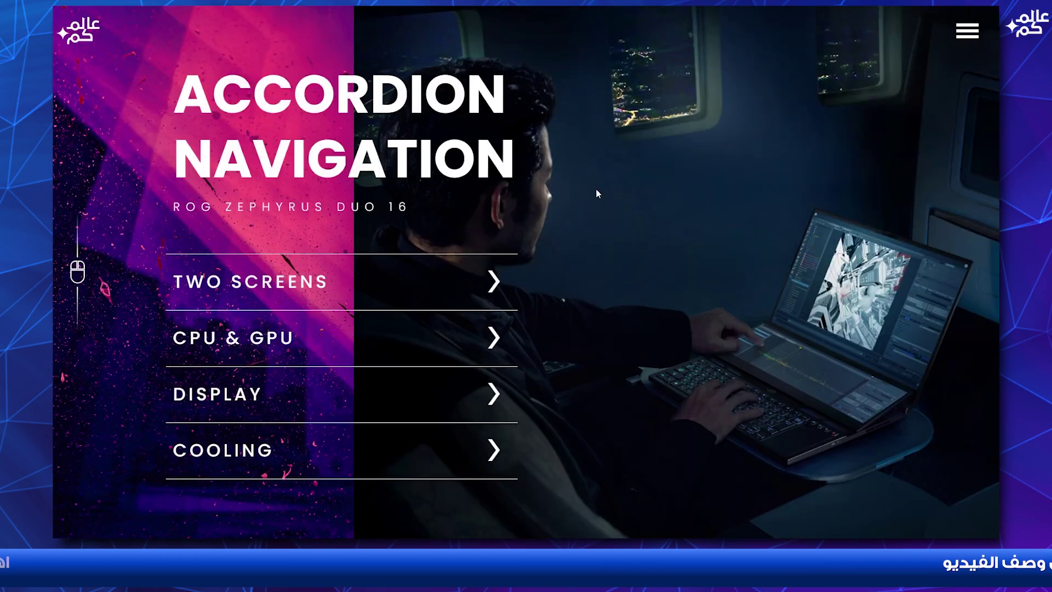
click(495, 281)
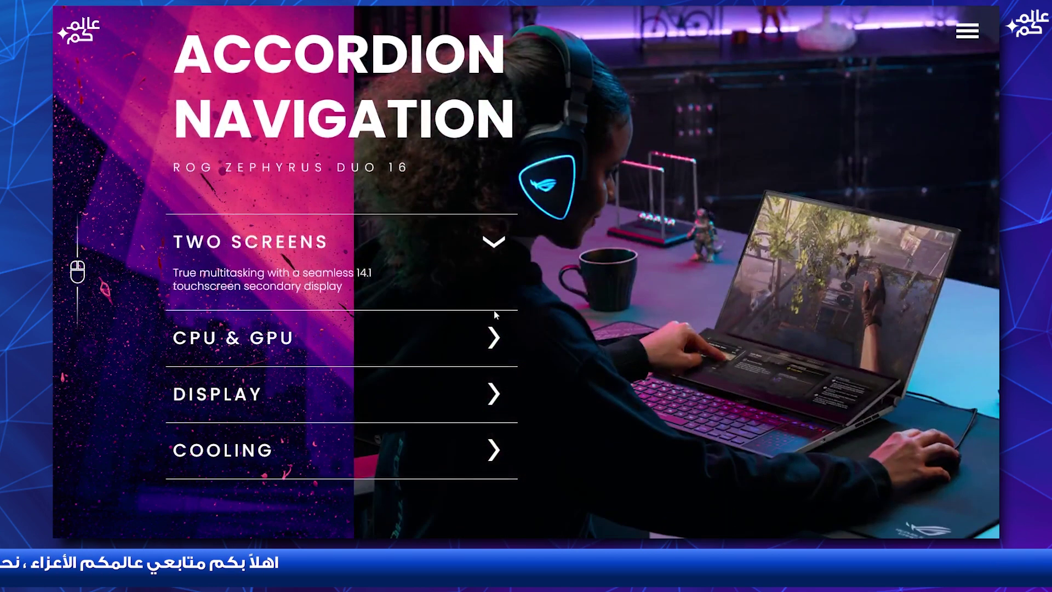
click(494, 338)
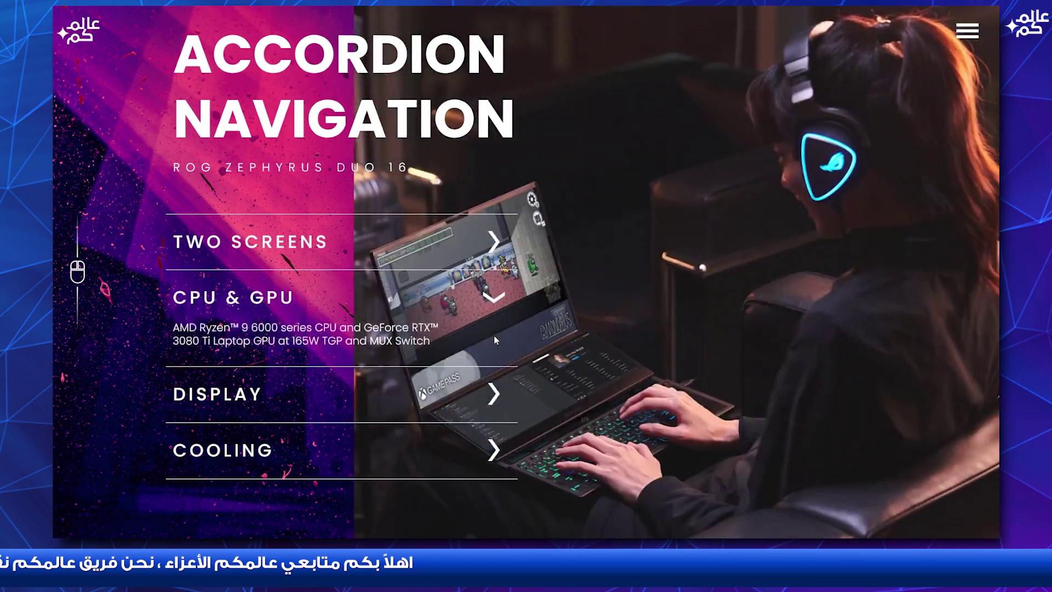
click(496, 393)
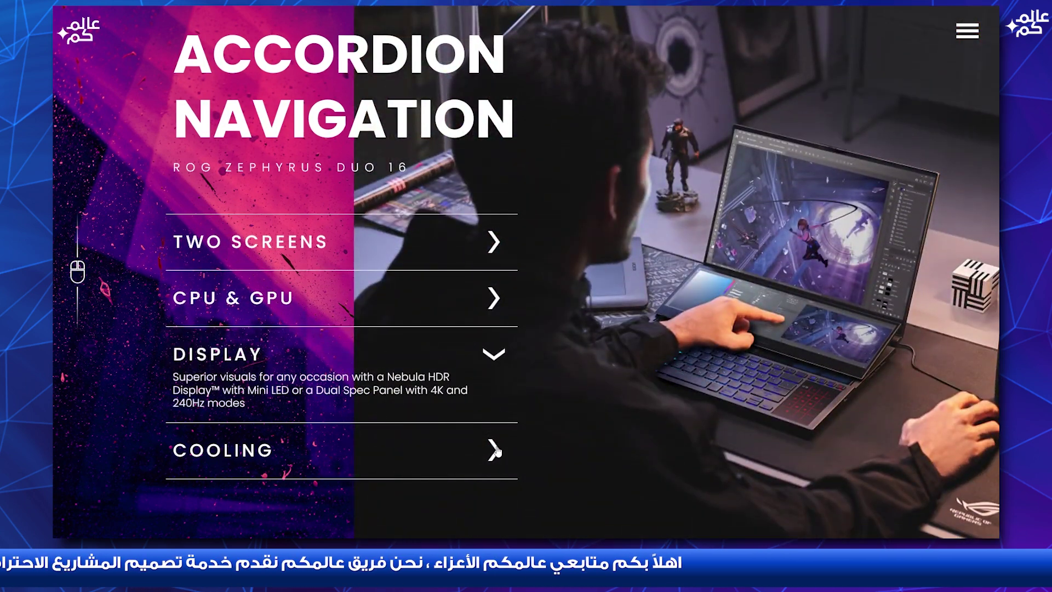
click(497, 451)
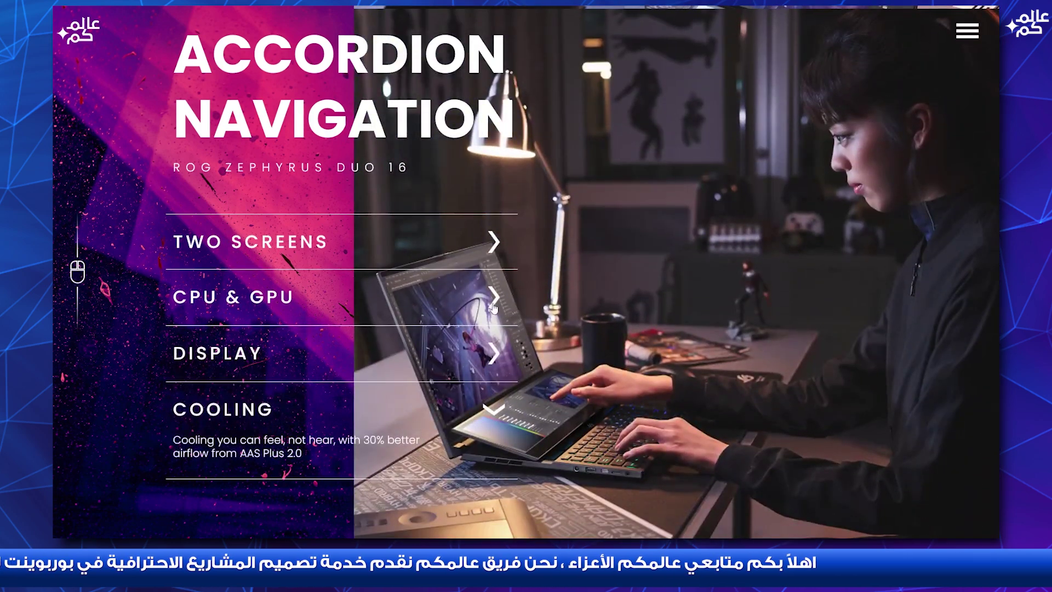
click(492, 307)
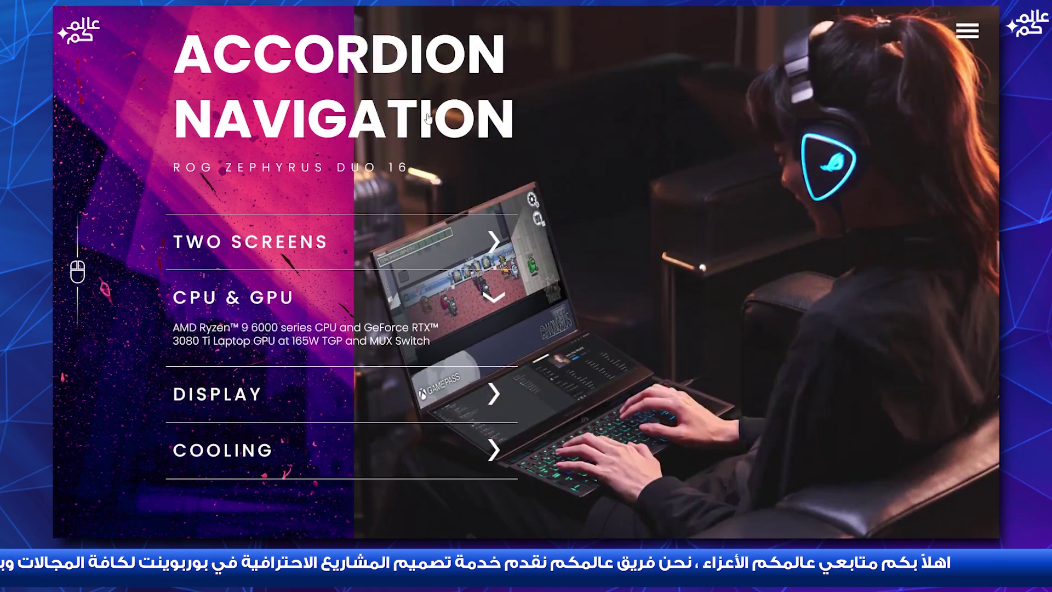
click(428, 117)
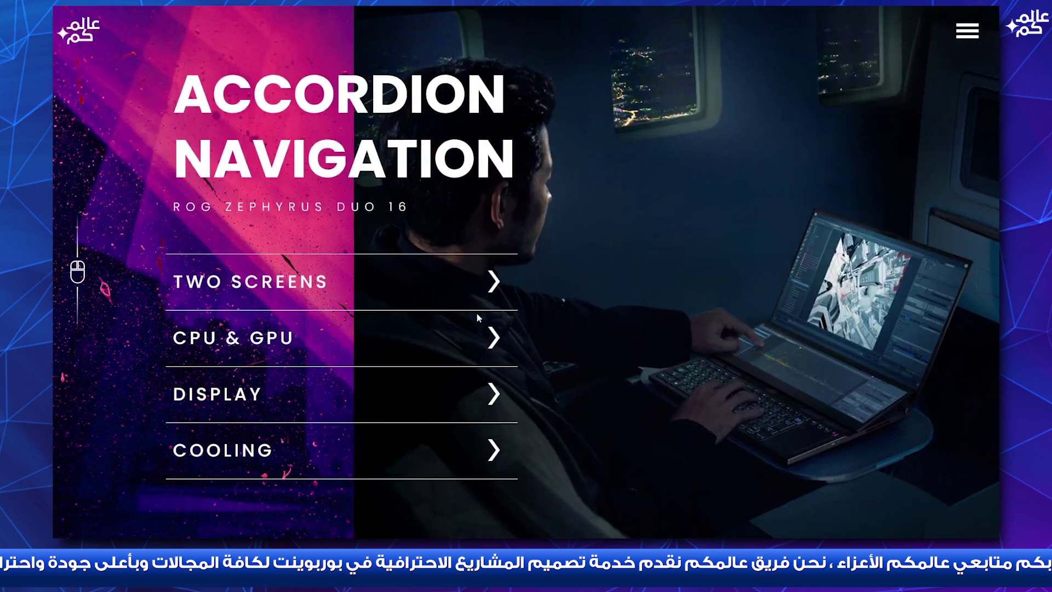
click(497, 397)
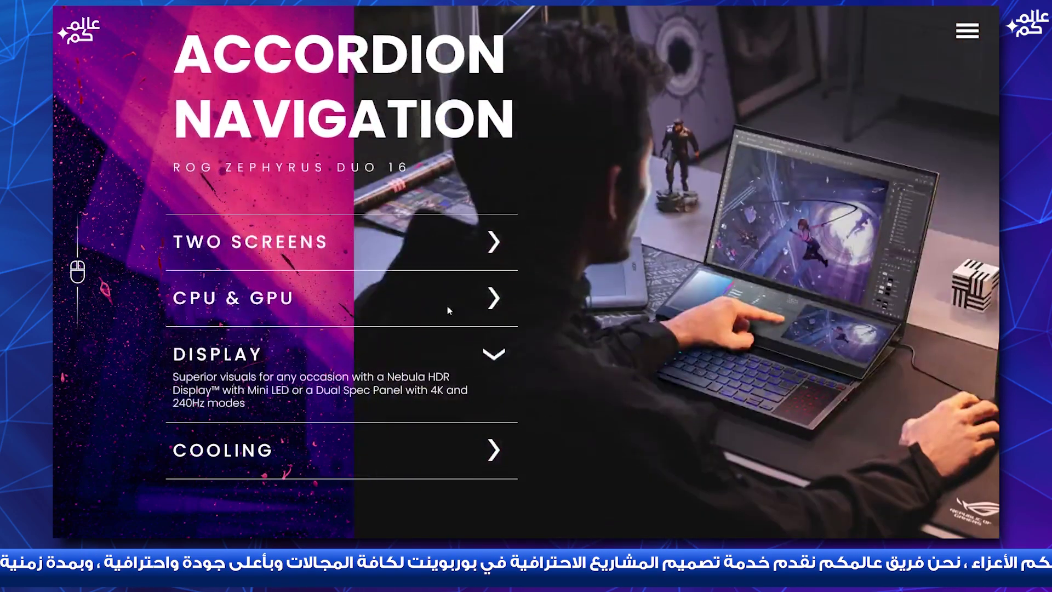
click(398, 130)
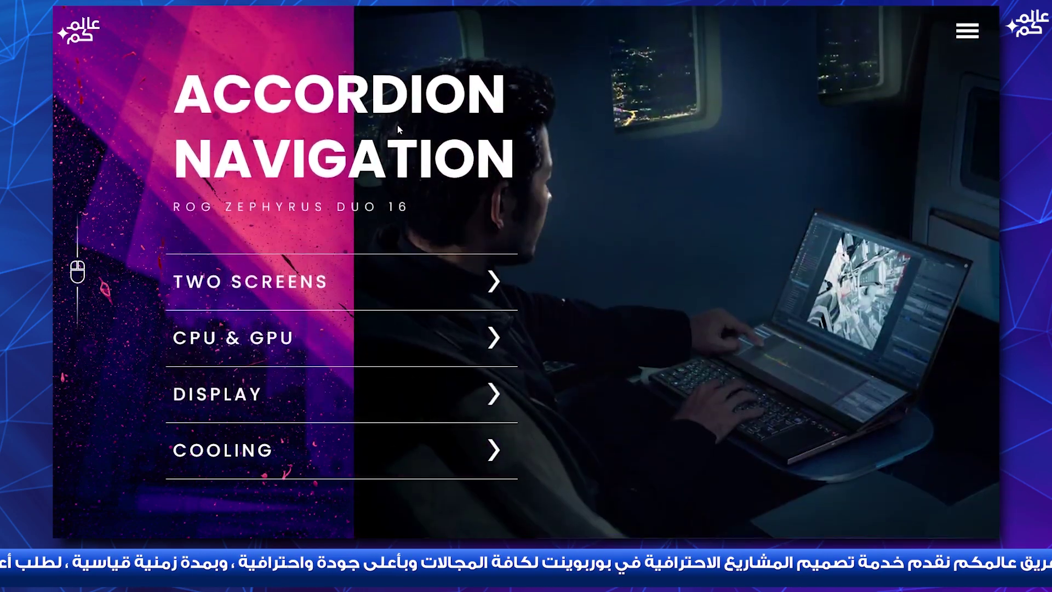
click(495, 451)
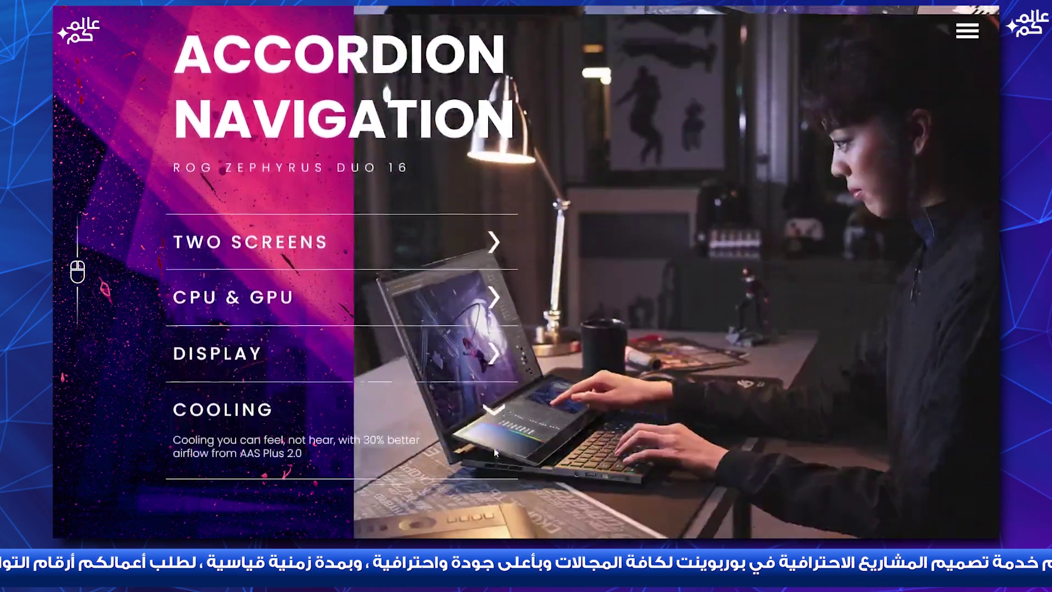
click(362, 127)
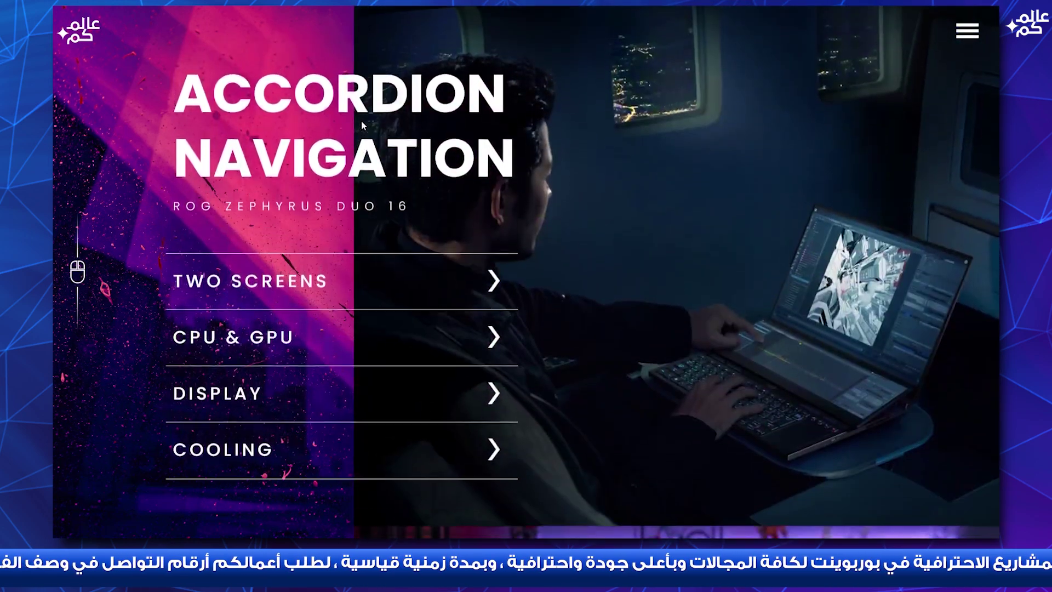